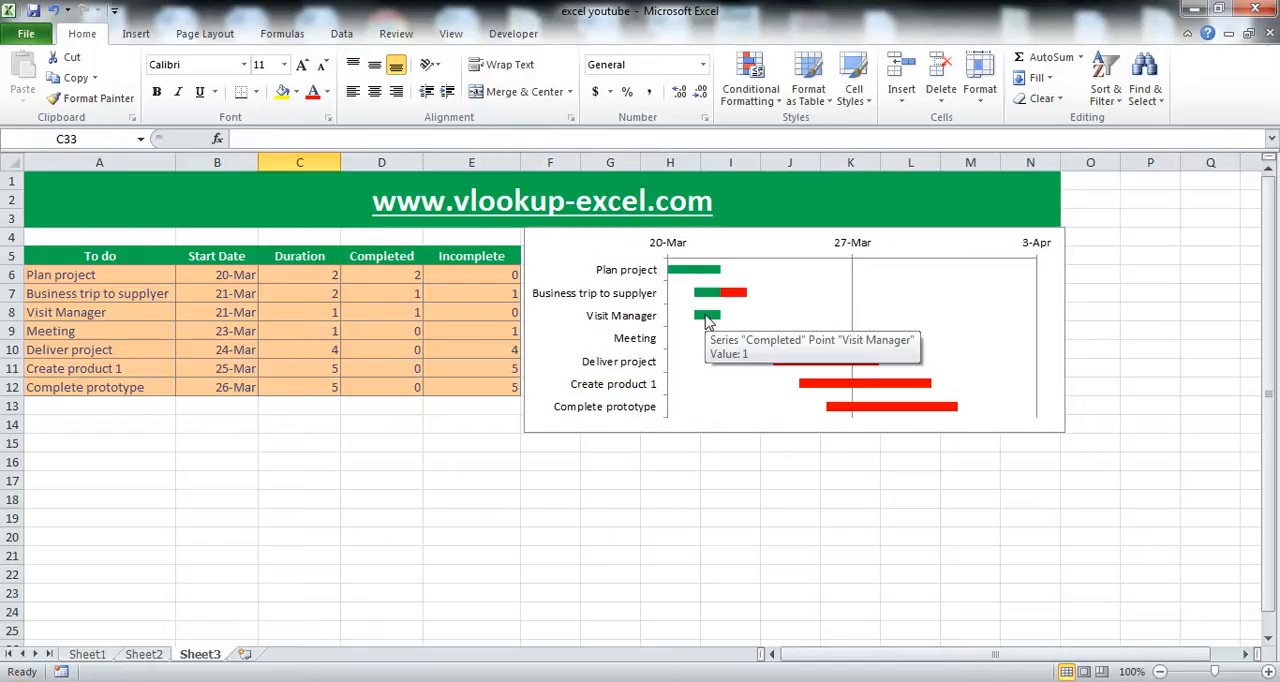
left_click(717, 322)
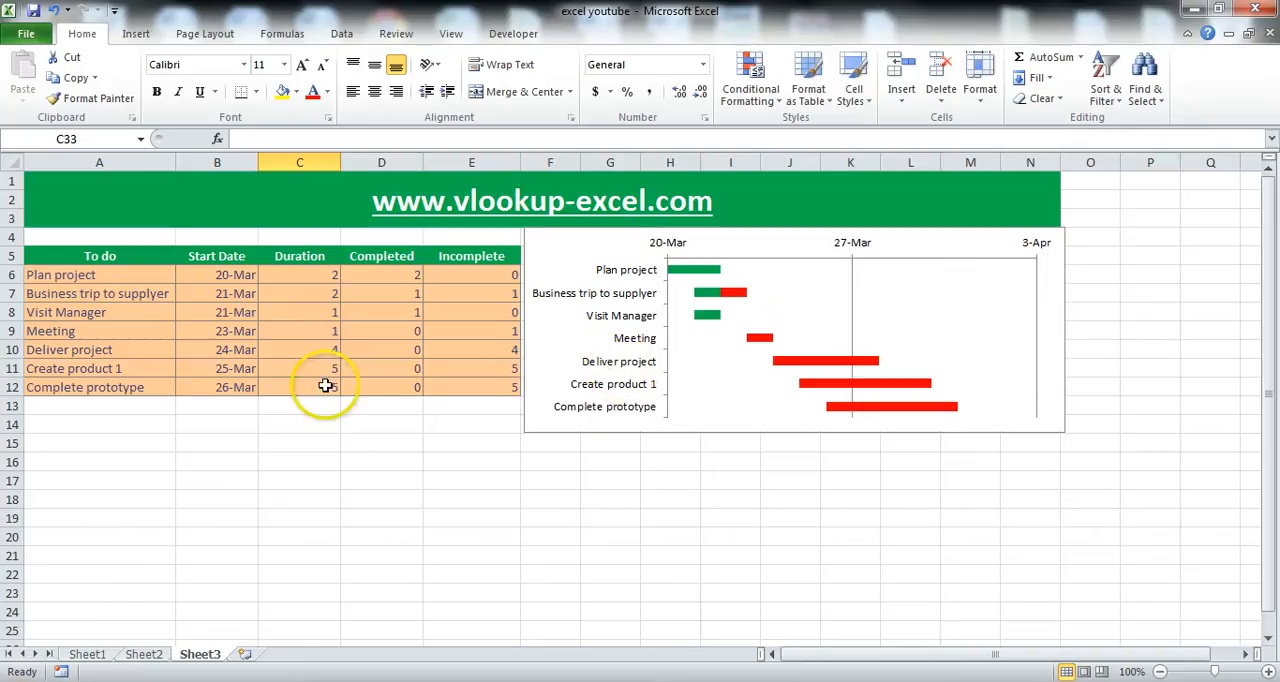
left_click_drag(60, 275, 78, 388)
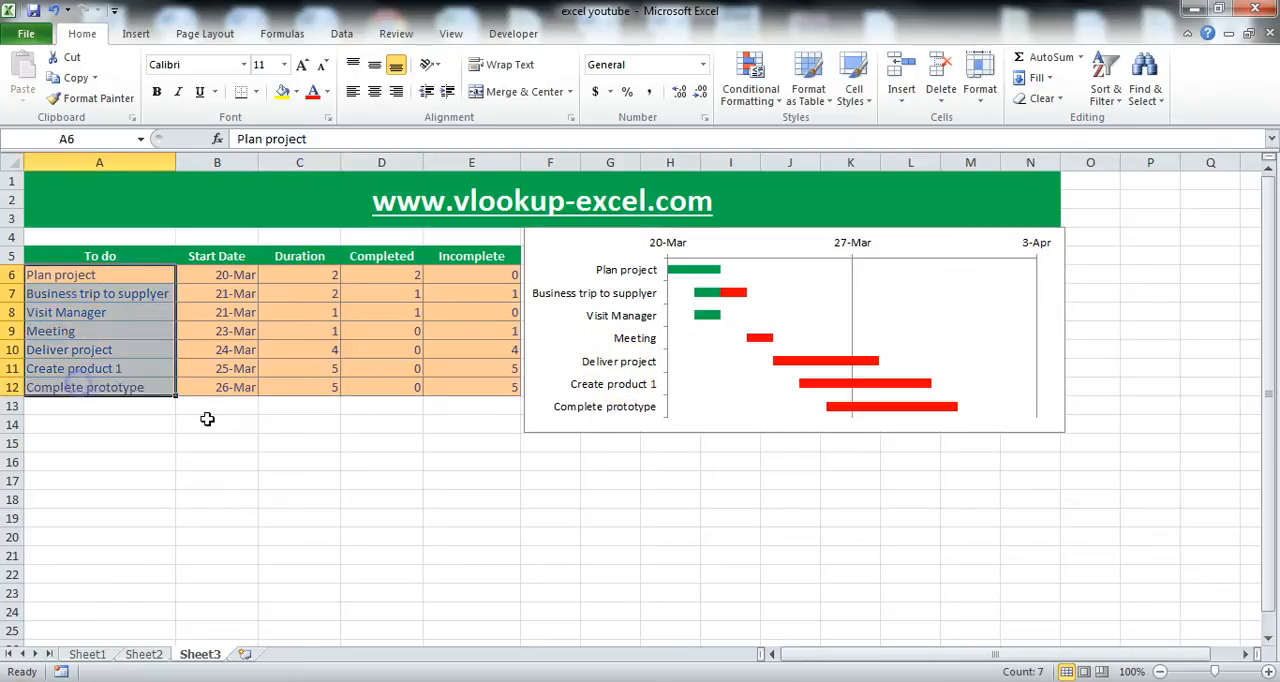
left_click(197, 420)
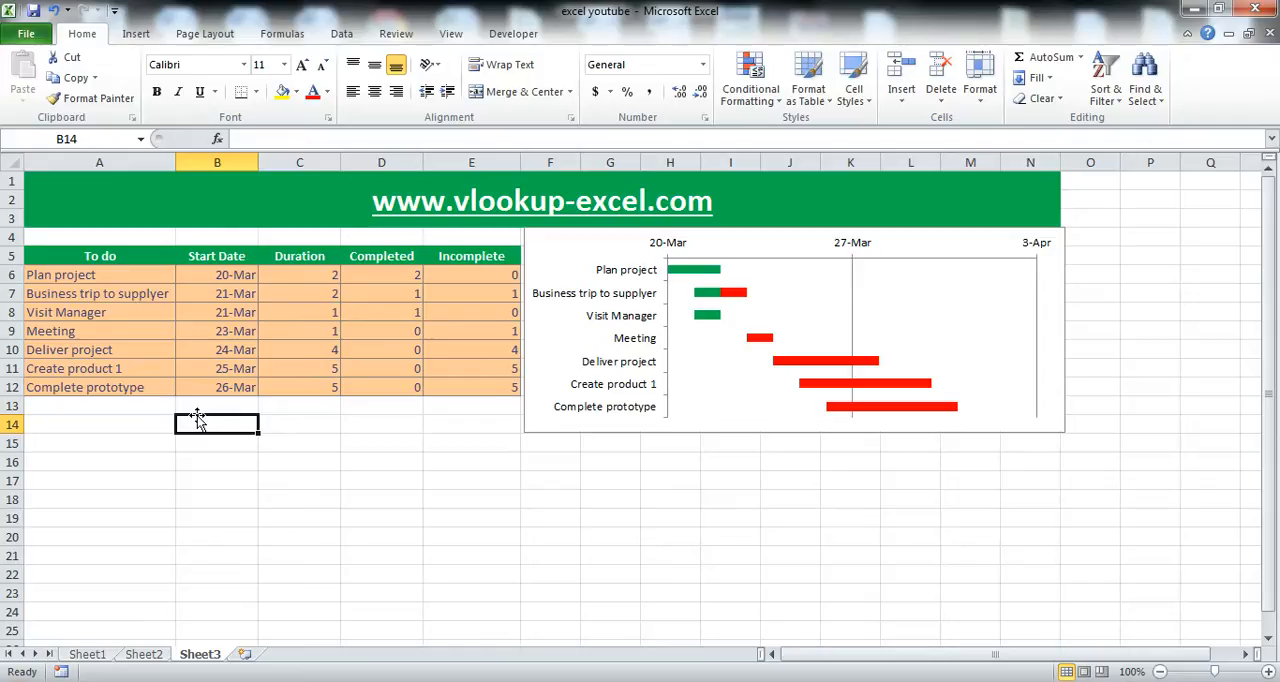
left_click(113, 425)
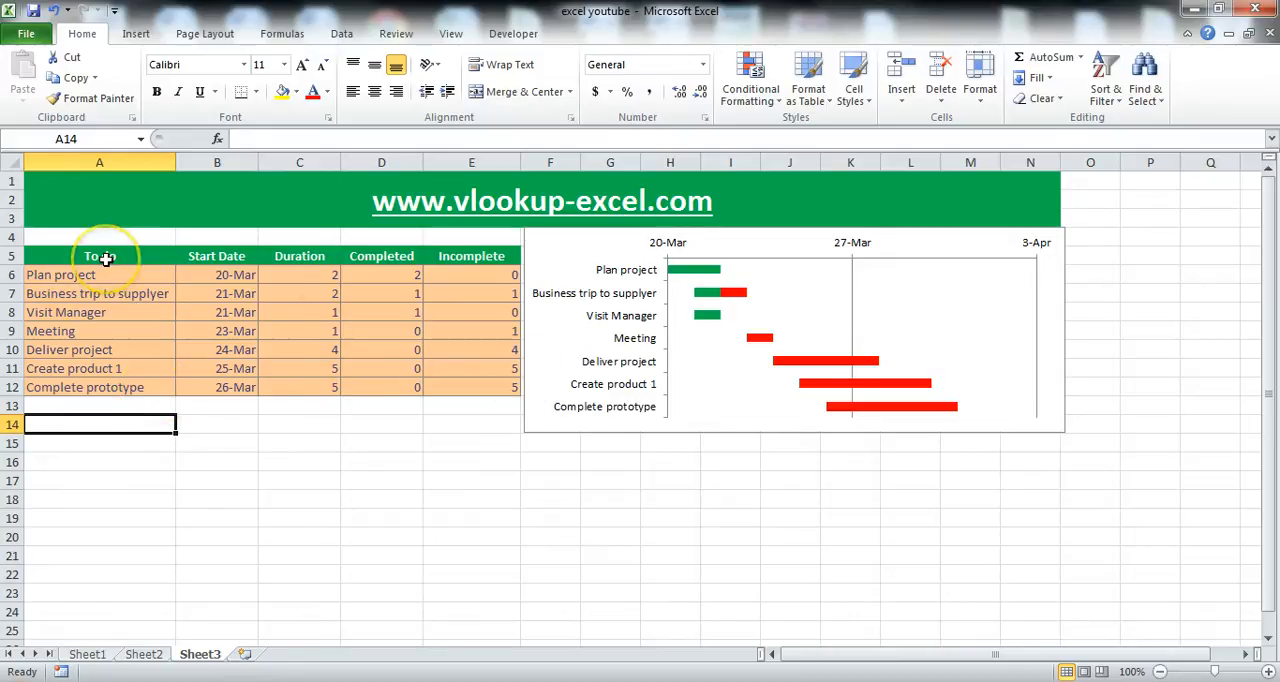
left_click_drag(106, 258, 423, 394)
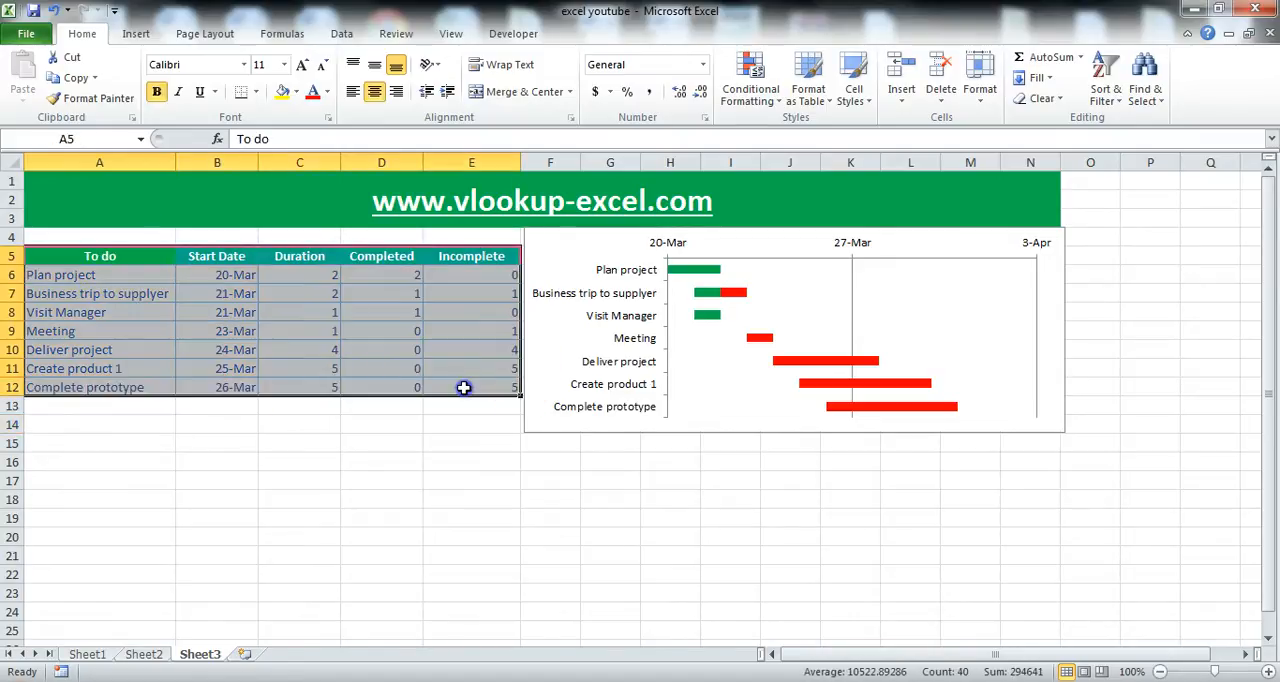
left_click(133, 458)
left_click(105, 438)
Enter the headers To do, Start Date and Duration in cells A16 to C16, below the existing table.
left_click(80, 463)
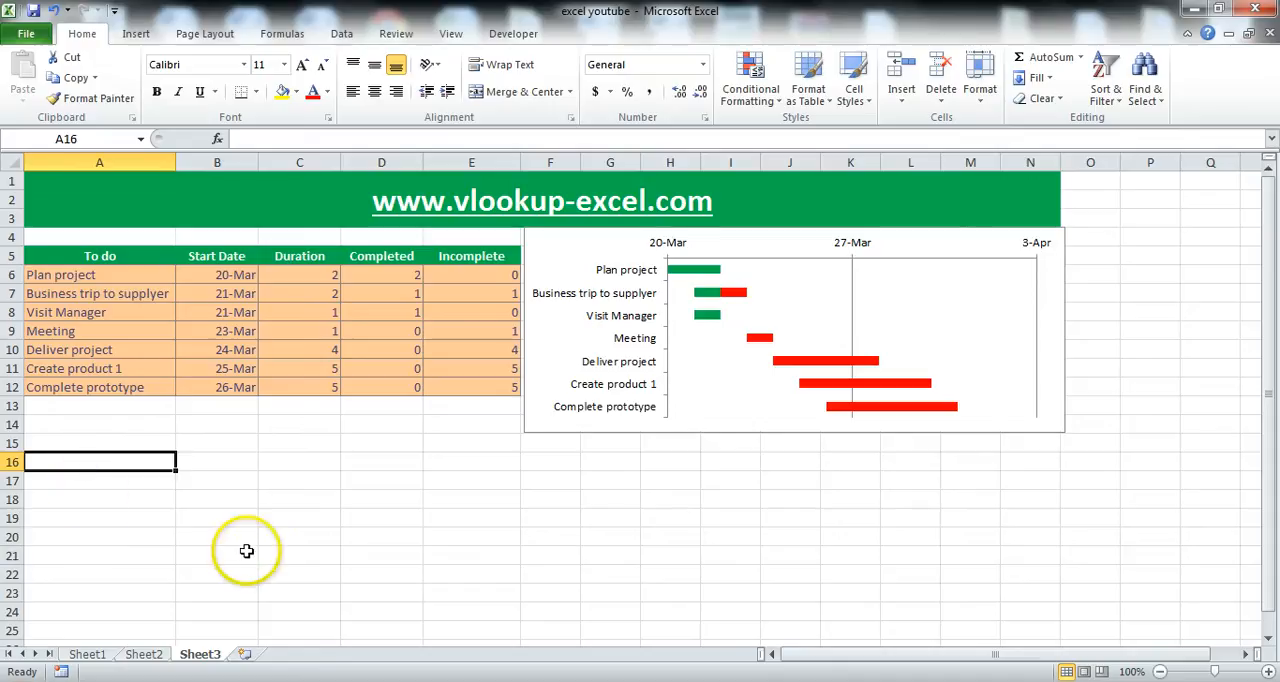
type("To do")
key("Tab")
type("S")
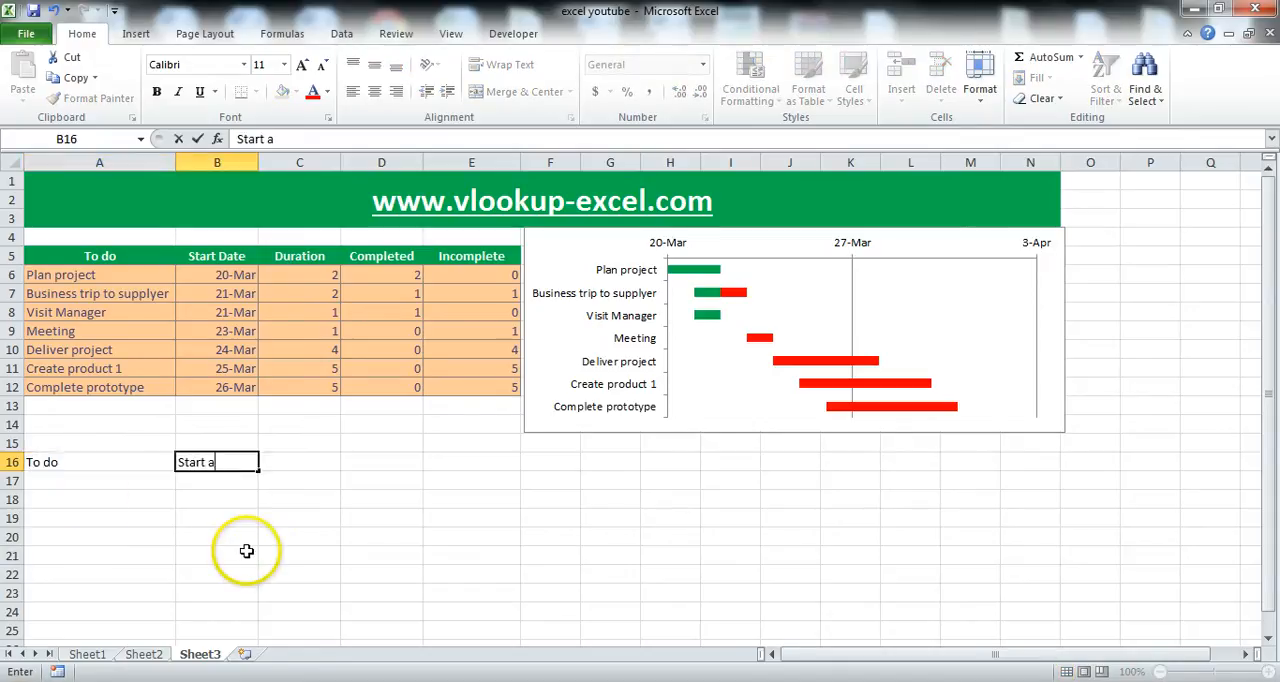
type("tart Date")
key("Tab")
type("Du")
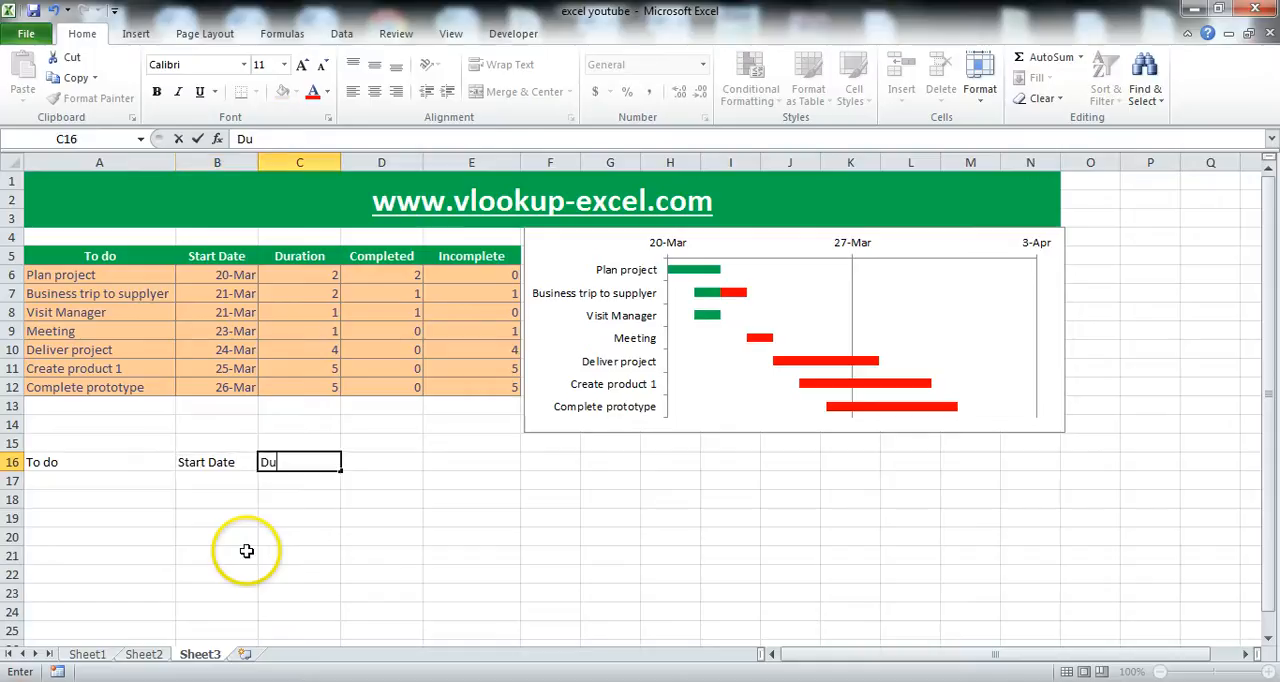
type("ration")
key("Tab")
Complete the header row with Completed in D16 and Incompleted in E16.
type("Co")
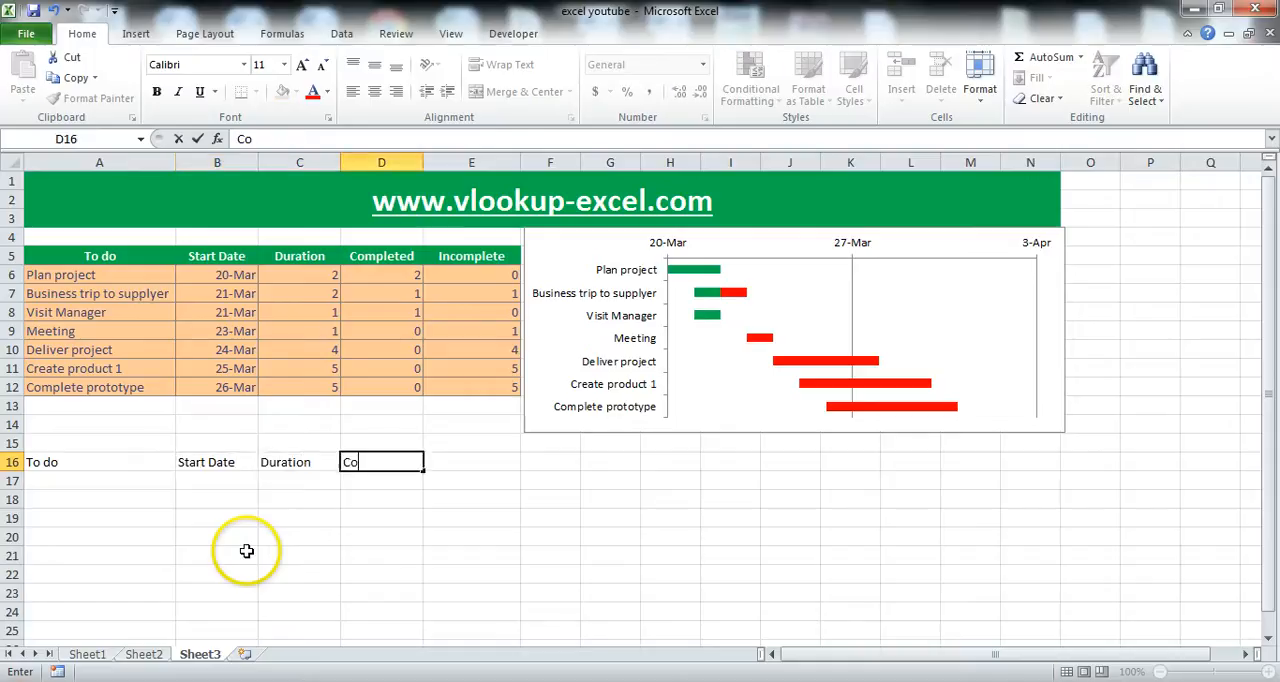
key("Tab")
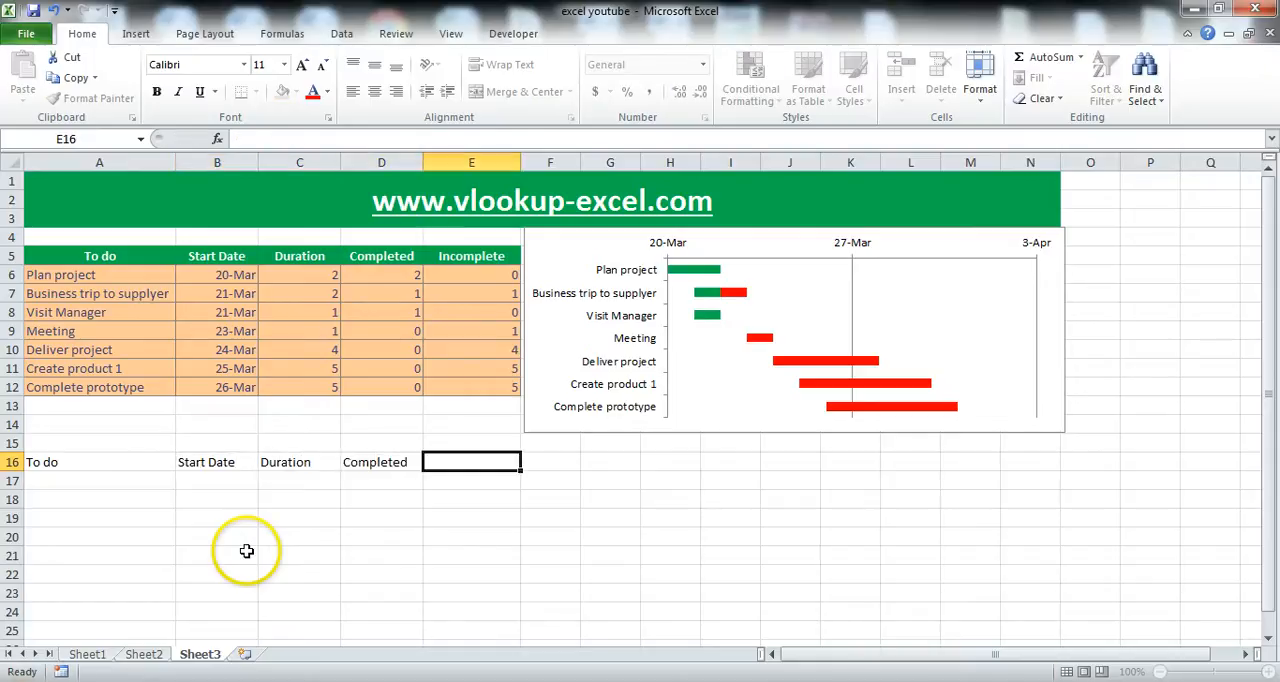
type("I")
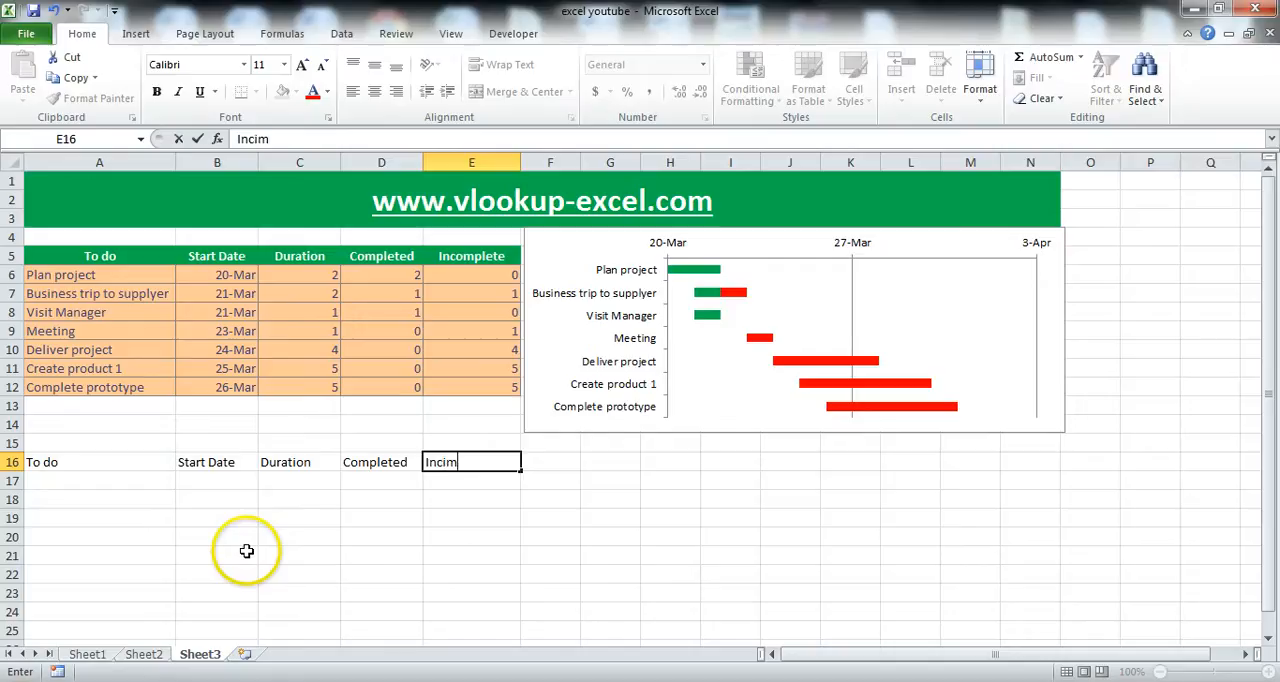
type("ncomplete")
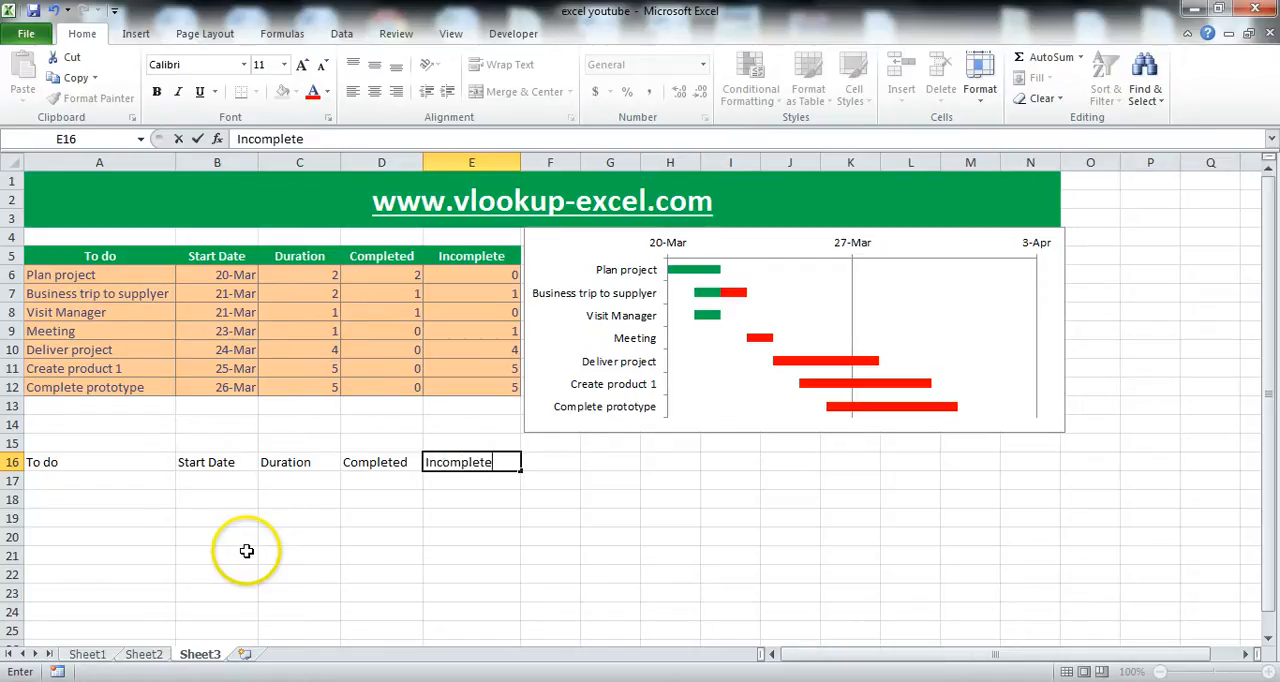
type("d")
key("Return")
Copy the header formatting of A5:E5 onto the new header row A16:E16 with Format Painter.
left_click_drag(89, 466, 451, 463)
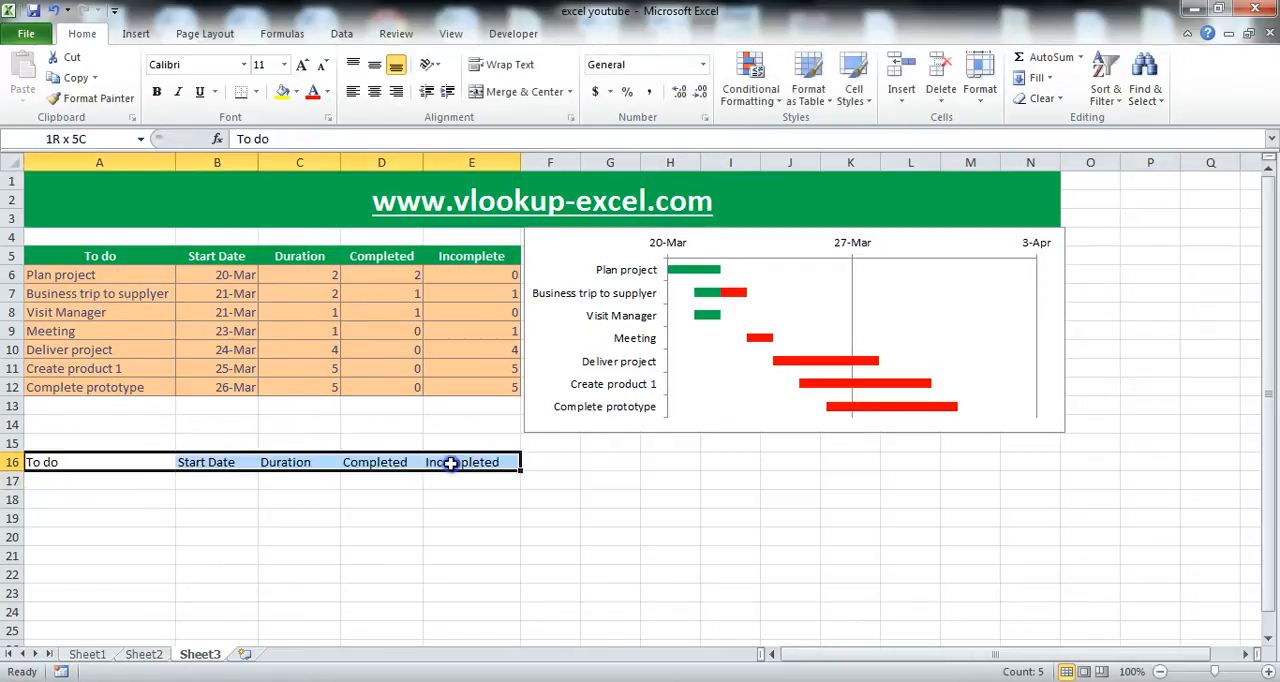
left_click_drag(86, 257, 451, 257)
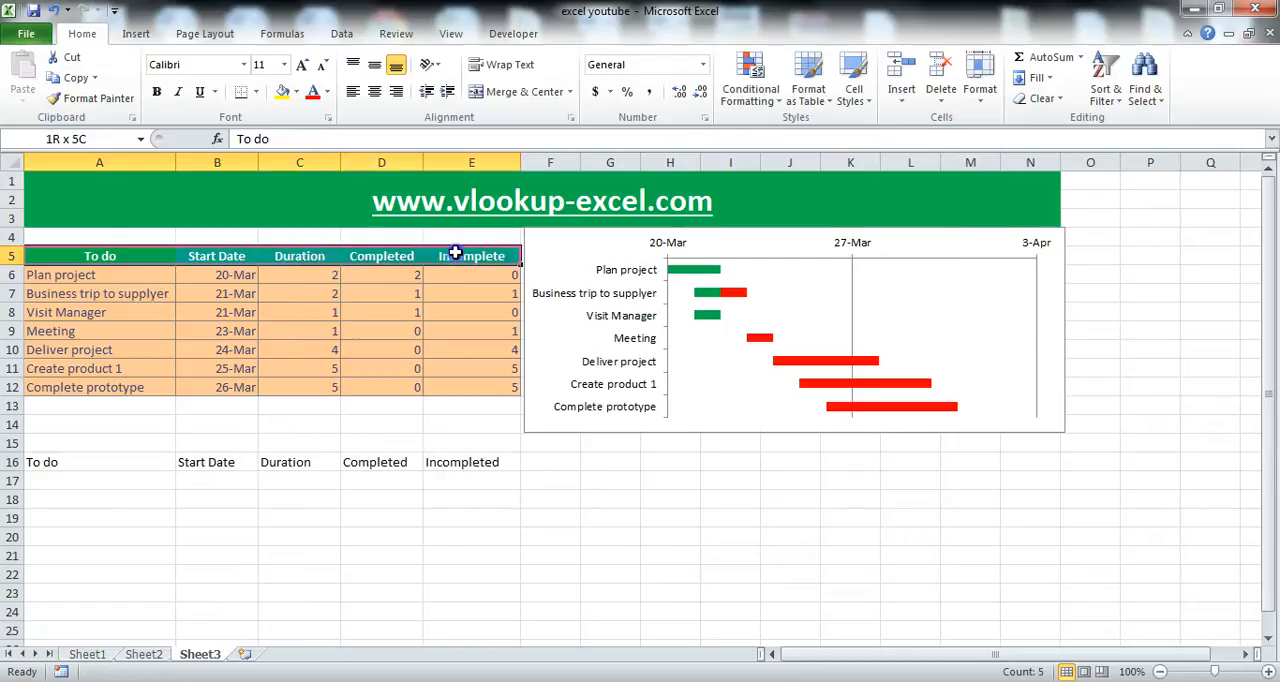
left_click(52, 98)
left_click(68, 460)
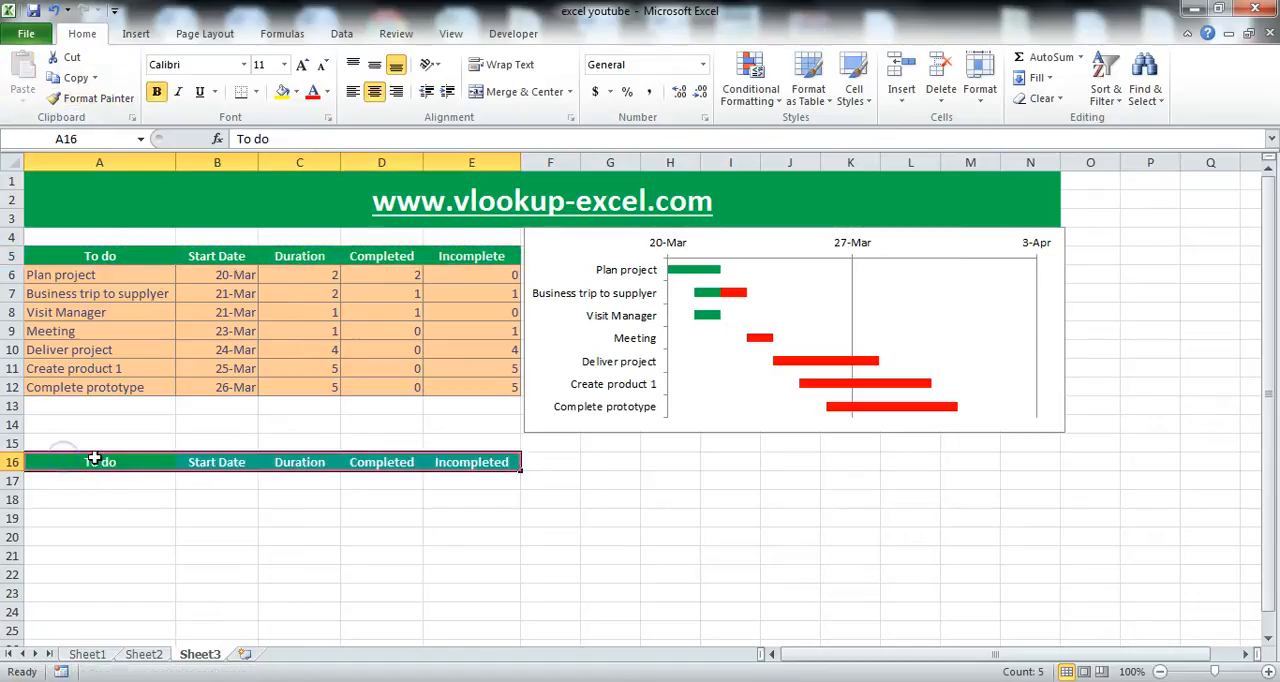
Copy the body formatting of A6:E12 onto the blank rows A17:E23 with Format Painter.
left_click(107, 478)
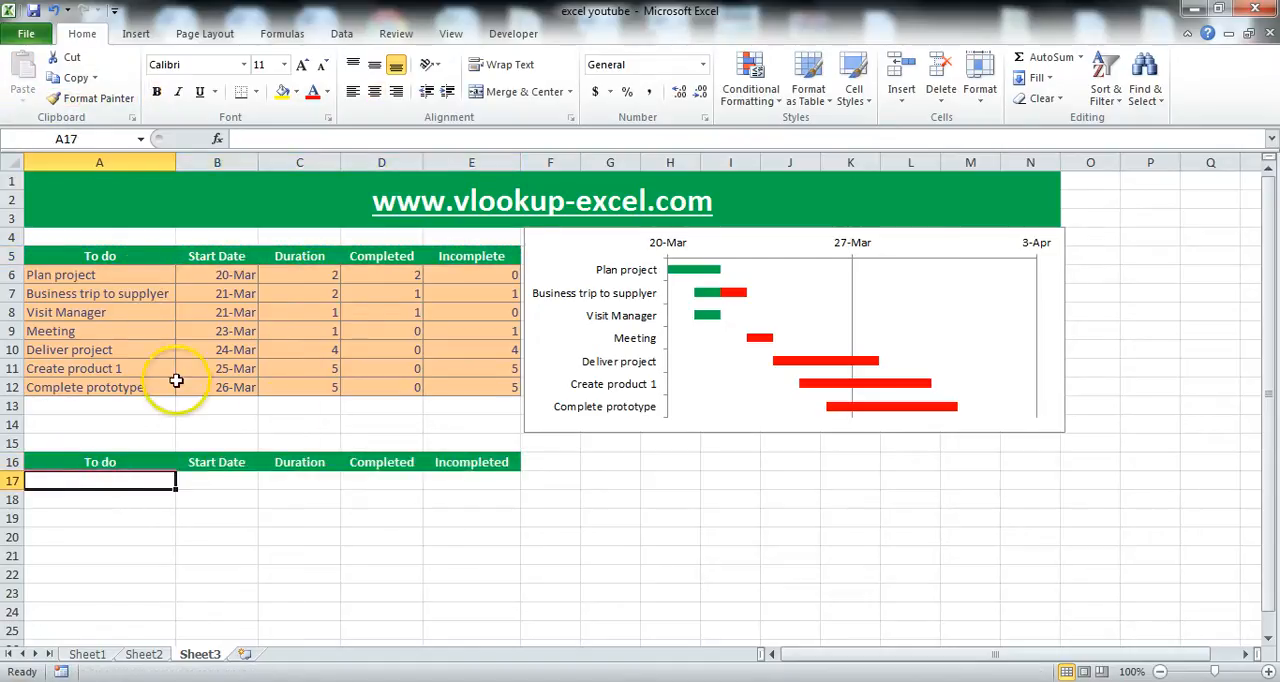
left_click_drag(140, 276, 506, 389)
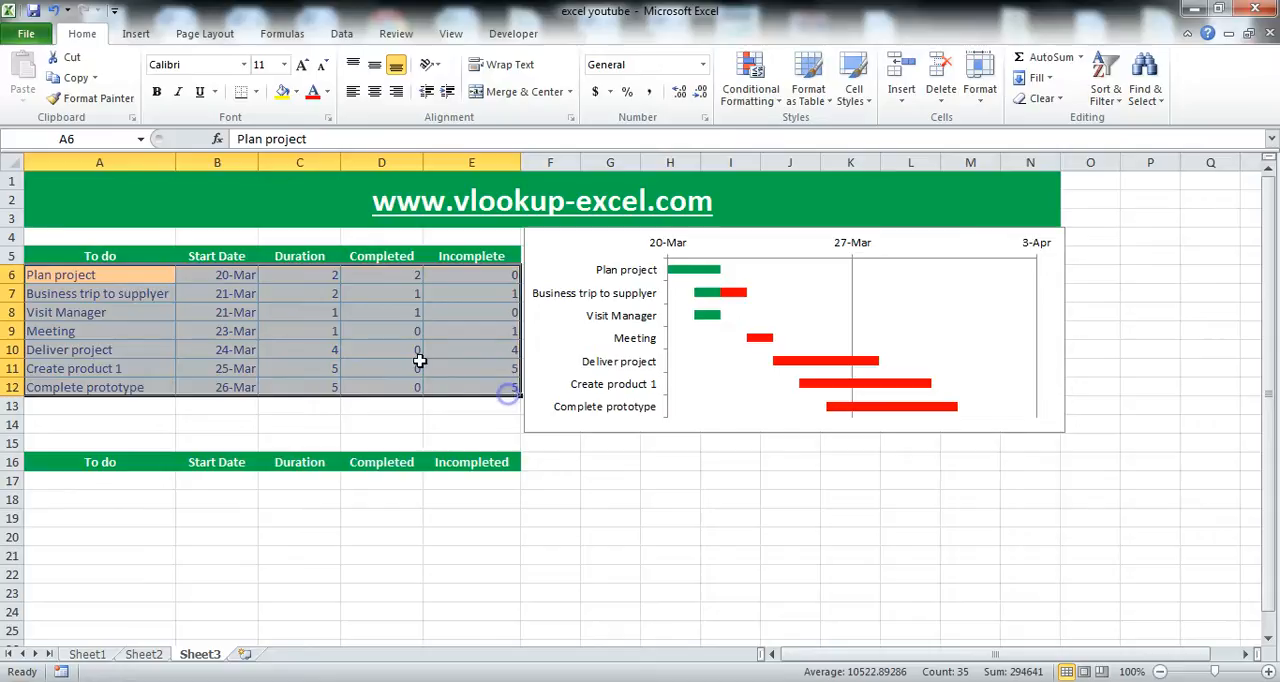
left_click(88, 98)
left_click_drag(132, 484, 105, 480)
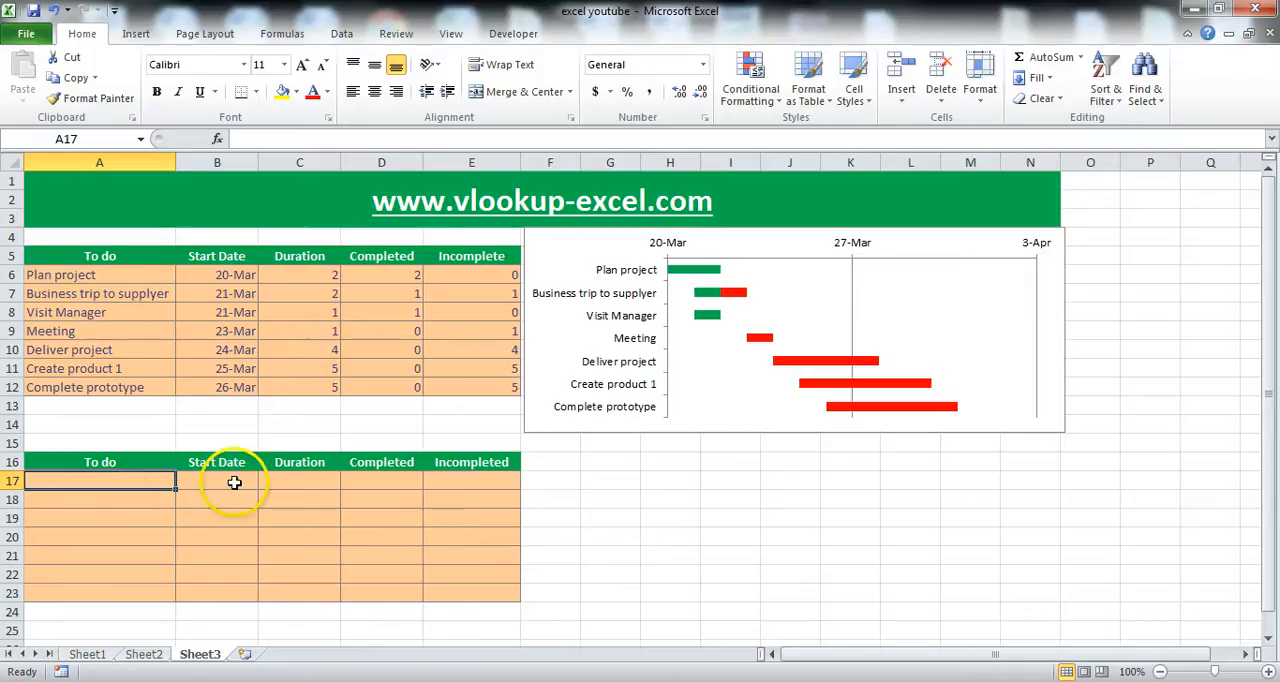
List the first three tasks in A17 to A19: Plan Project, Business trip and Visit the manager.
type("Plan Proje")
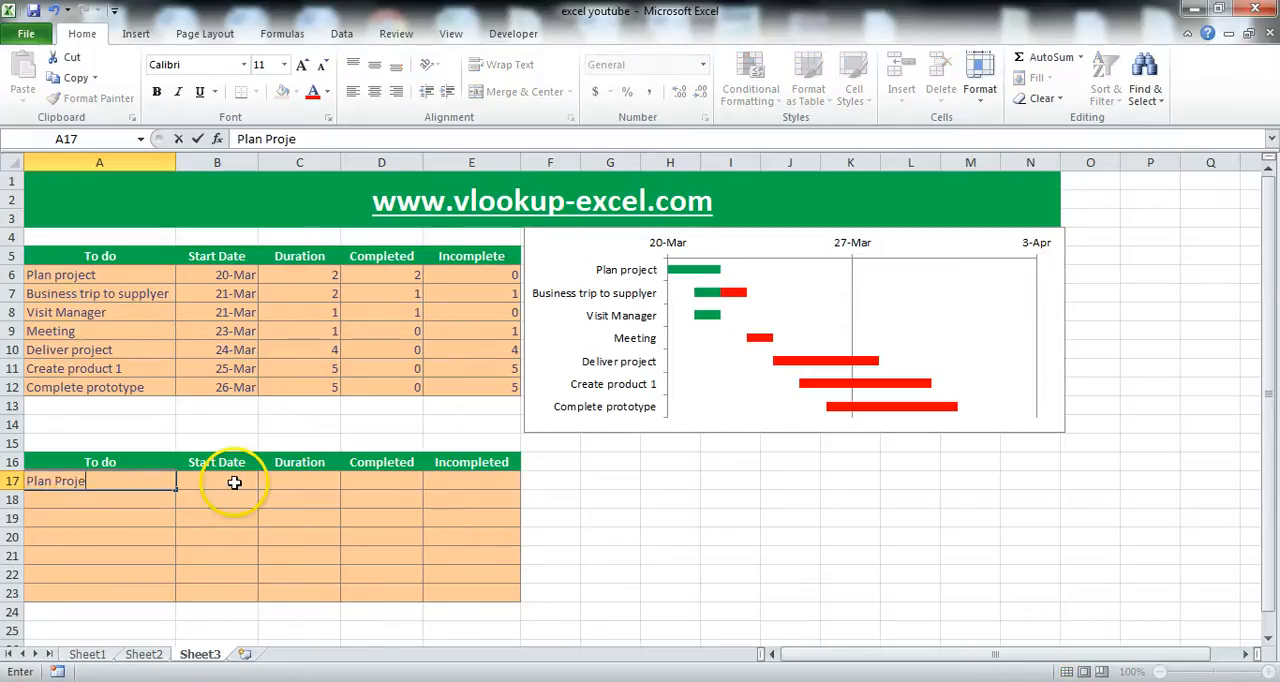
type("ct")
key("Return")
type("Bi")
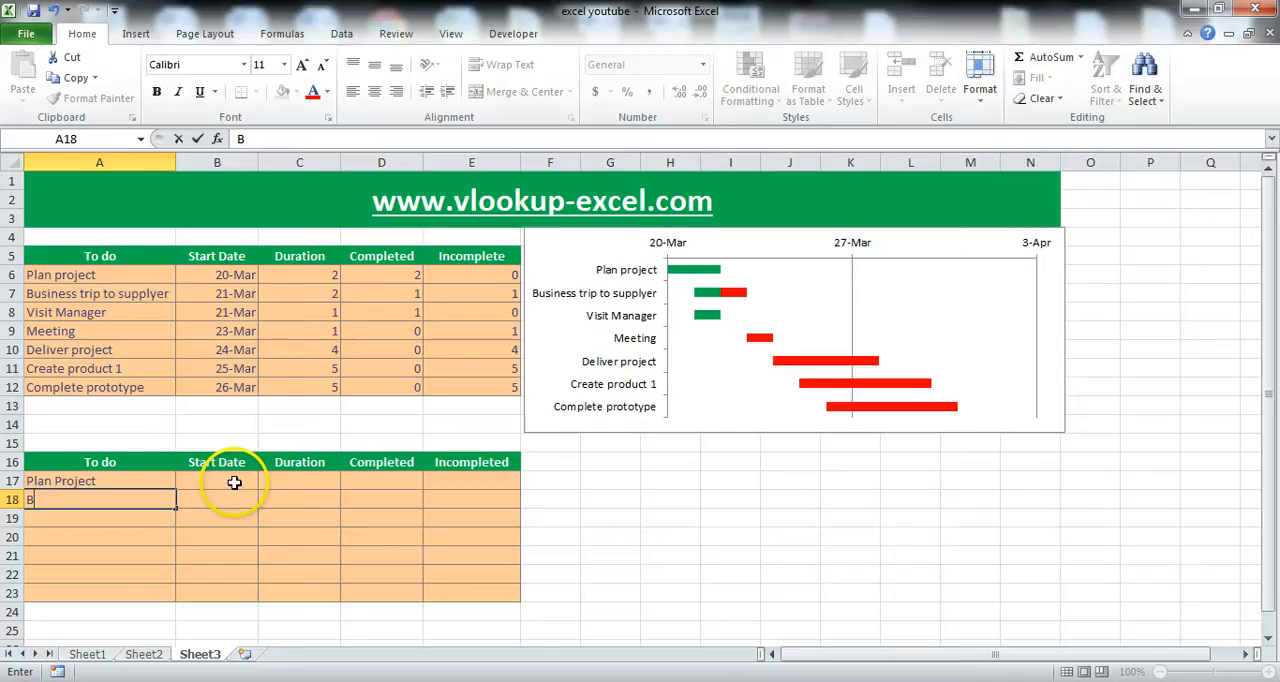
type("siness tri")
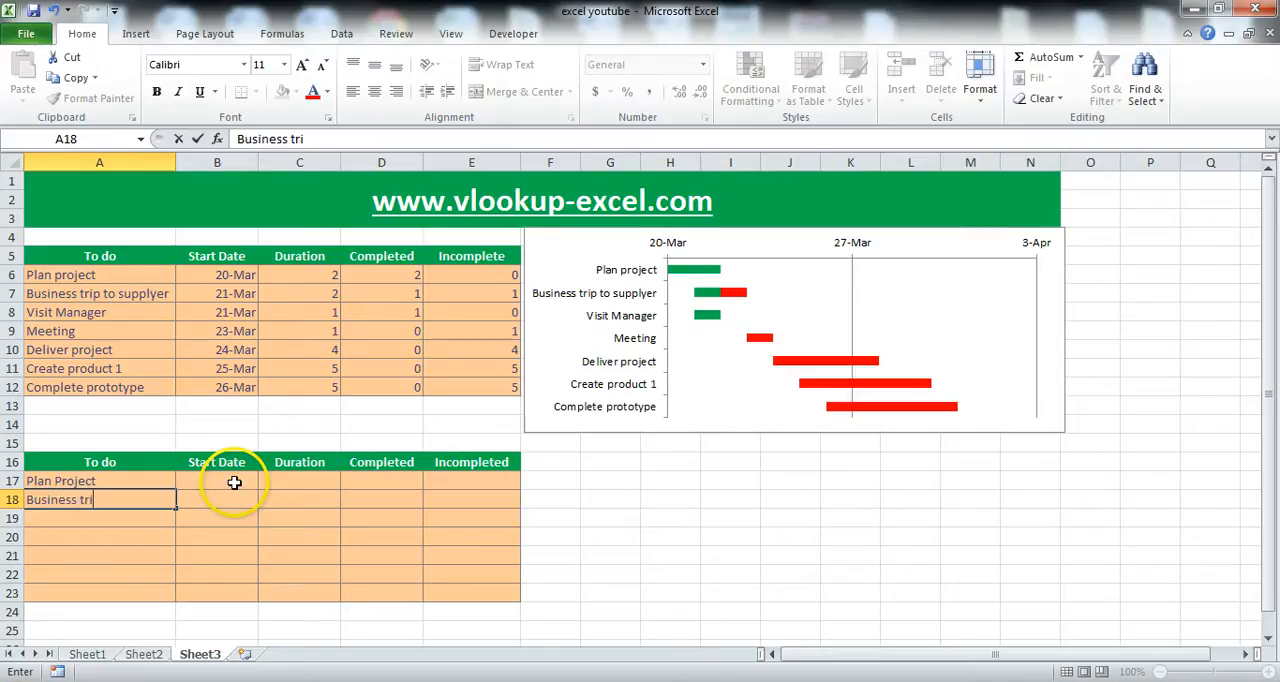
type("p")
key("Return")
type("Visit")
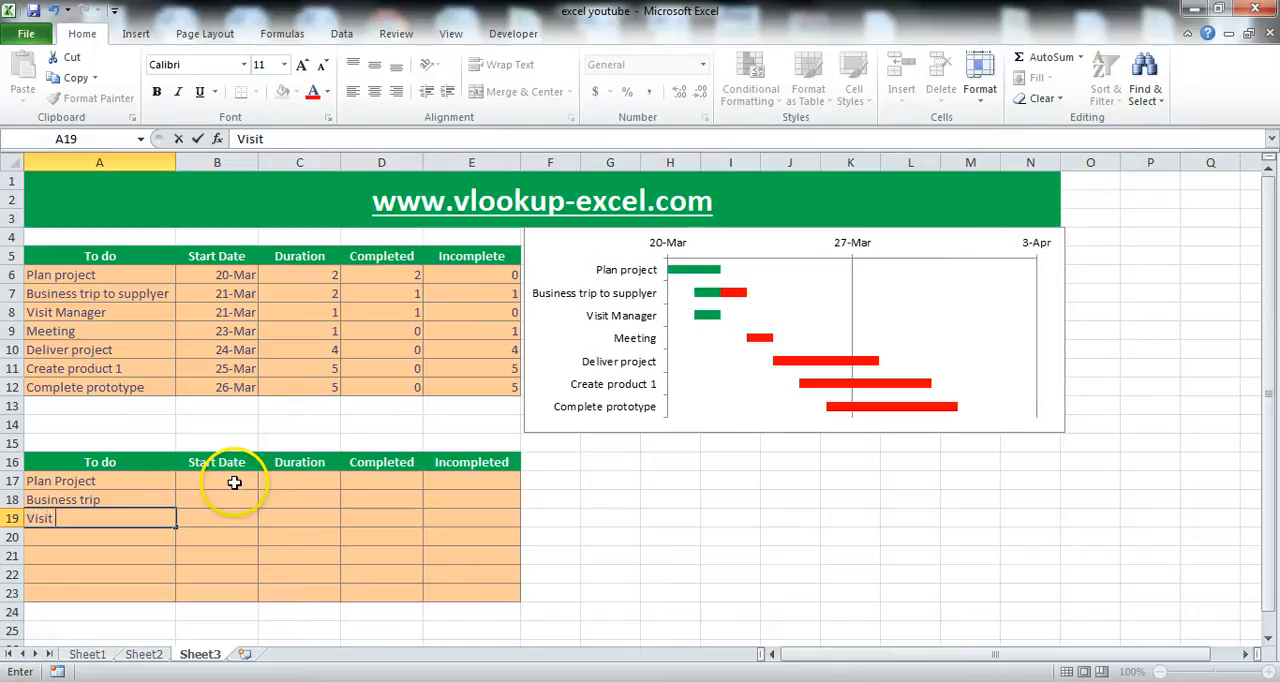
type(" the manager")
key("Return")
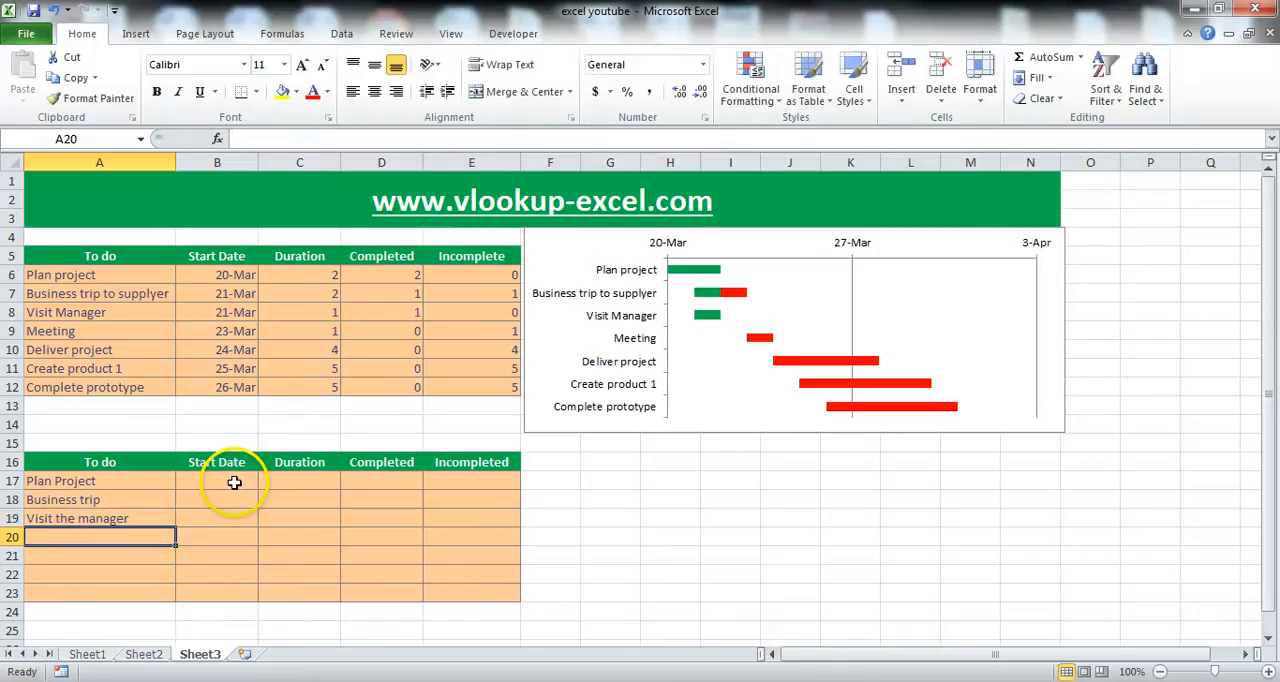
Add the tasks Meeting, Deliver project, Create product and Complete prototype in A20 to A23.
type("Meeting")
key("Return")
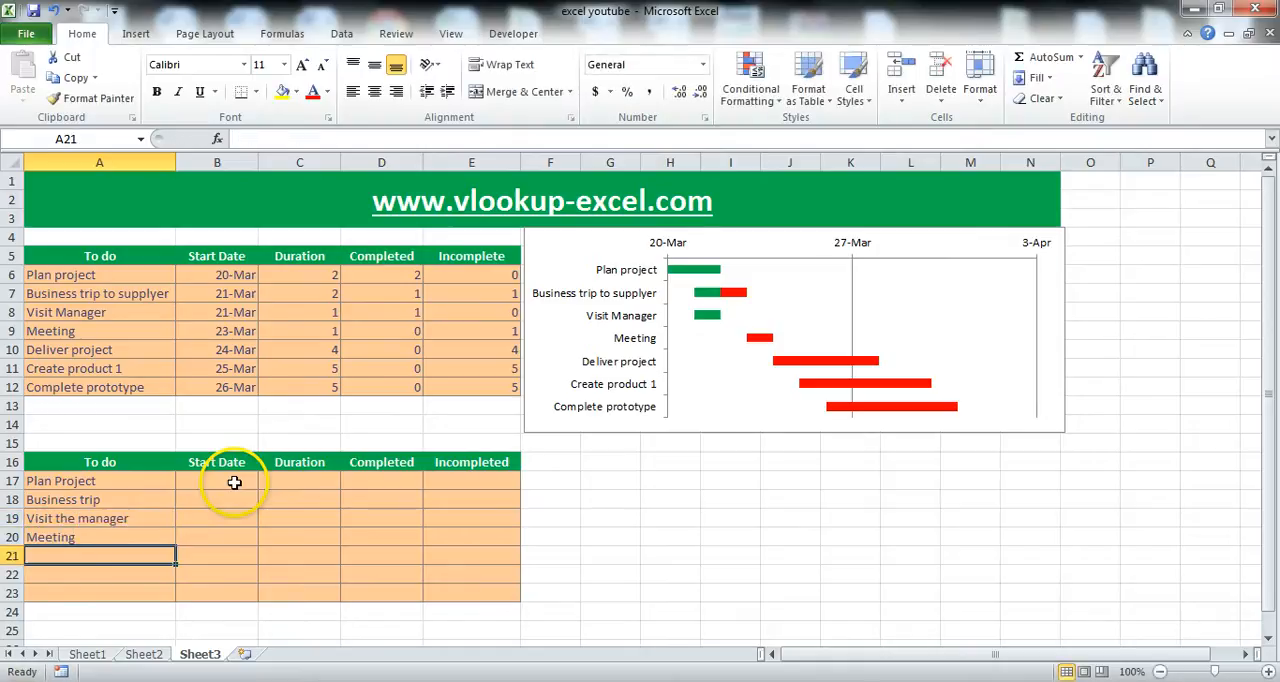
type("De")
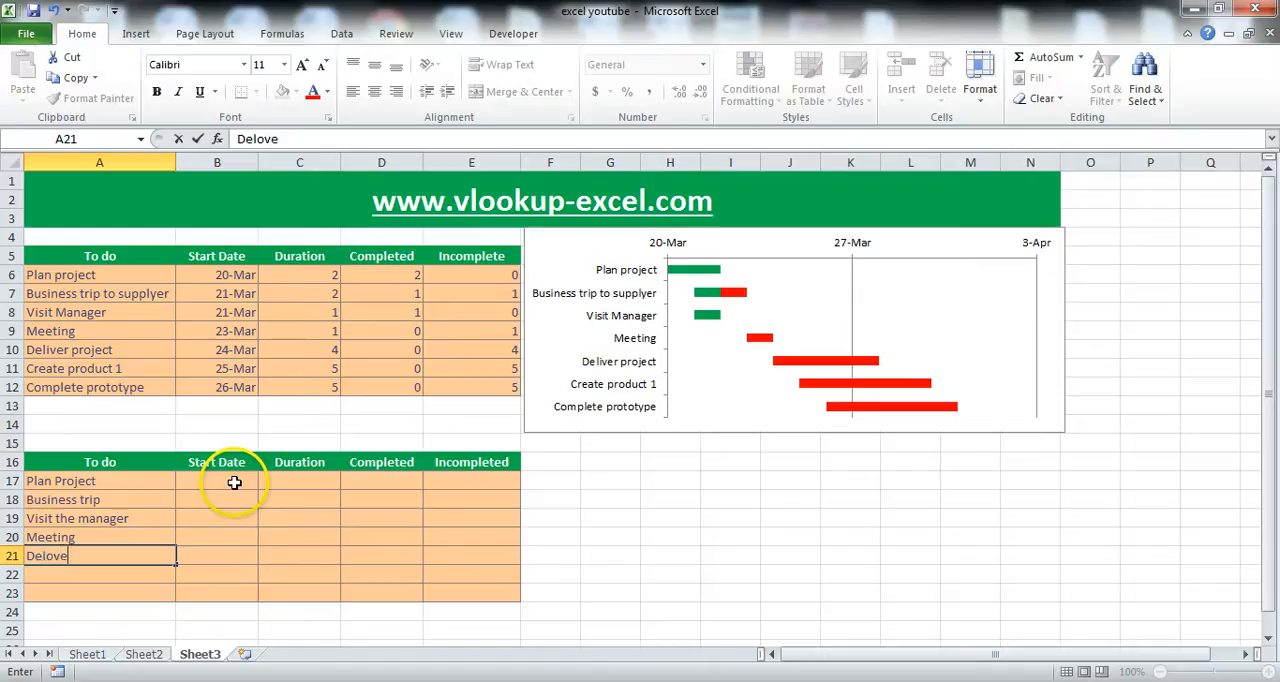
type("liver projec")
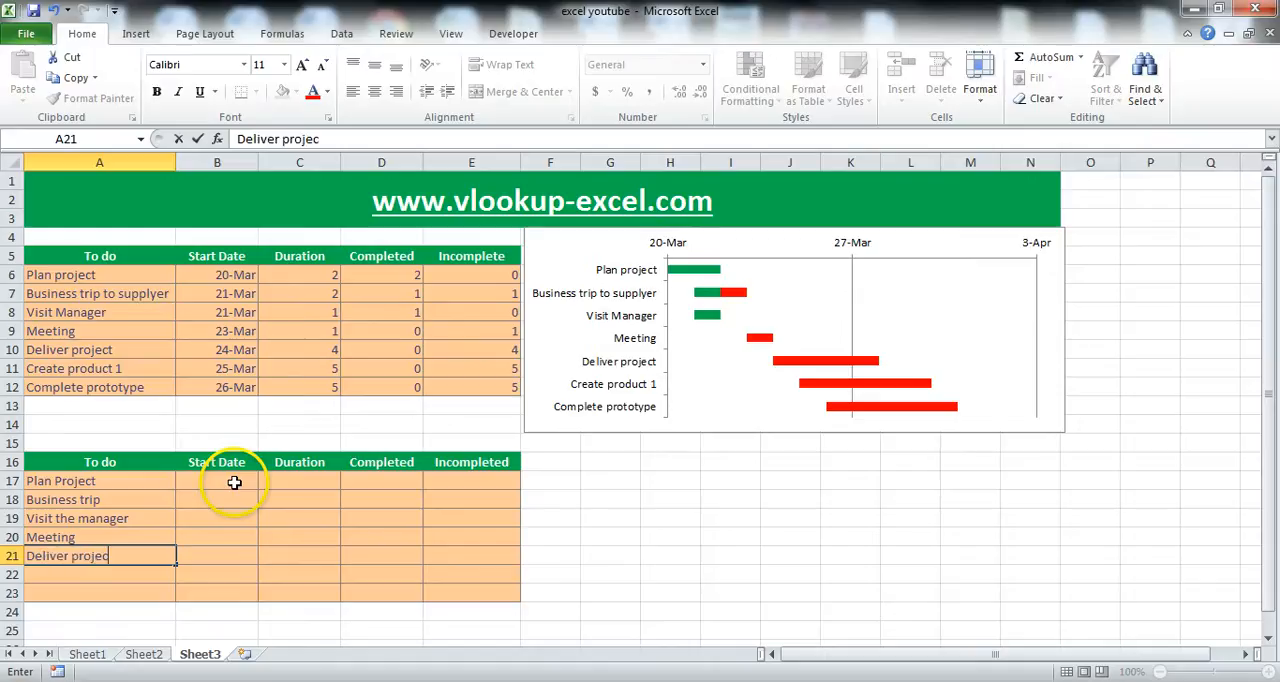
type("t")
key("Return")
type("Cr")
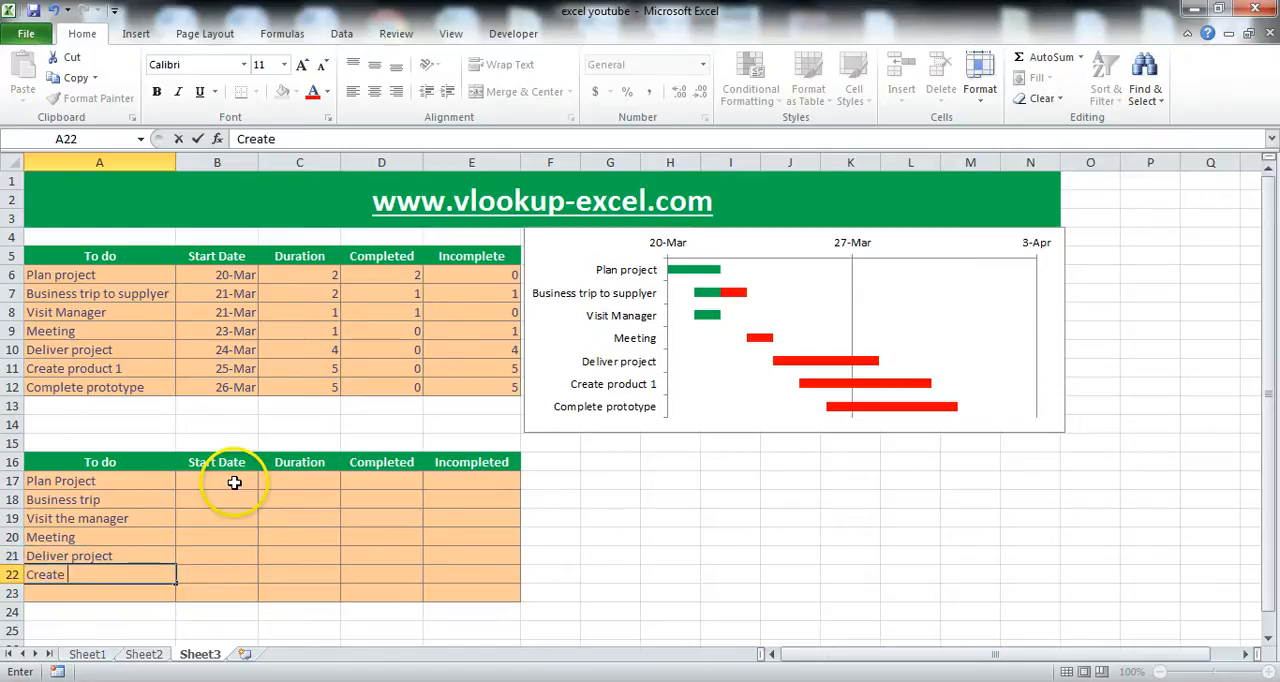
key("Return")
type("Complete proto")
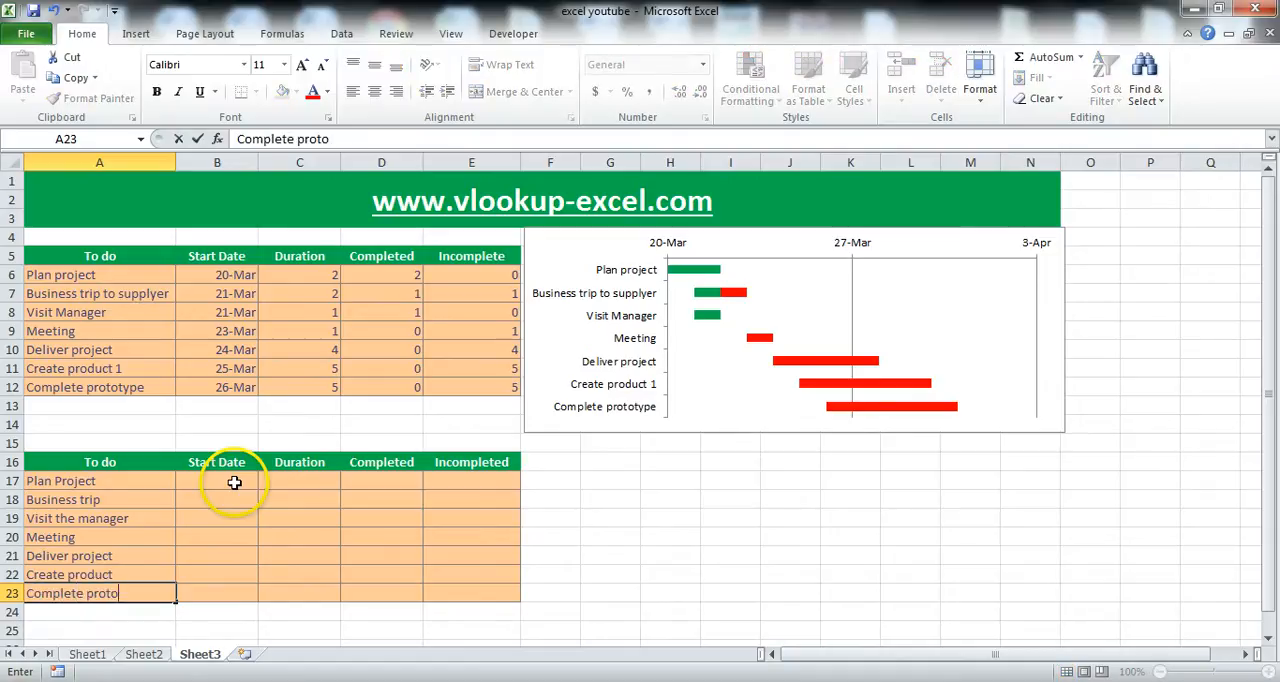
type("type")
key("Return")
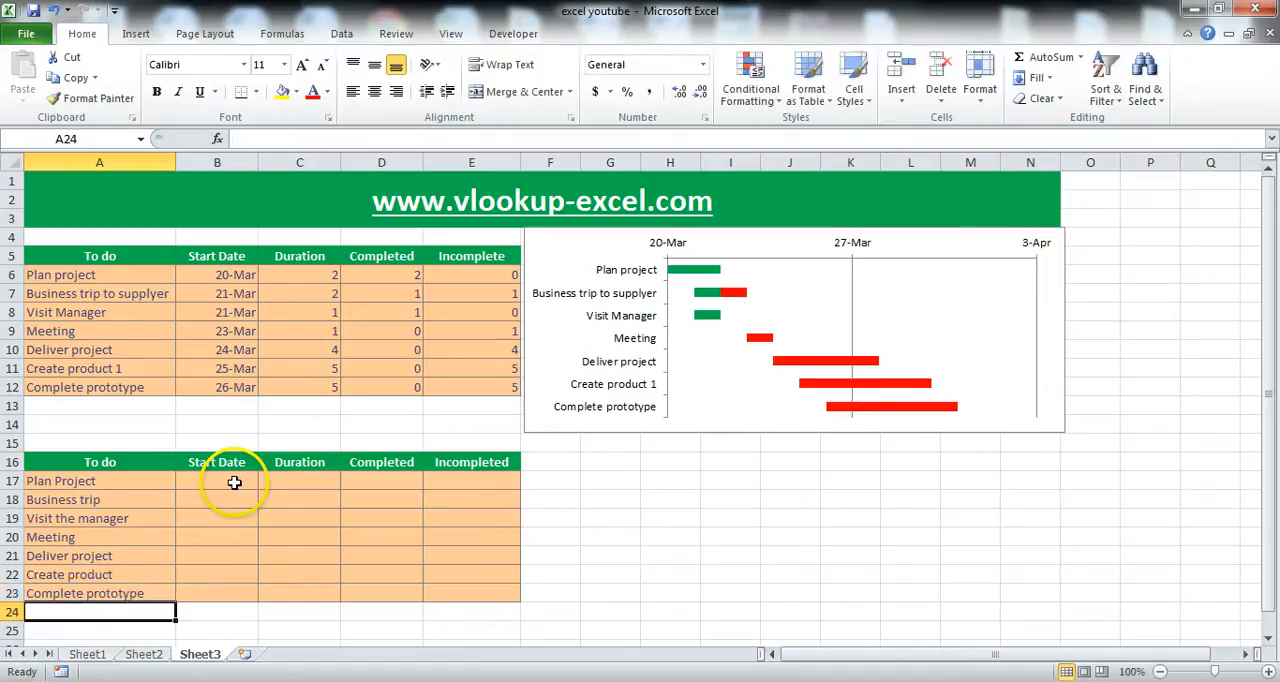
Enter the start date 20-Mar in B17 and fill the dates down day by day to 26-Mar in B23.
left_click(234, 482)
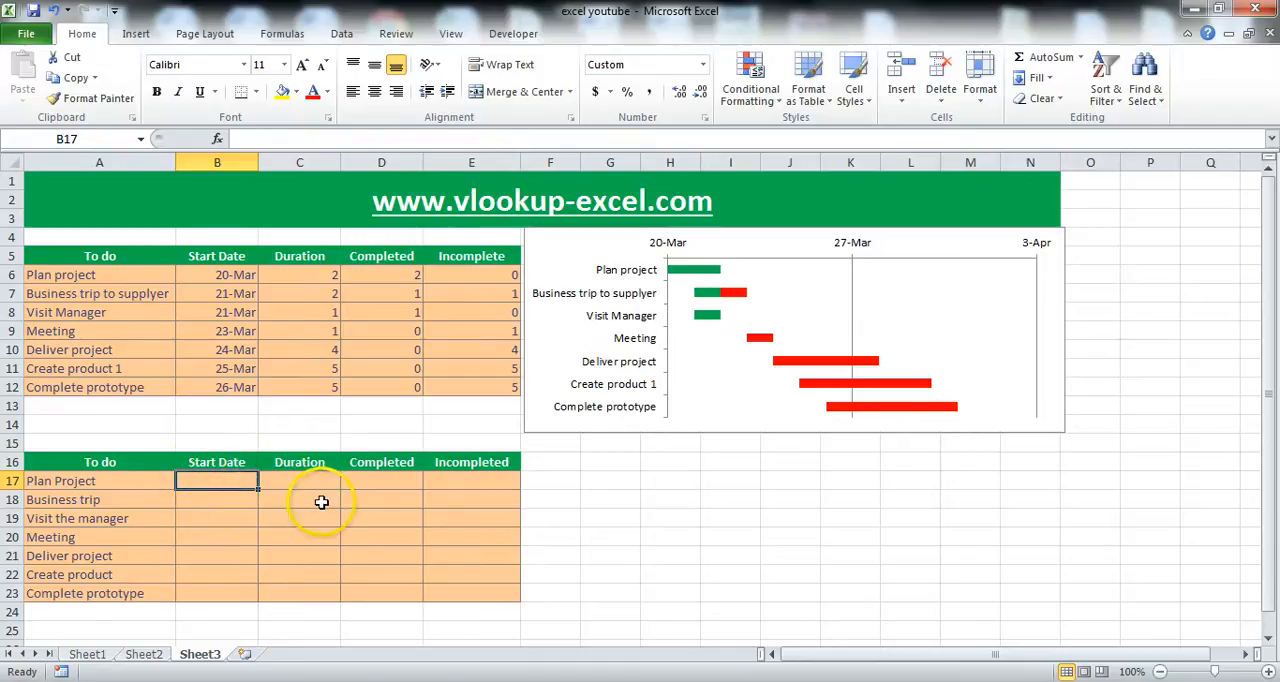
type("20-mar")
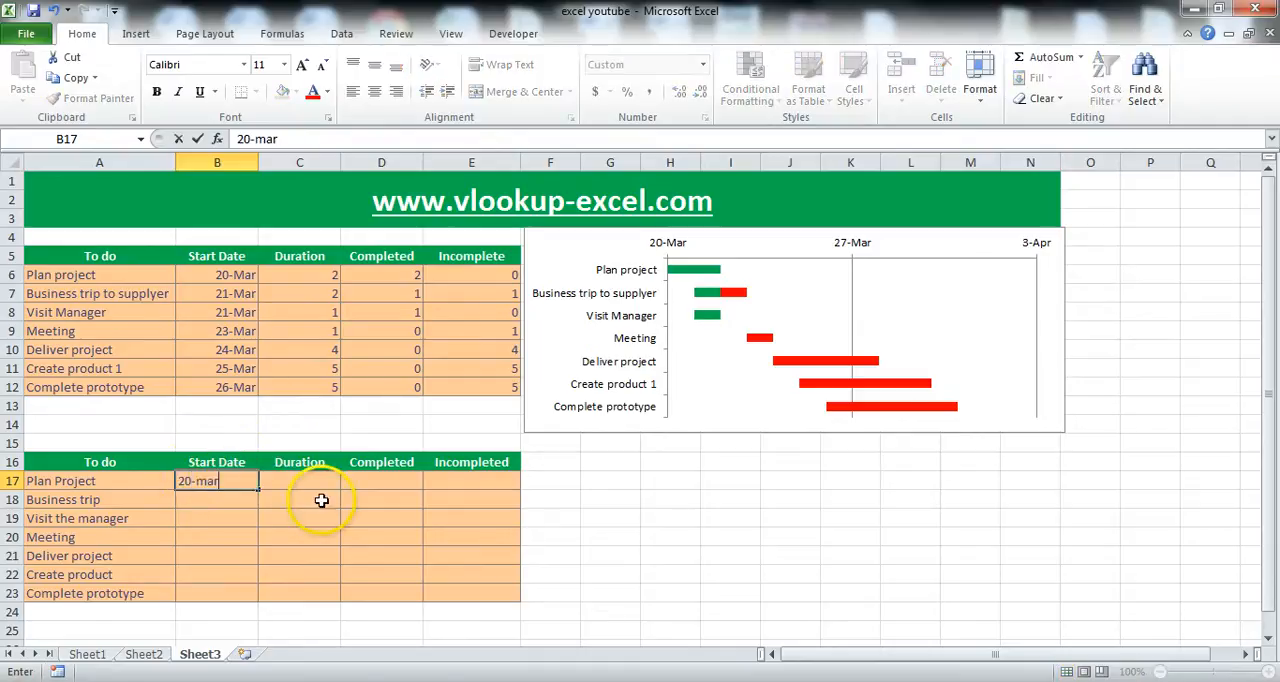
key("Return")
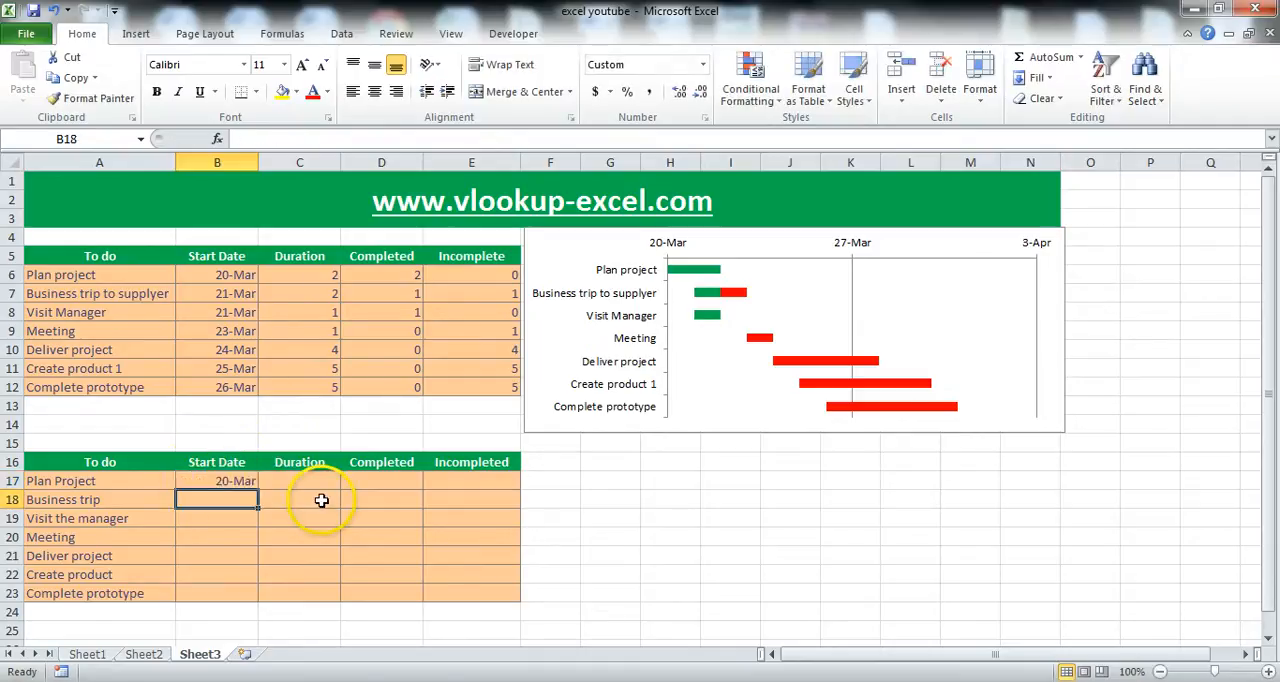
left_click(205, 482)
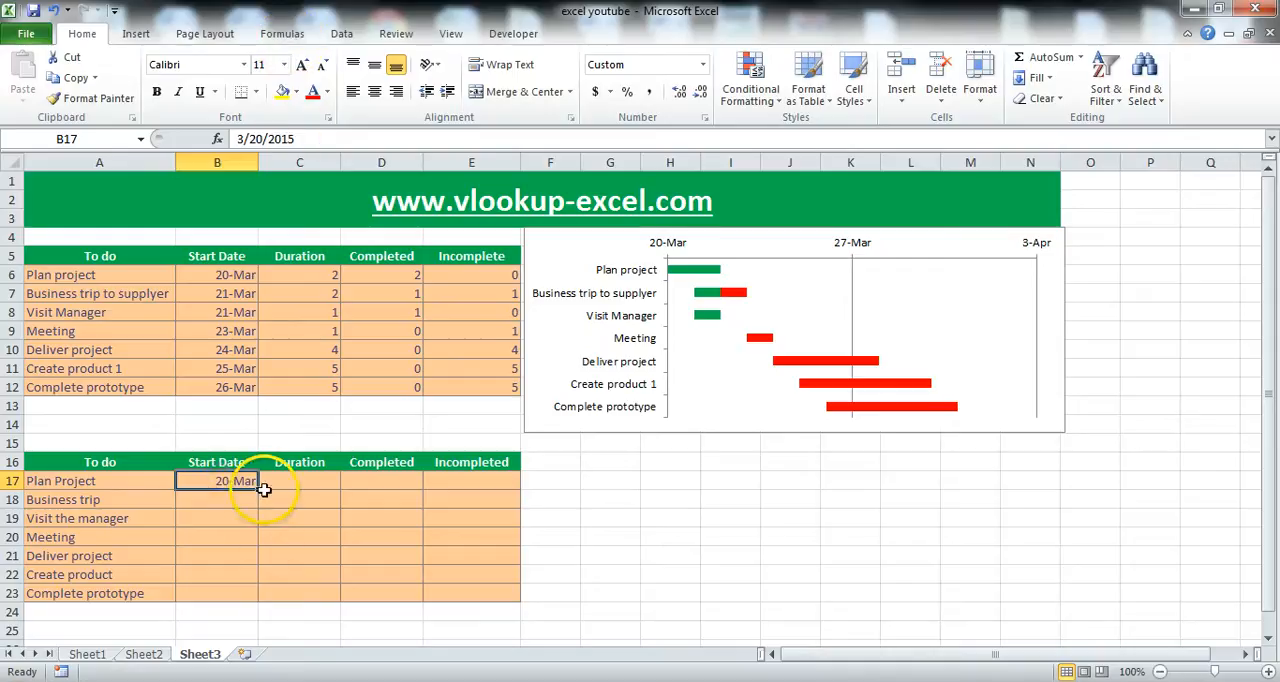
left_click_drag(258, 489, 257, 600)
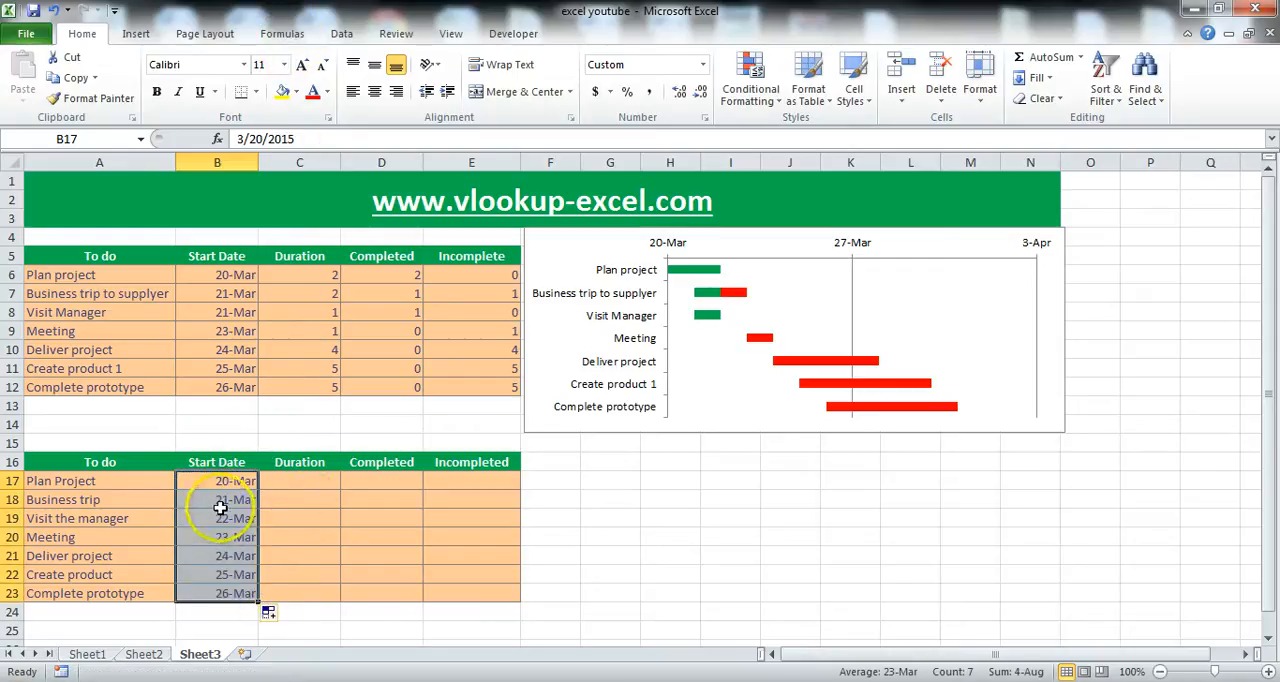
left_click(205, 519)
left_click(213, 499)
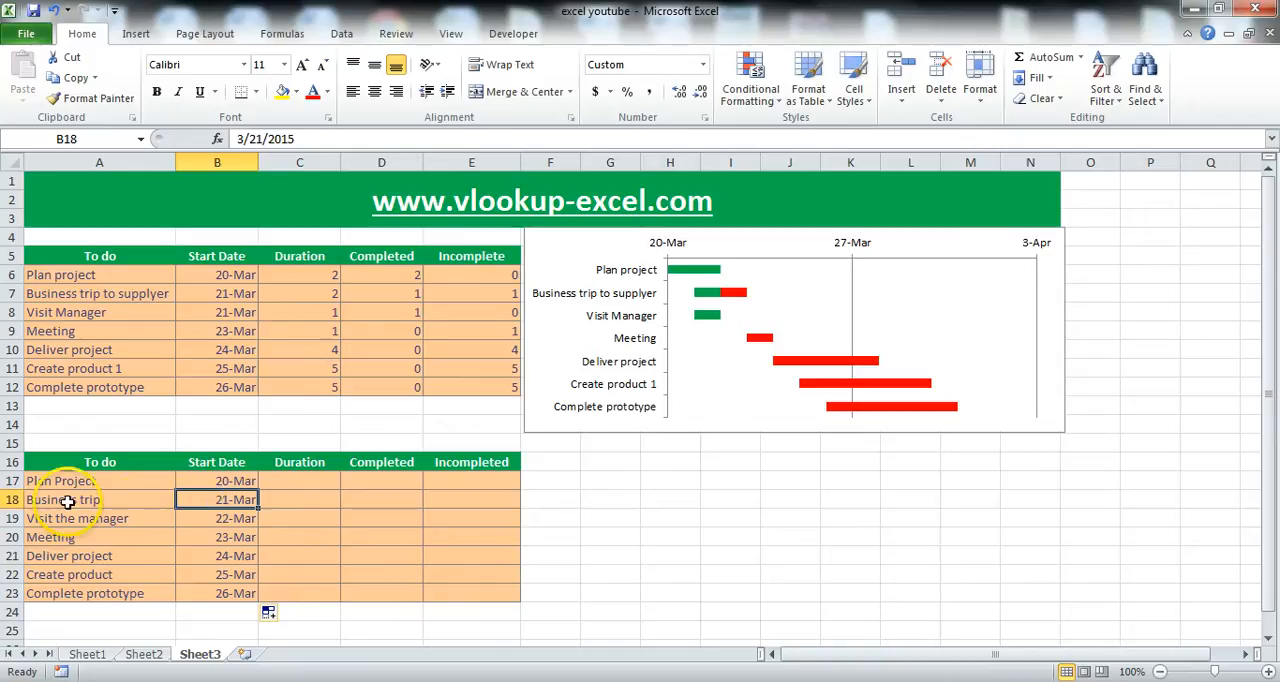
Enter the durations 2, 2, 1 and 2 for the first four tasks in C17 to C20.
left_click(316, 478)
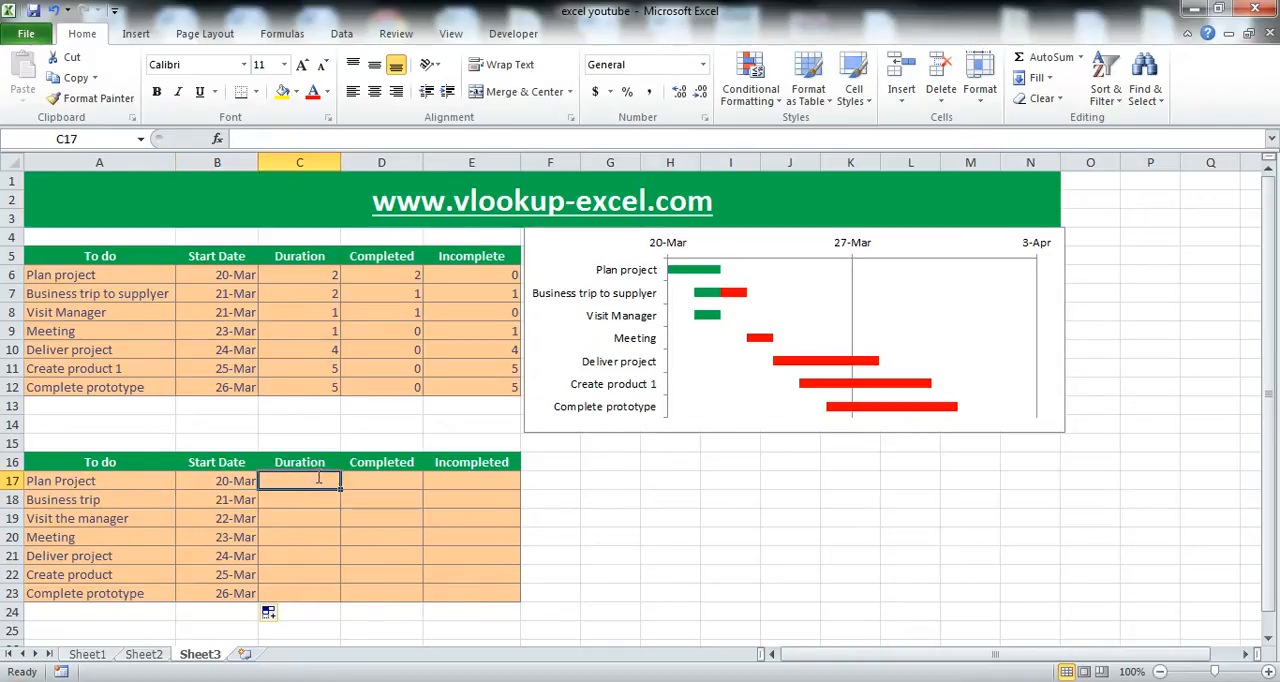
type("2")
key("Return")
type("2")
key("Return")
type("1")
key("Return")
key("2")
Enter the durations 4, 5 and 5 for Deliver project, Create product and Complete prototype in C21 to C23.
key("Return")
type("1")
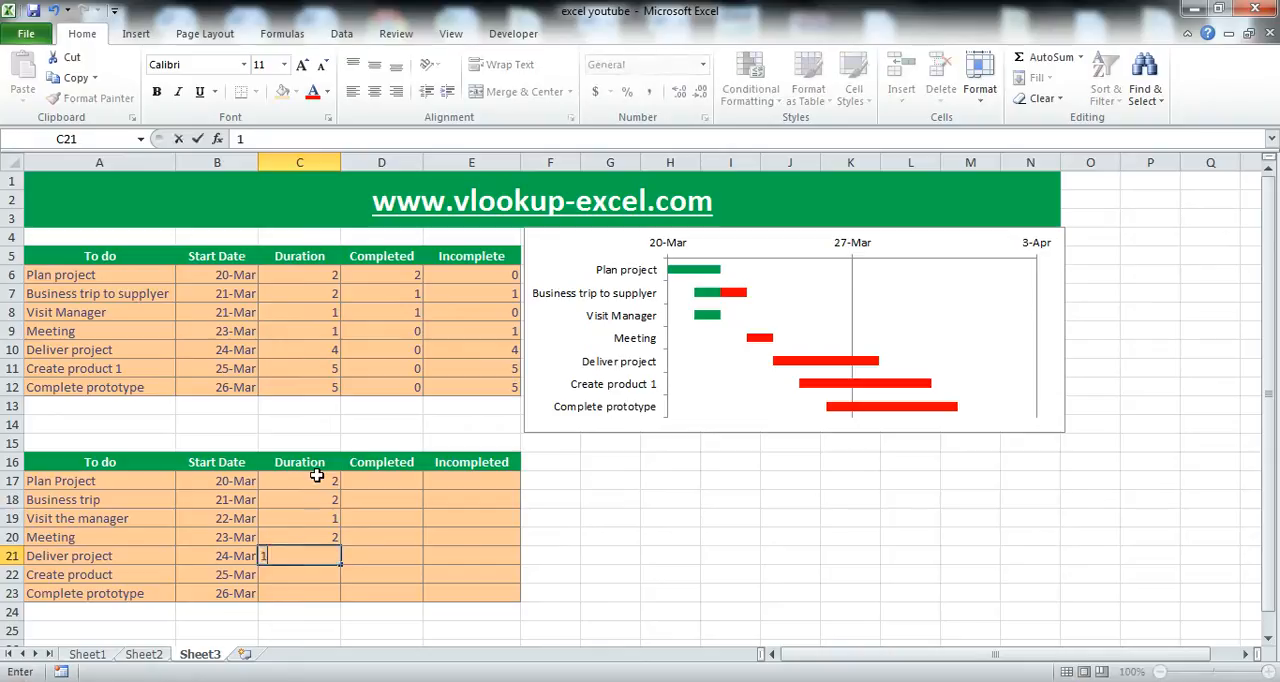
key("Return")
key("Up")
type("4")
key("Return")
type("5")
key("Return")
type("5")
key("Tab")
Enter the completed values 2, 1 and 1 for the first three tasks in D17 to D19.
key("Up")
key("Up")
key("Up")
key("Up")
key("Up")
key("Up")
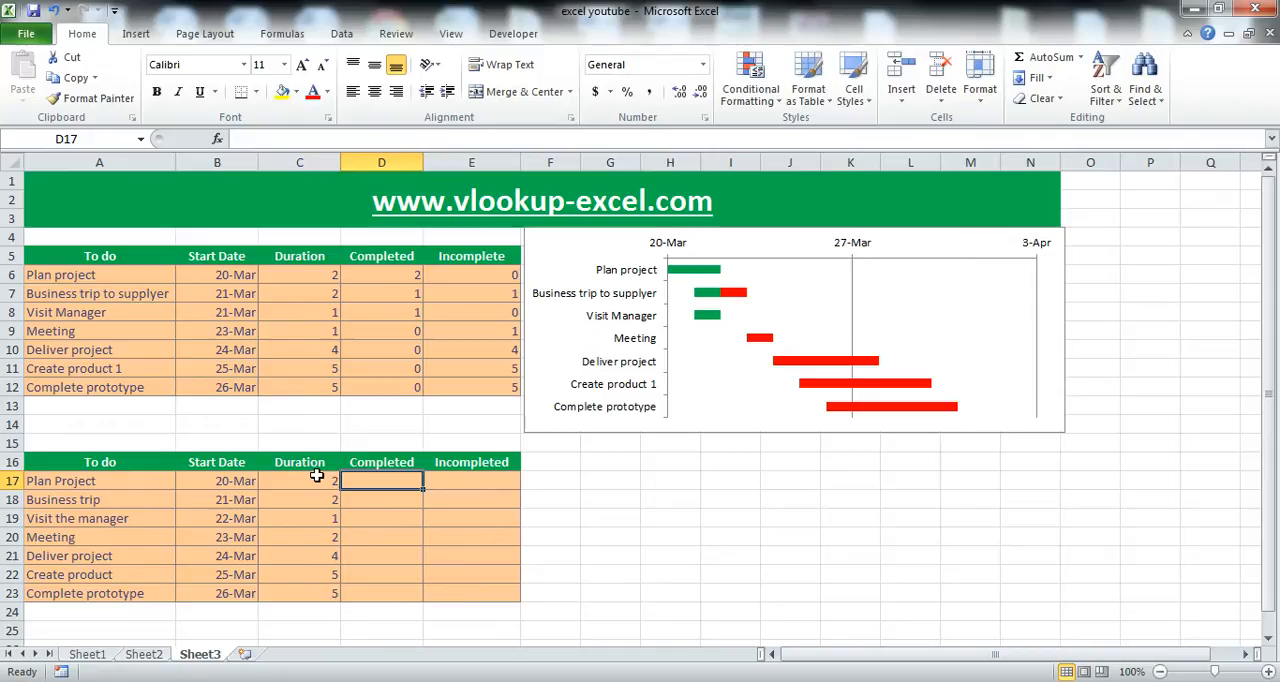
type("2")
key("Return")
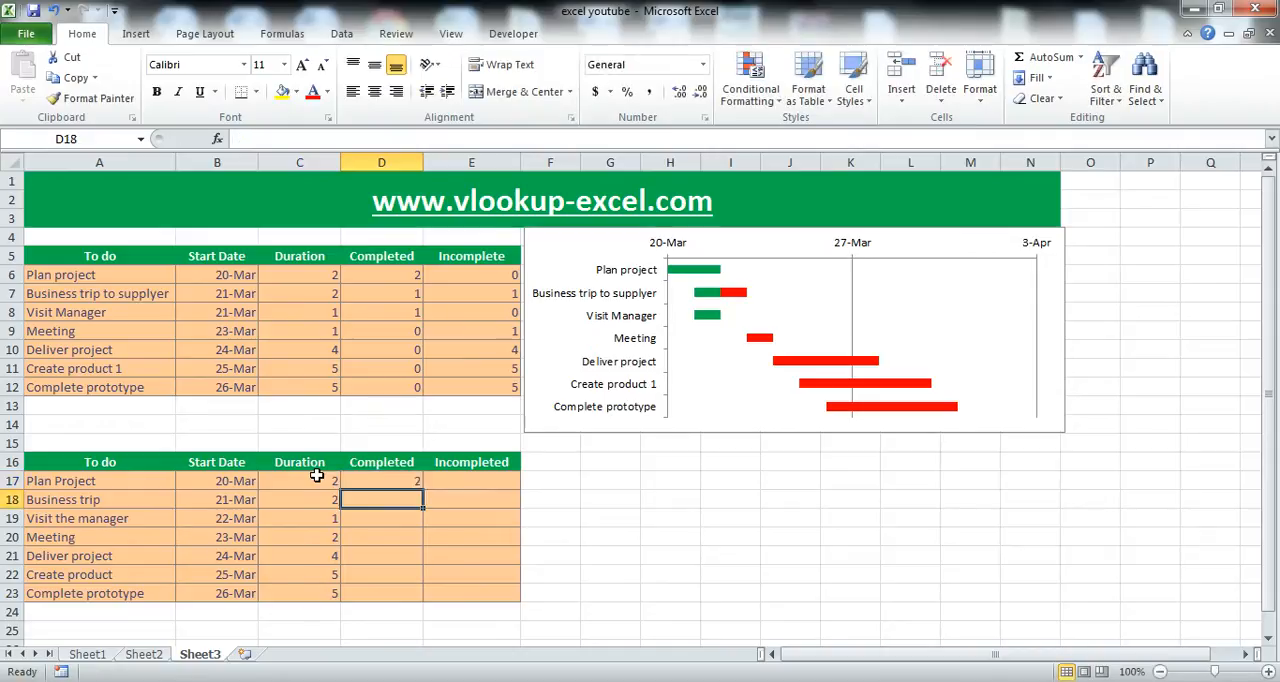
type("1")
key("Return")
type("1")
key("Return")
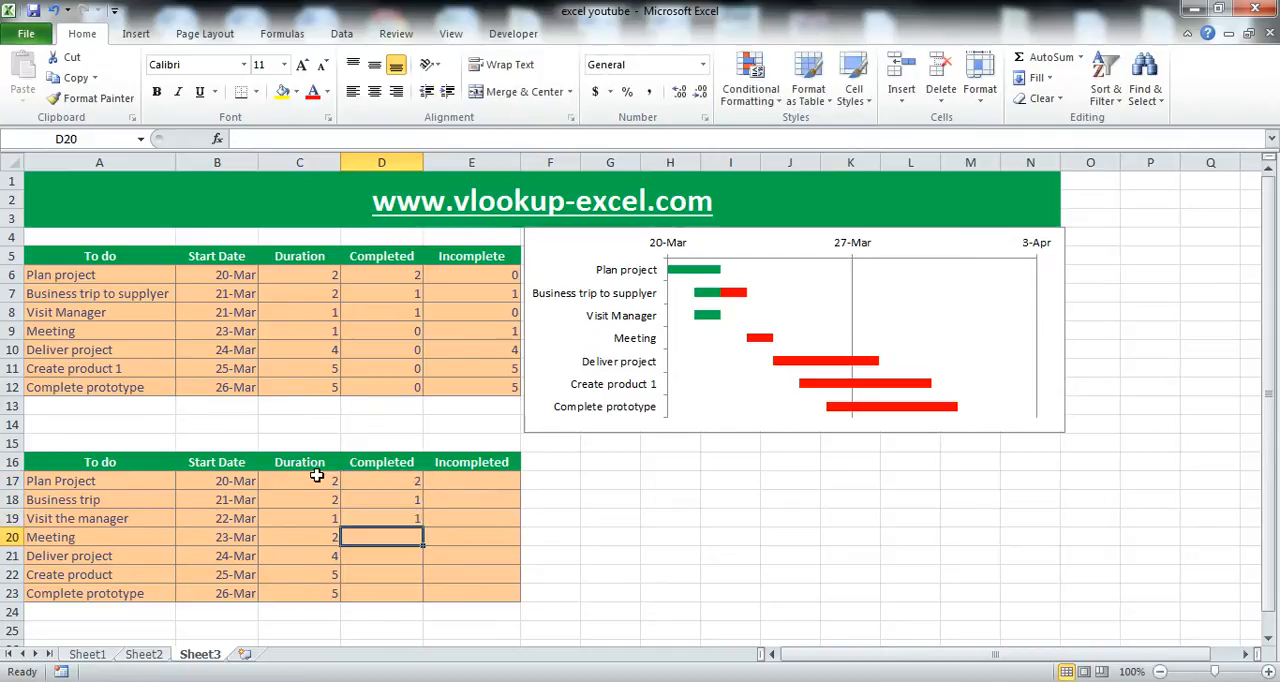
Enter 0 as the completed value for the remaining four tasks in D20 to D23.
type("0")
key("Return")
type("0")
key("Return")
type("0")
key("Return")
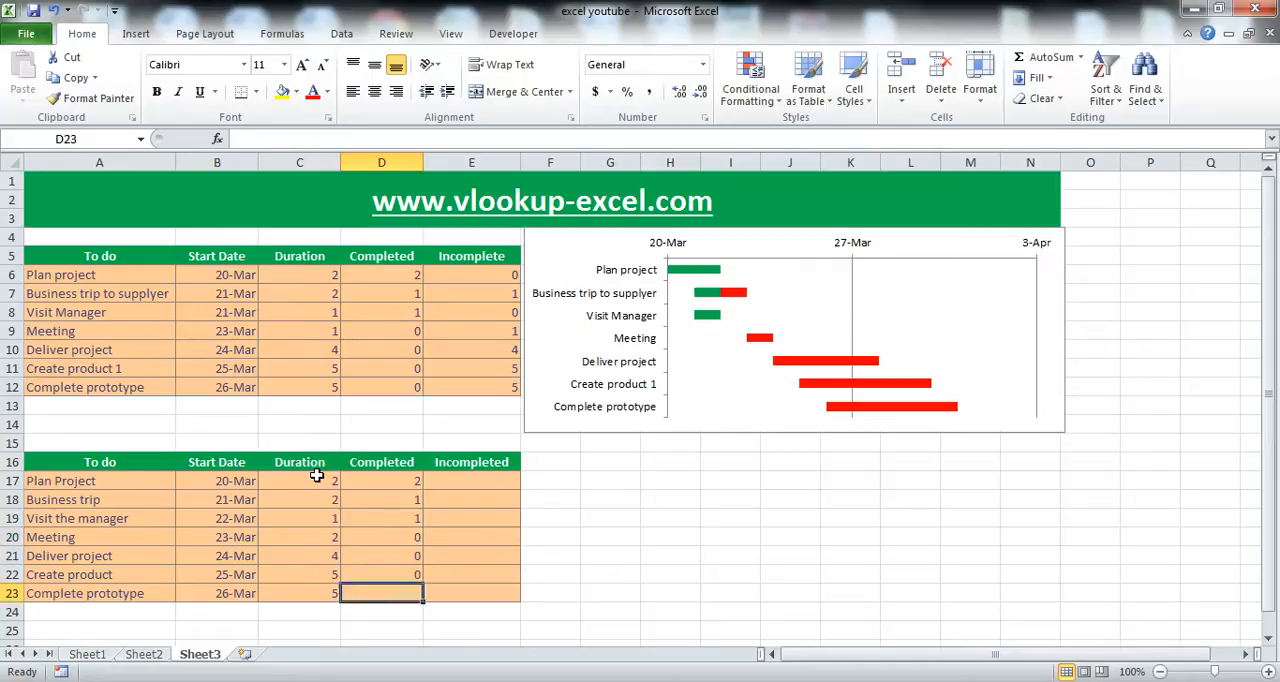
type("0")
key("Return")
key("Right")
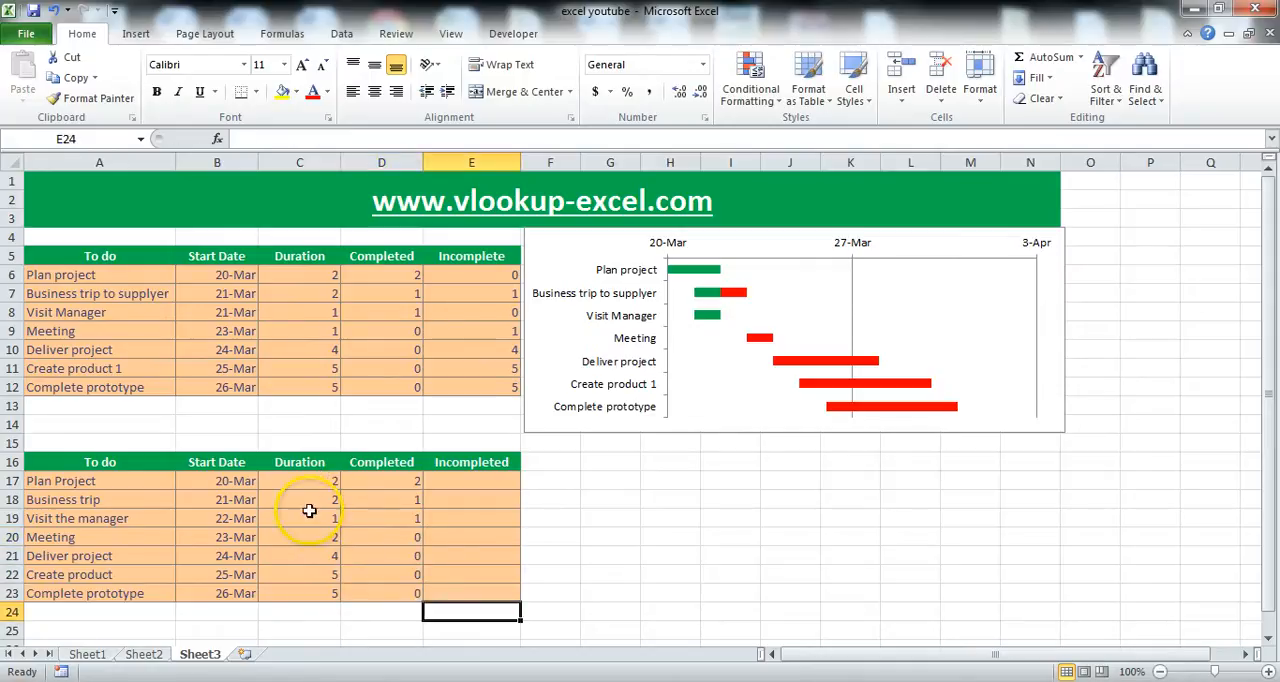
Calculate the incomplete days for Plan Project in E17 with the formula =C17-D17.
left_click(490, 482)
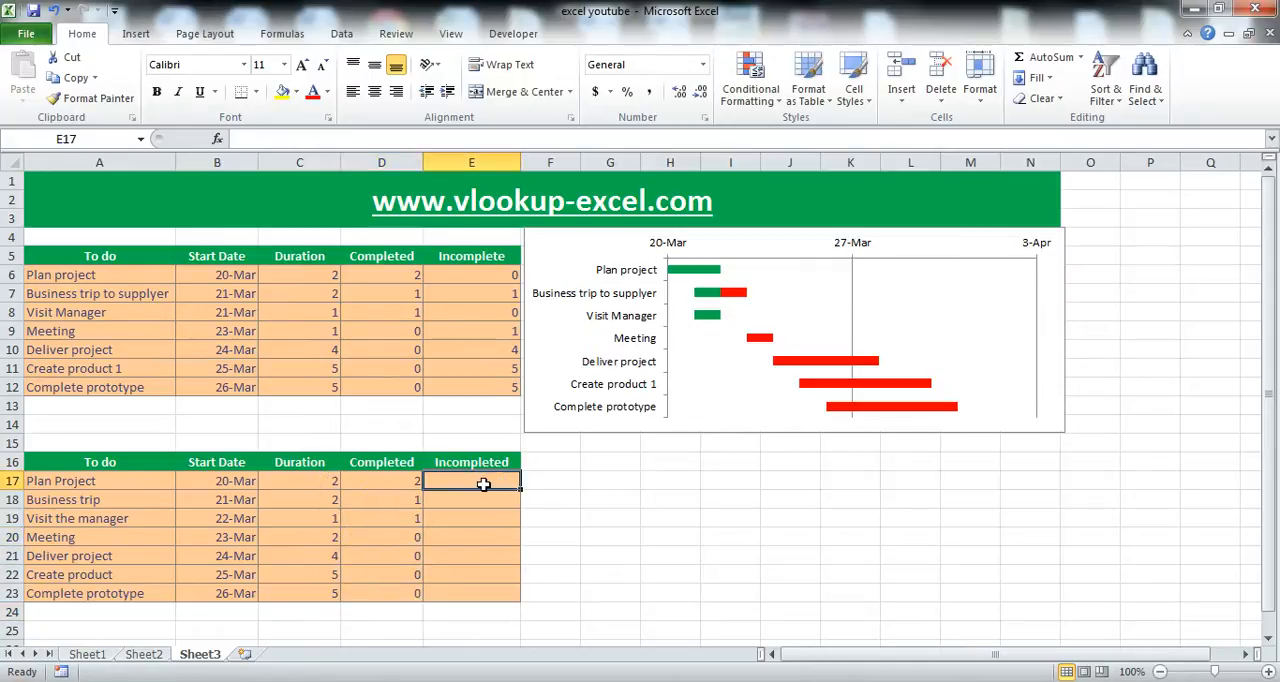
type("=")
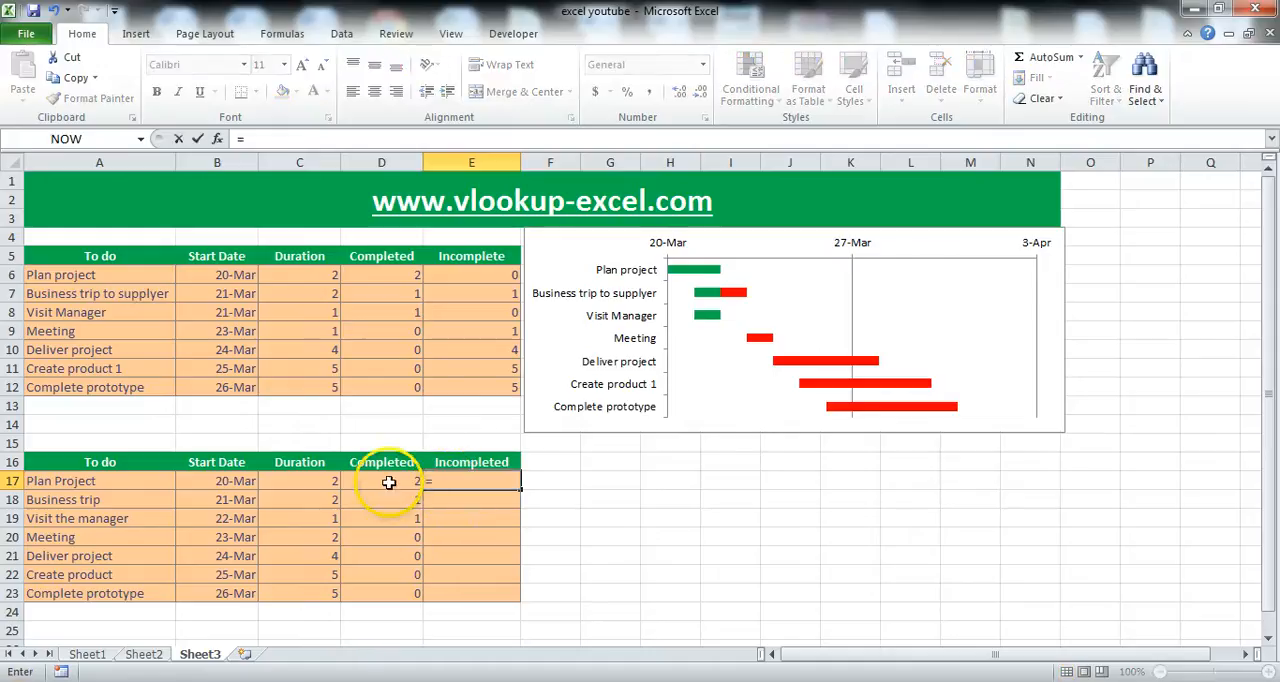
left_click(293, 481)
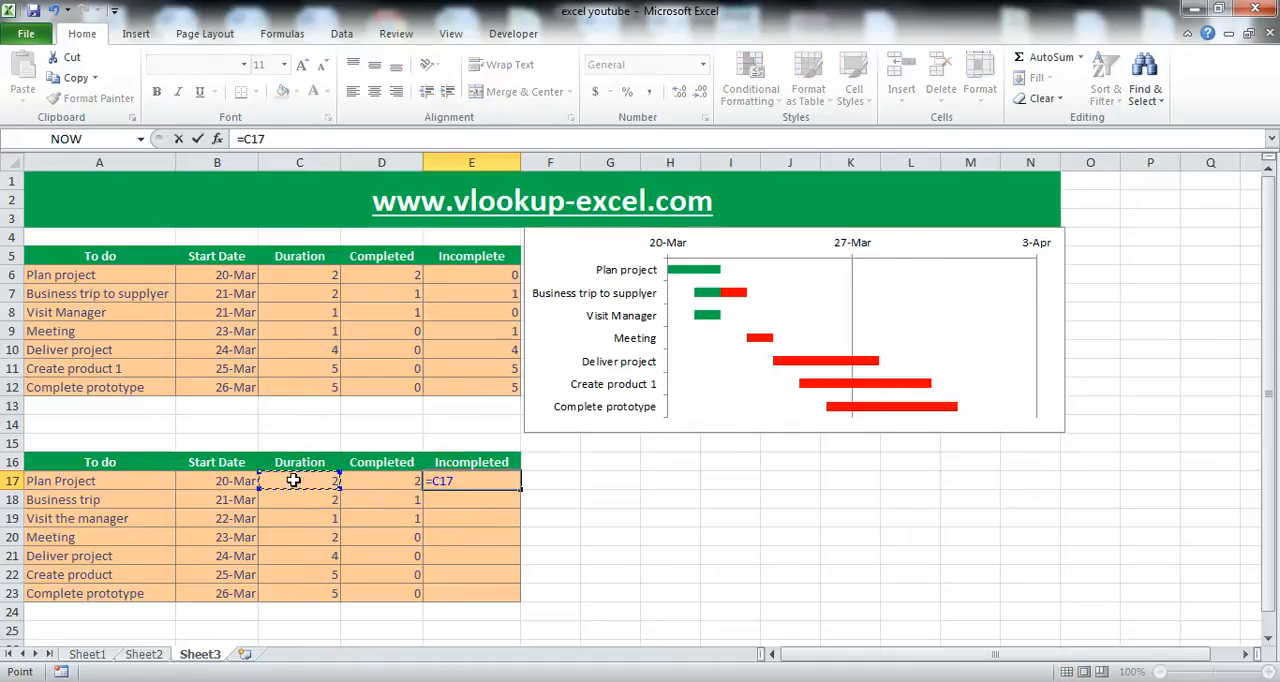
type("-")
left_click(370, 481)
key("Return")
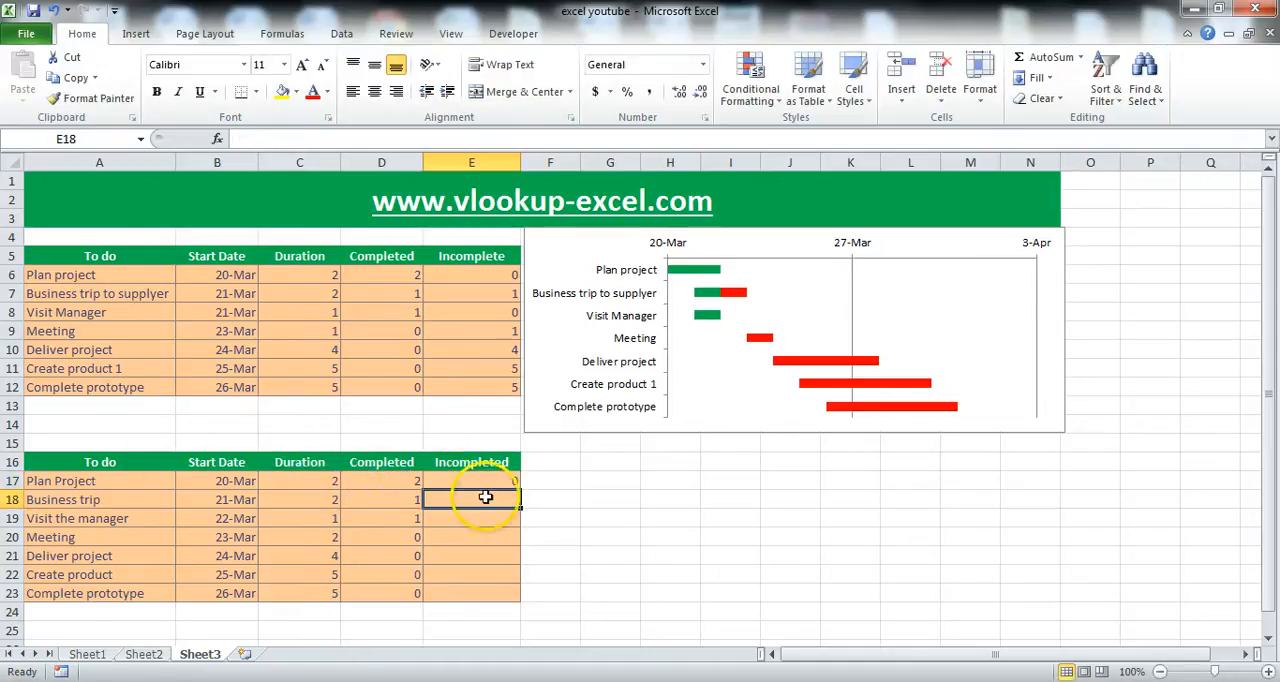
Fill the E17 formula down to E23 and check the copied formula in E18.
left_click(479, 486)
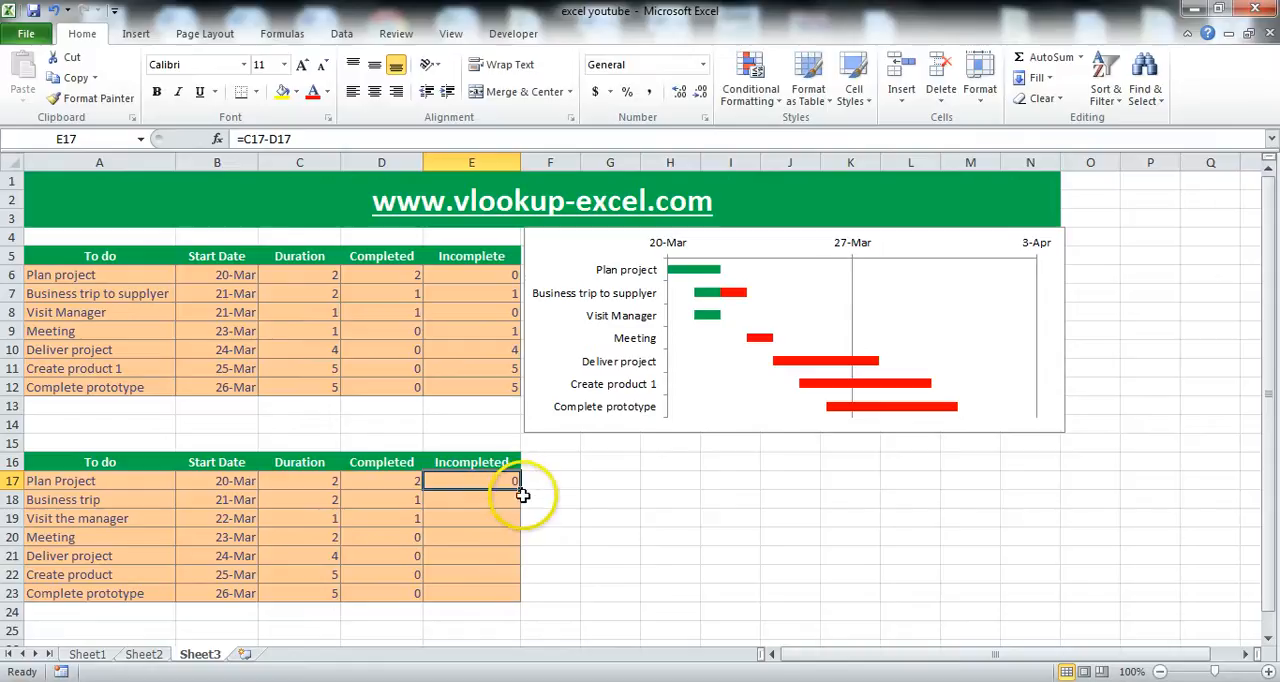
left_click_drag(522, 495, 520, 600)
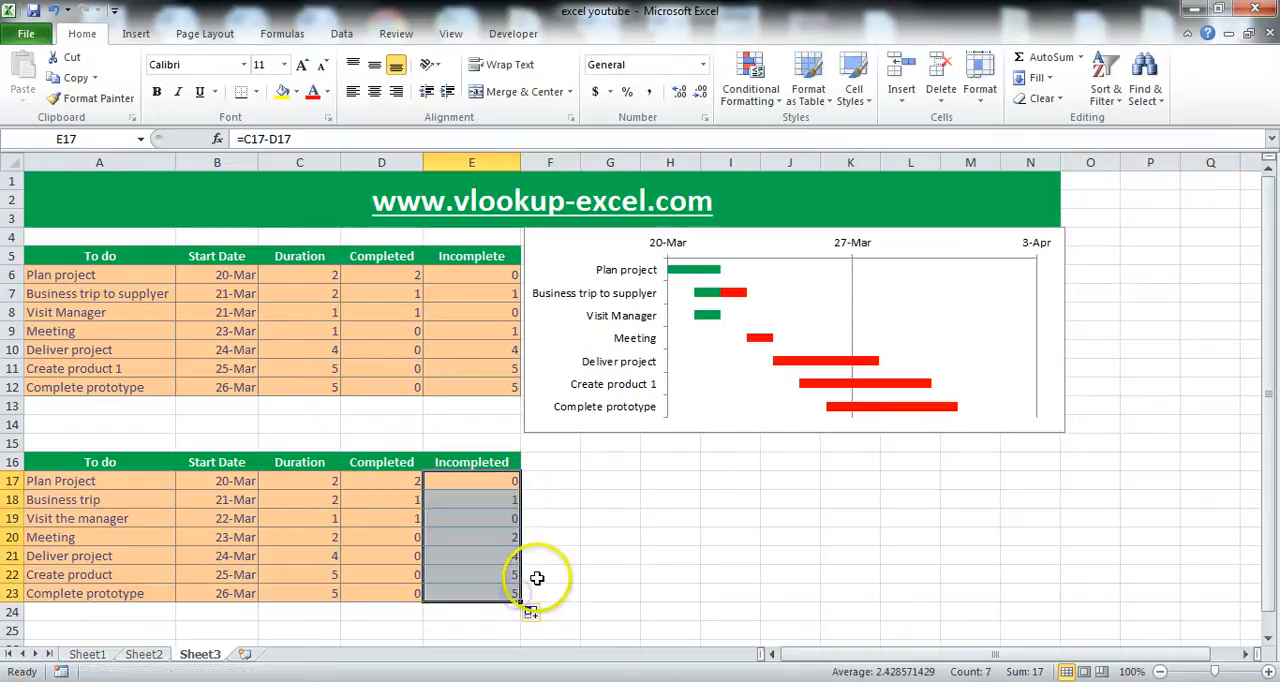
left_click(320, 504)
left_click(480, 502)
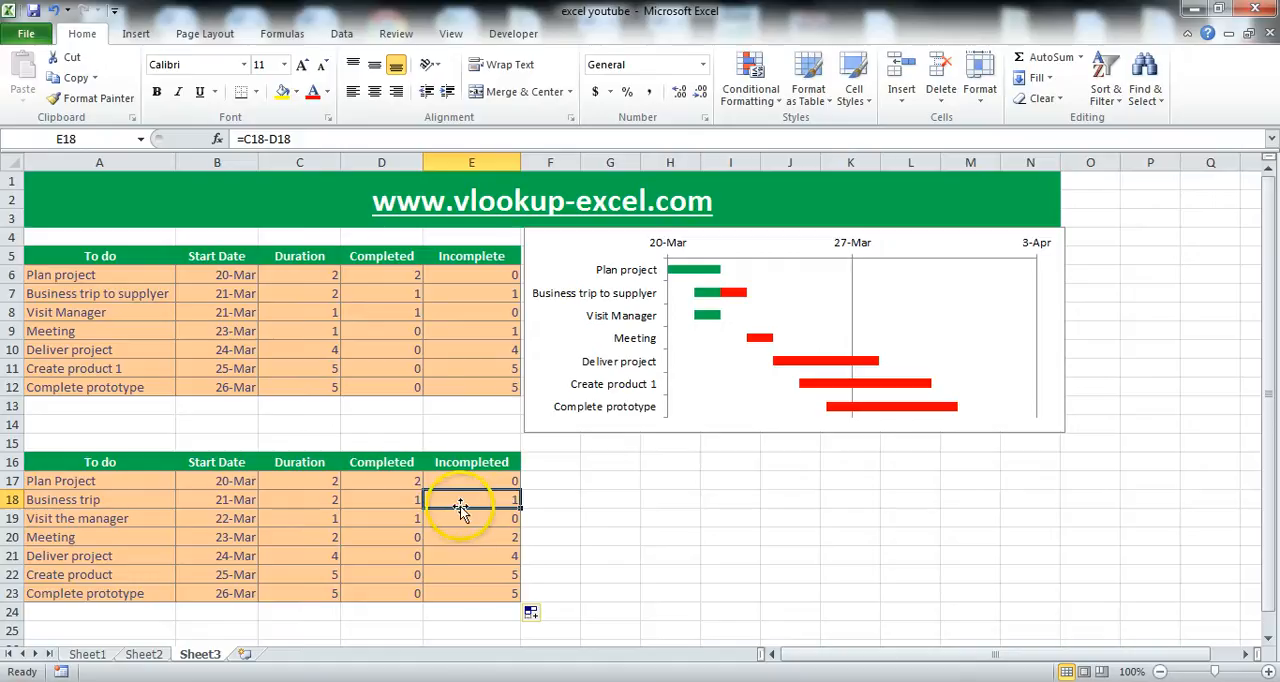
Insert a 2-D stacked bar chart from cell F16 beside the new table, shrink it and place it below the example chart.
left_click(572, 462)
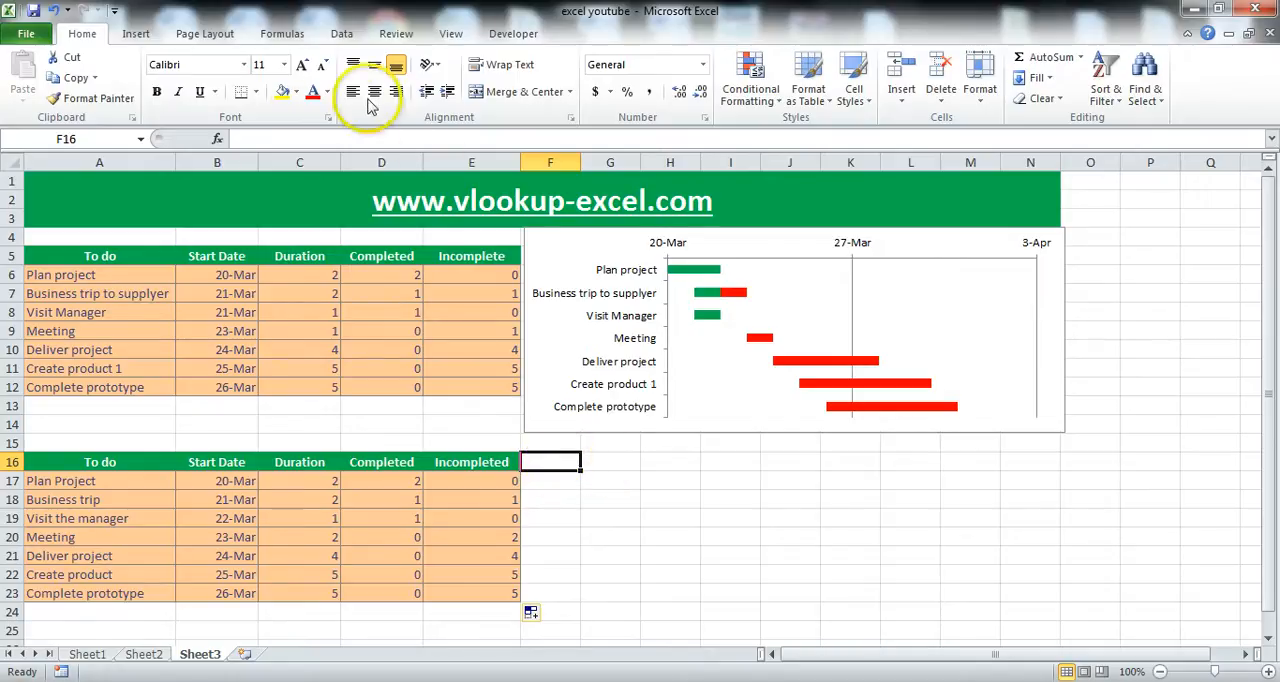
left_click(137, 36)
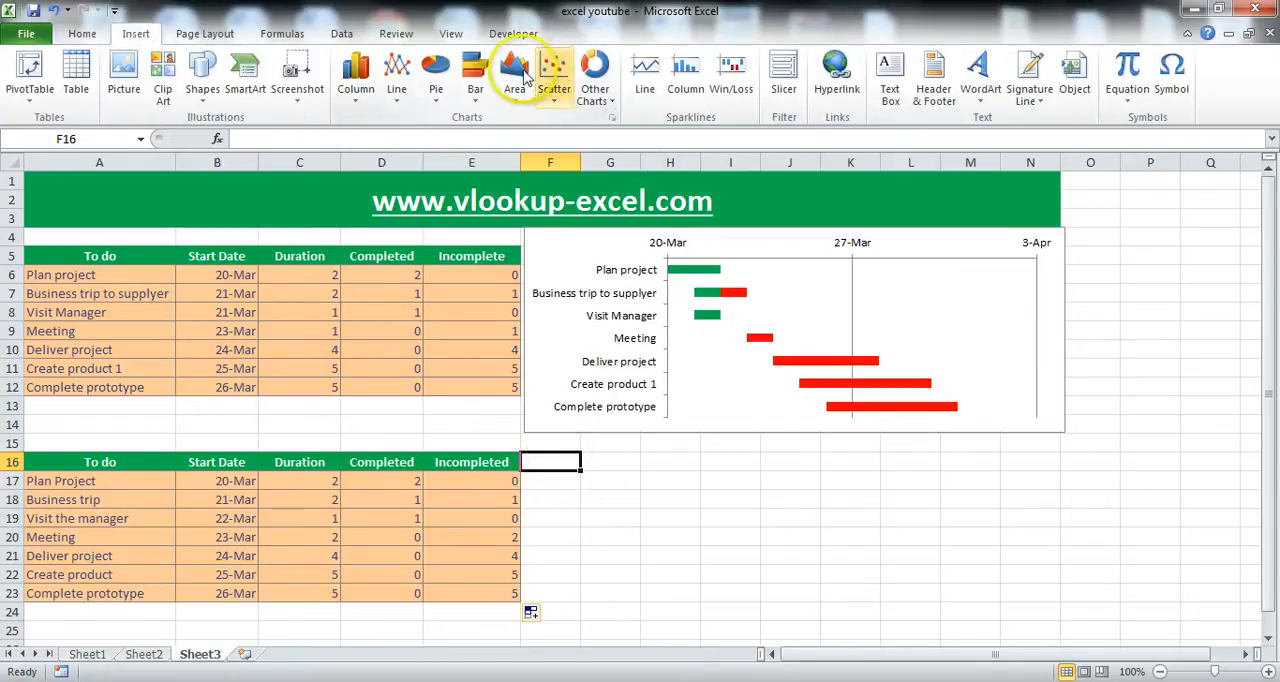
left_click(476, 70)
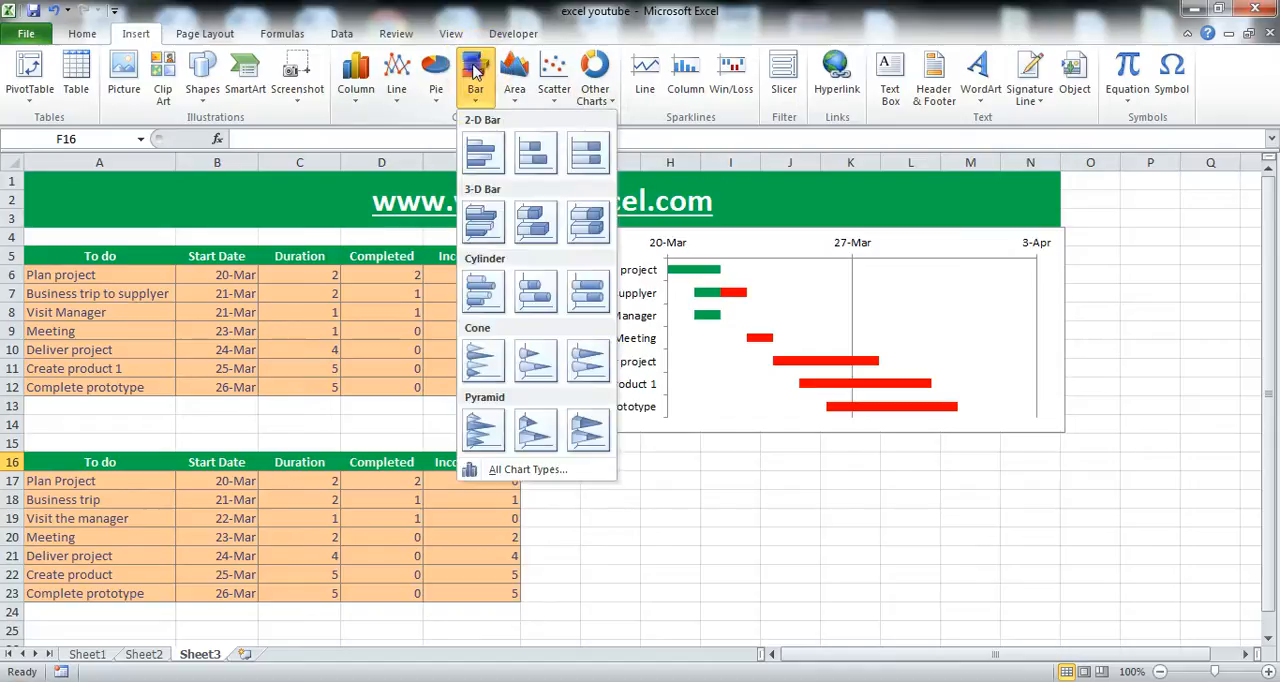
left_click(533, 152)
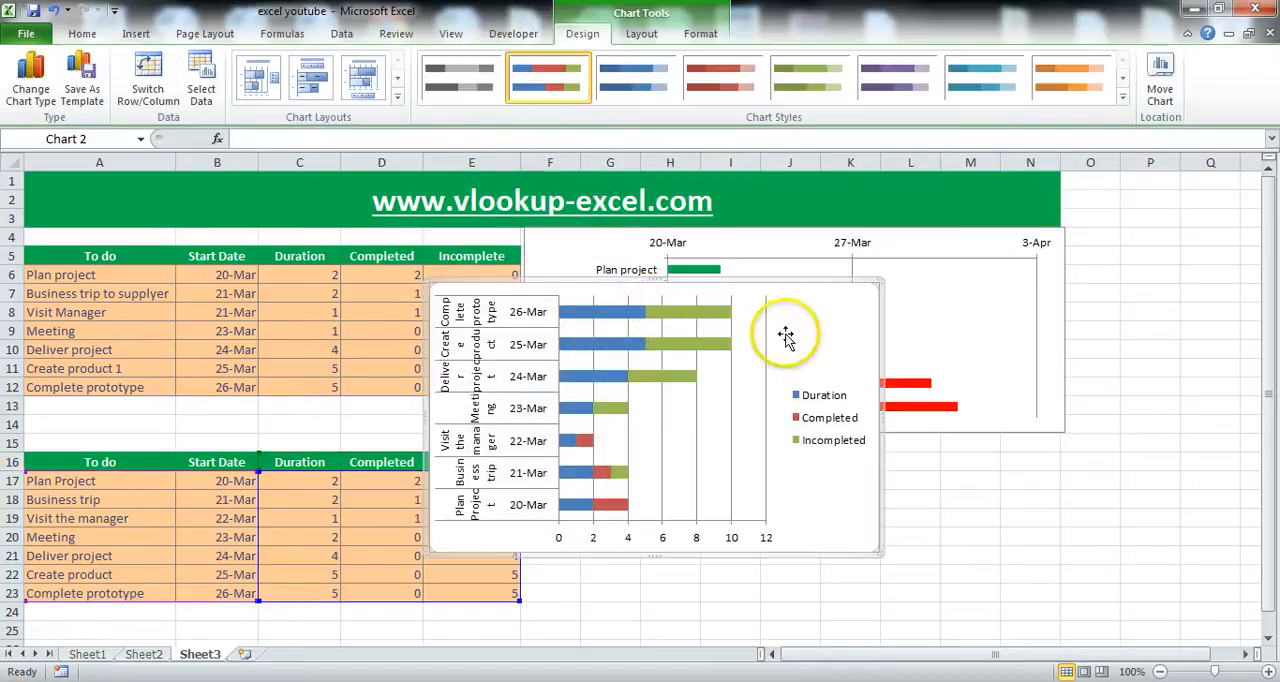
left_click_drag(789, 334, 906, 408)
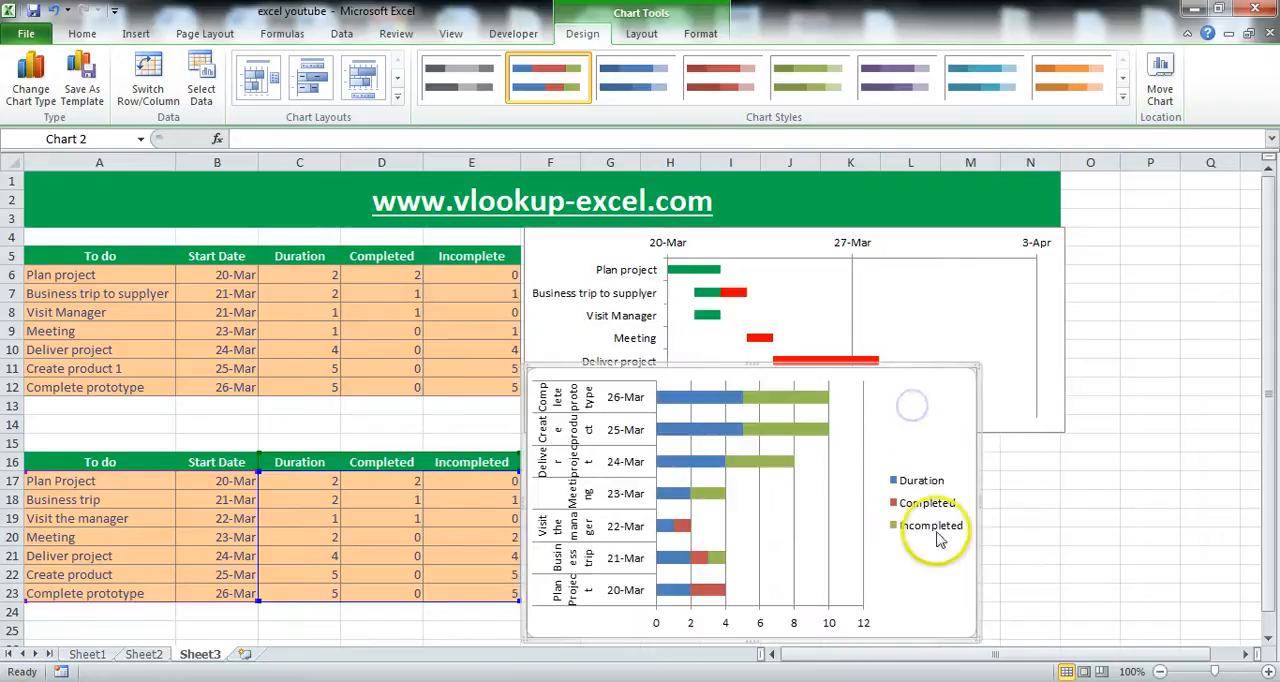
left_click_drag(975, 634, 990, 552)
left_click_drag(938, 392, 951, 466)
left_click(960, 511)
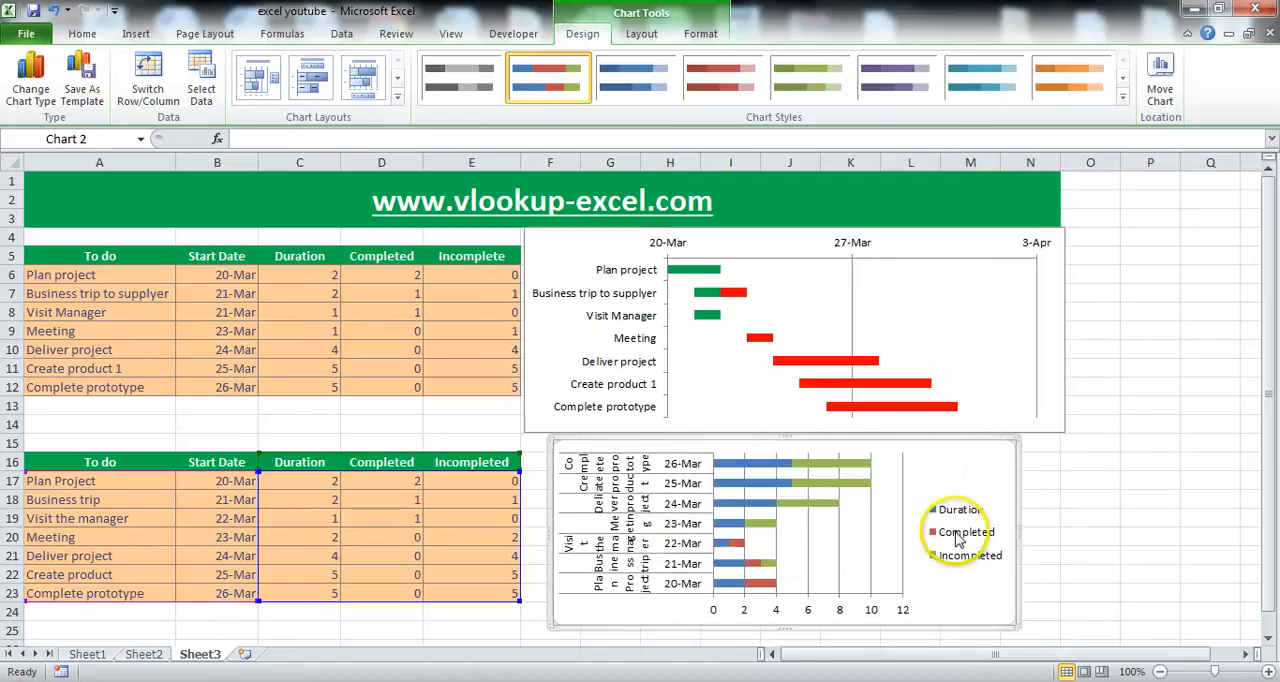
Clear the new chart's task axis labels, Duration and Incompleted series and legend, and delete the whole chart.
left_click(682, 494)
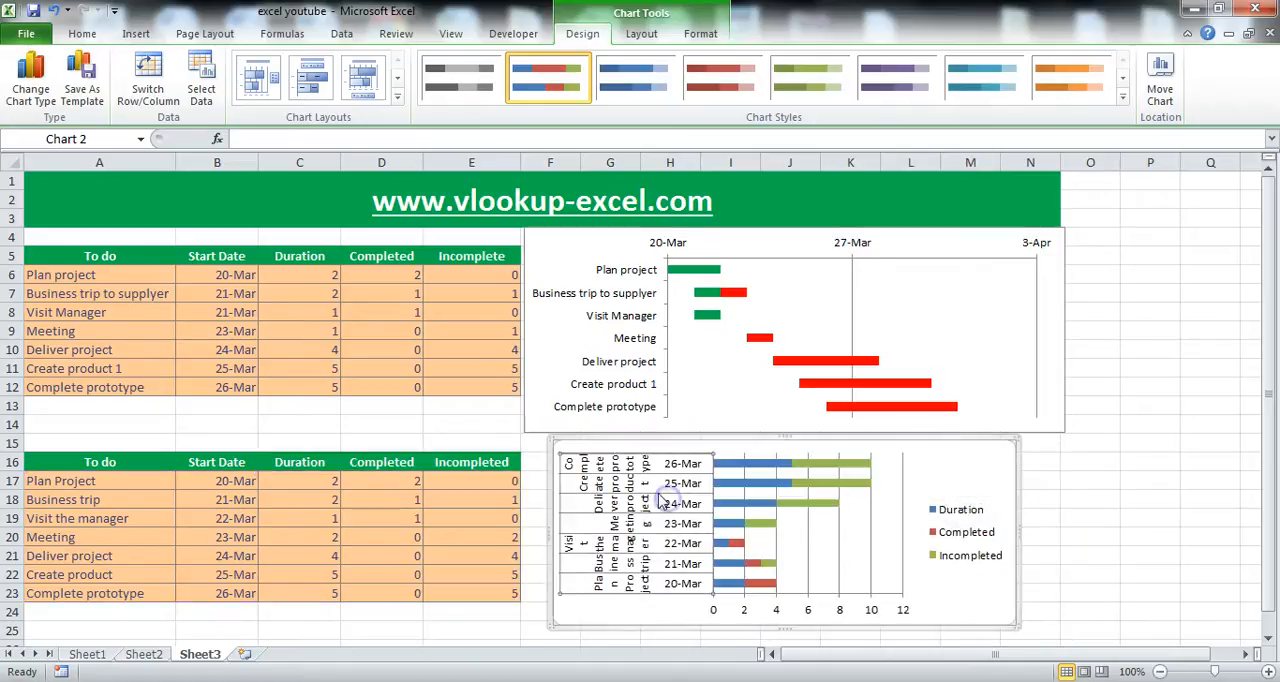
key("Delete")
left_click(688, 486)
key("Delete")
left_click(745, 502)
key("Delete")
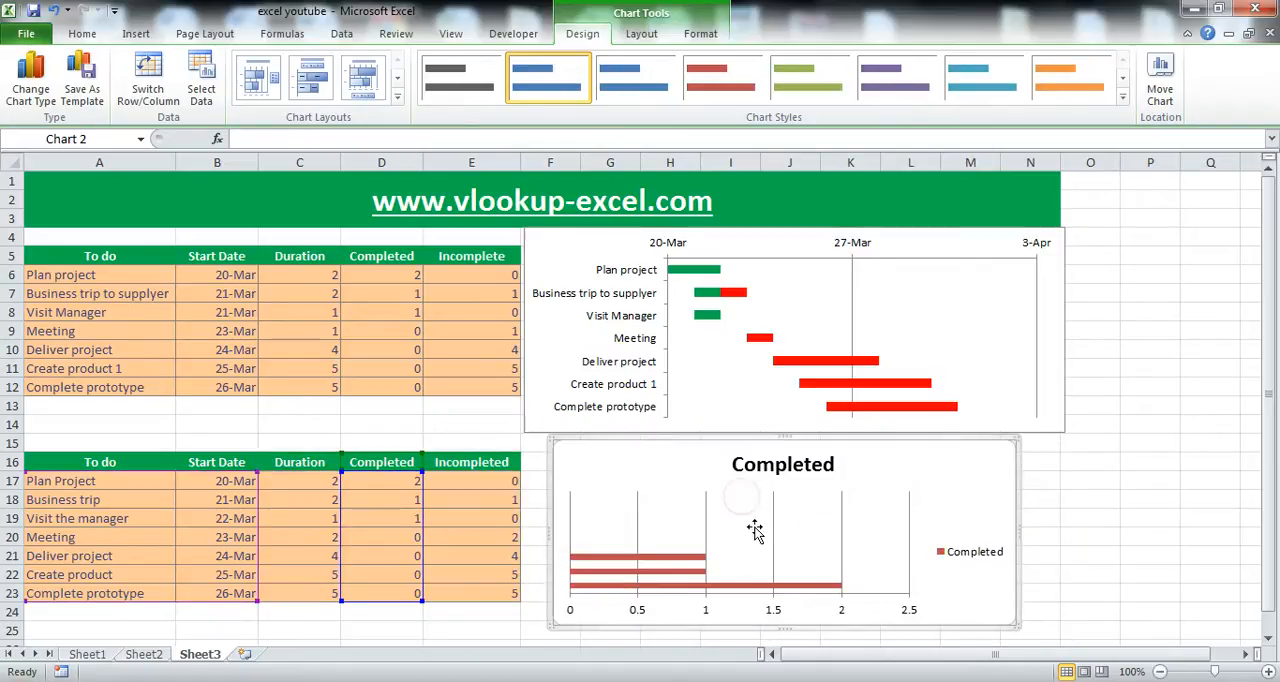
left_click(757, 537)
left_click(955, 551)
key("Delete")
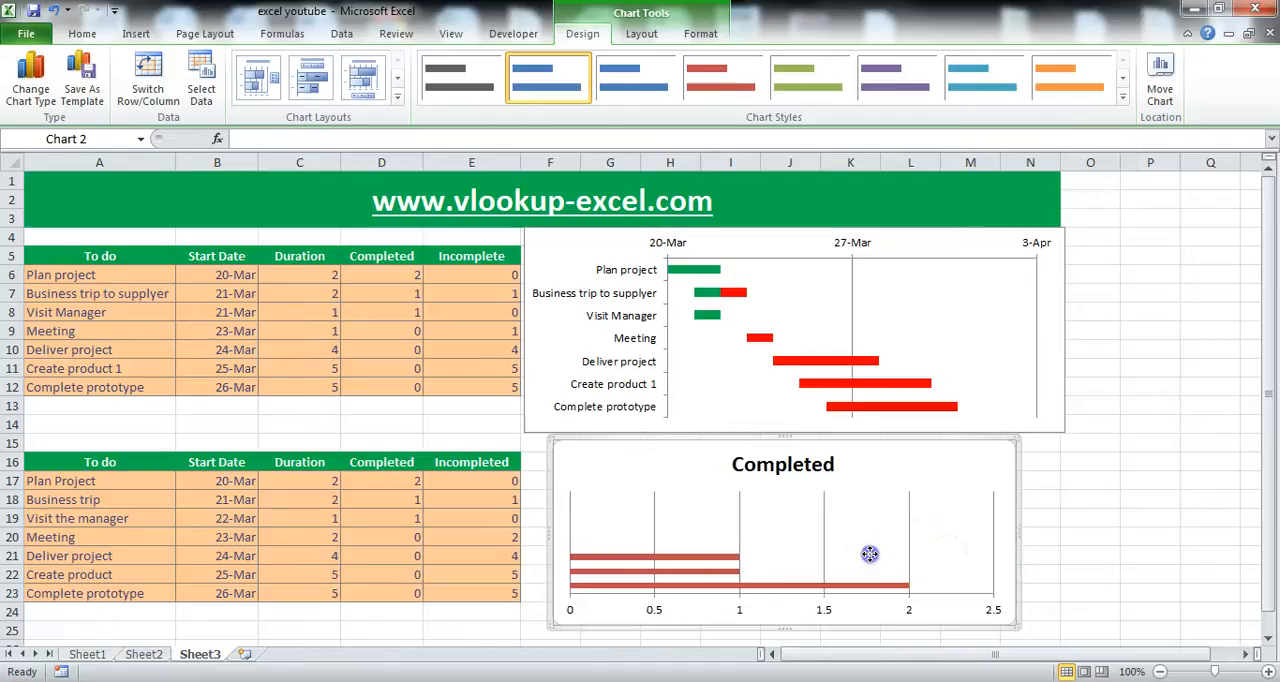
left_click(782, 491)
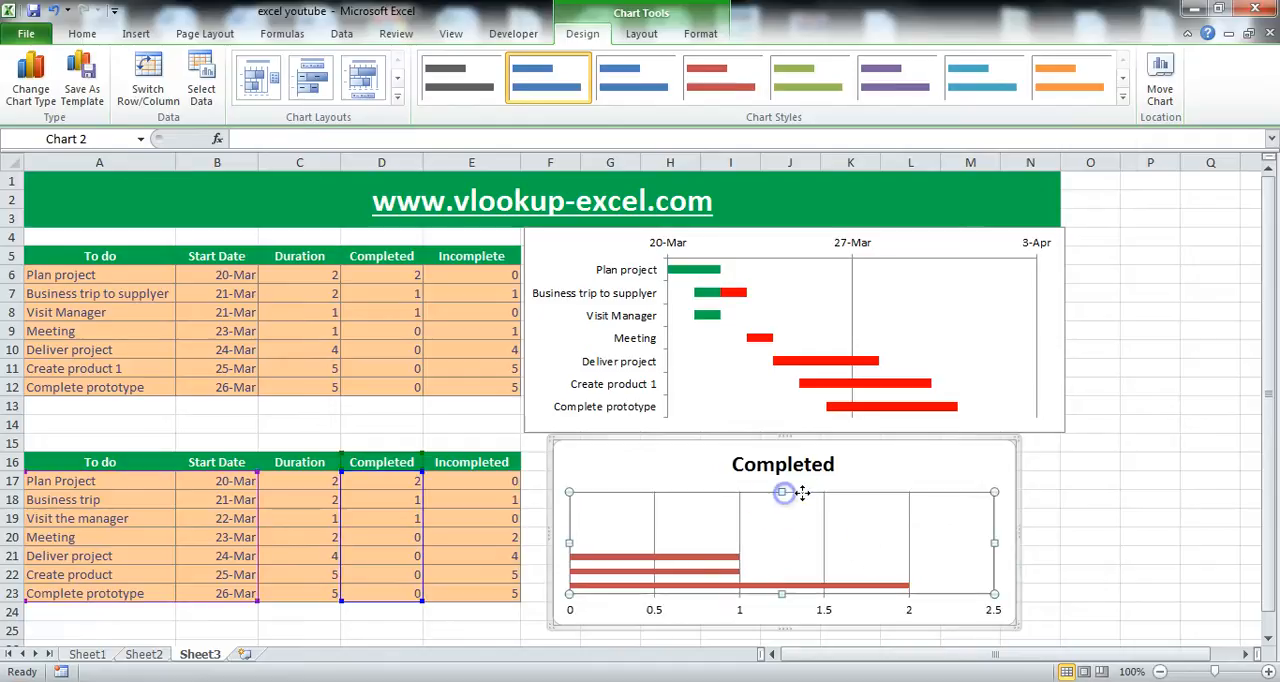
left_click_drag(803, 497, 775, 466)
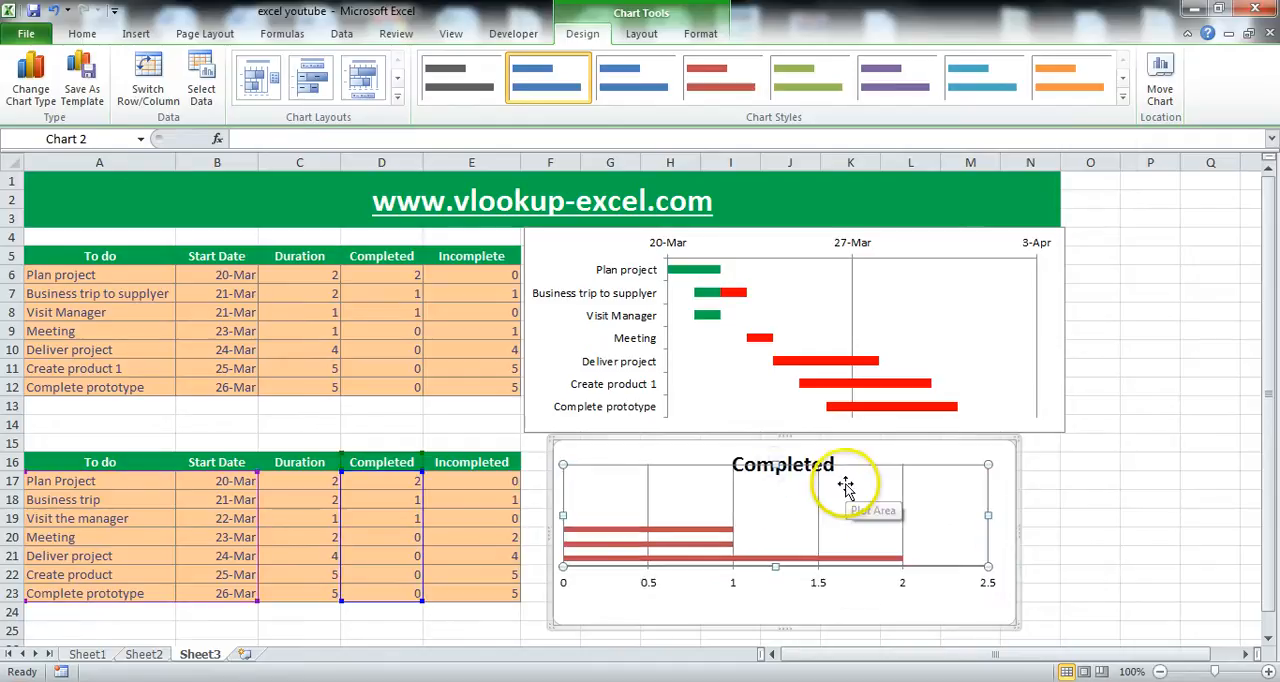
key("Delete")
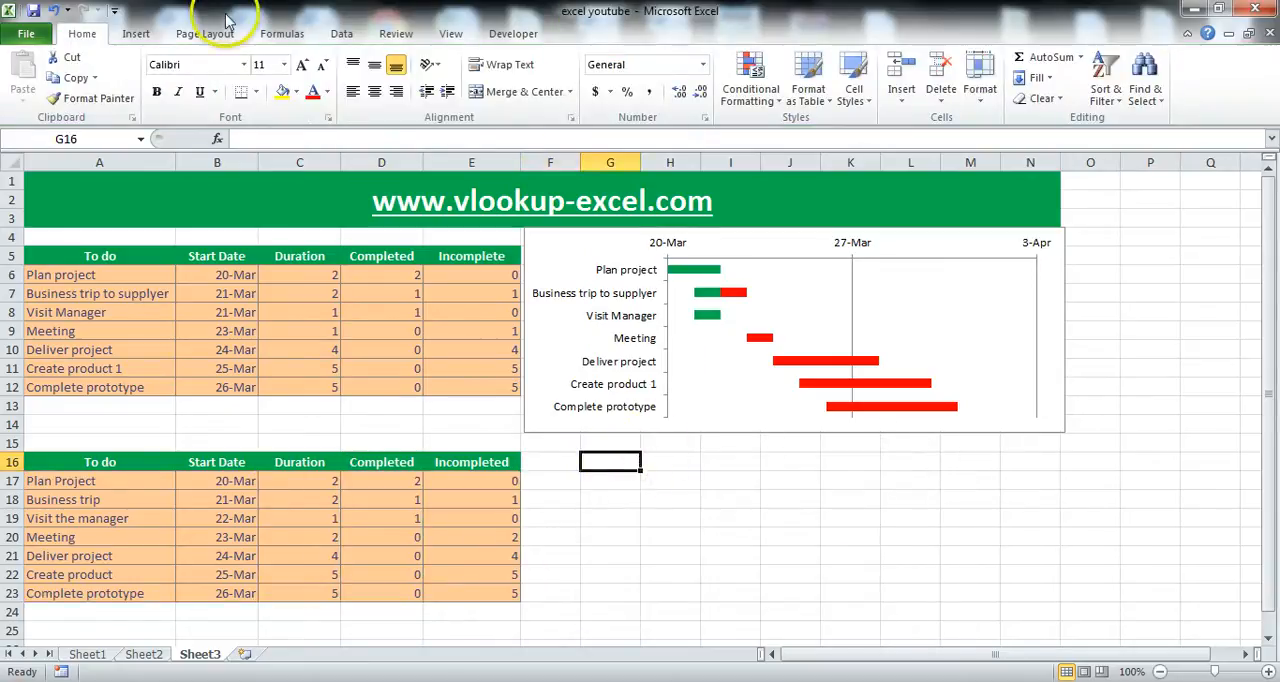
Insert an empty 2-D stacked bar chart from blank cell G16 and resize it to fit directly below the example Gantt chart.
left_click(556, 463)
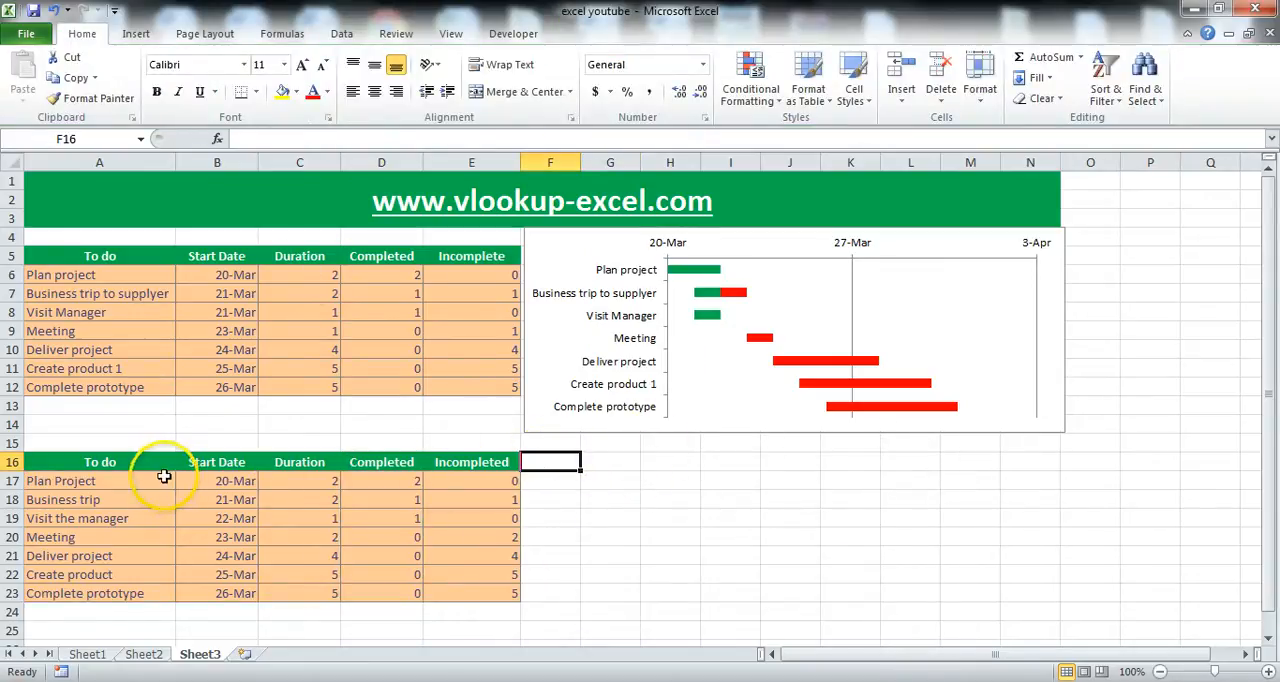
left_click_drag(216, 462, 453, 592)
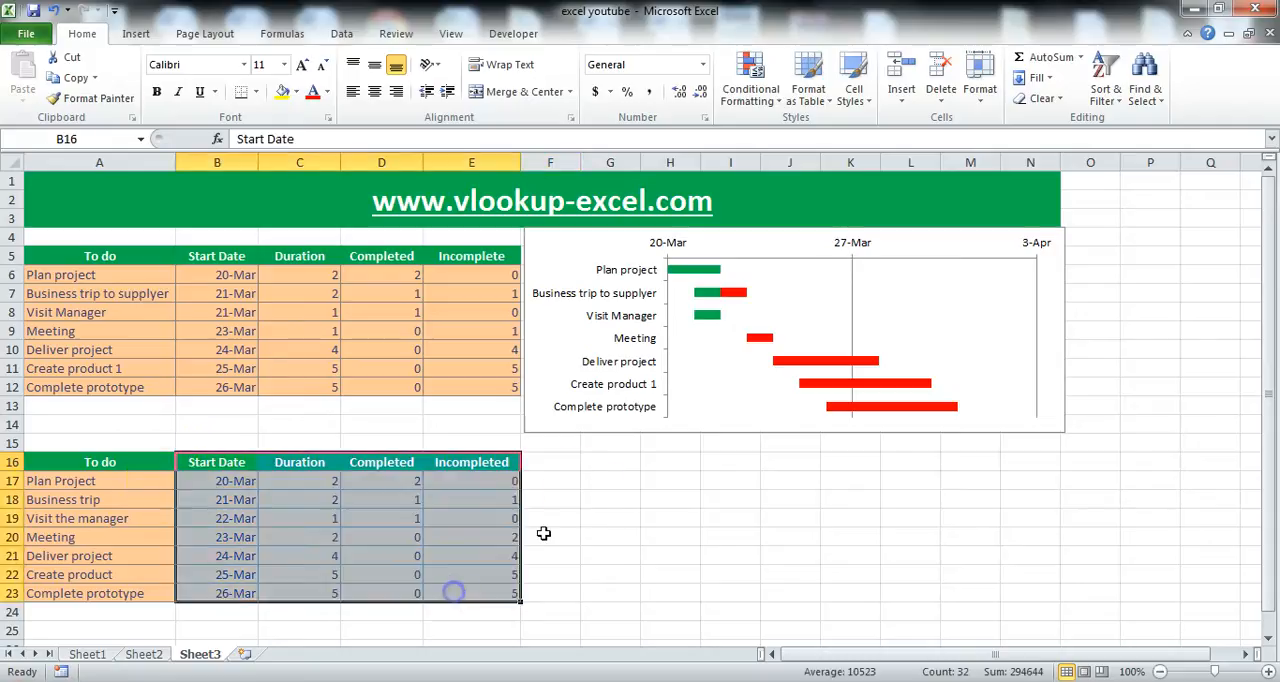
left_click(624, 461)
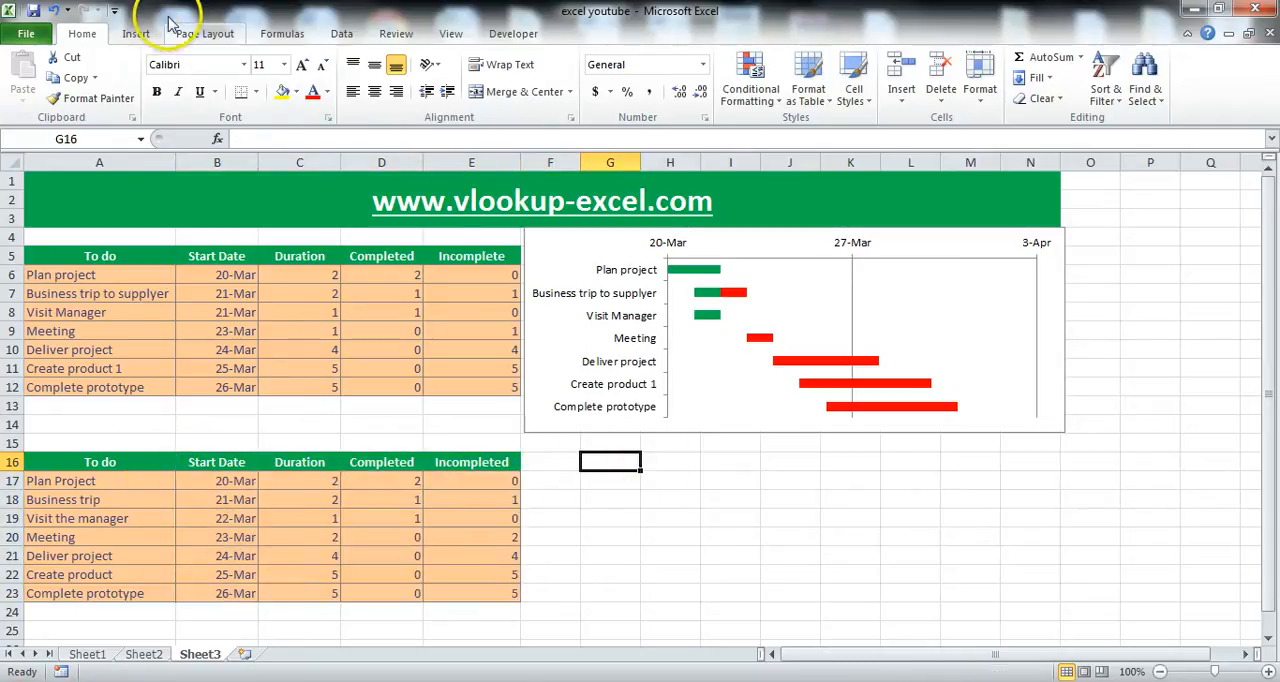
left_click(138, 34)
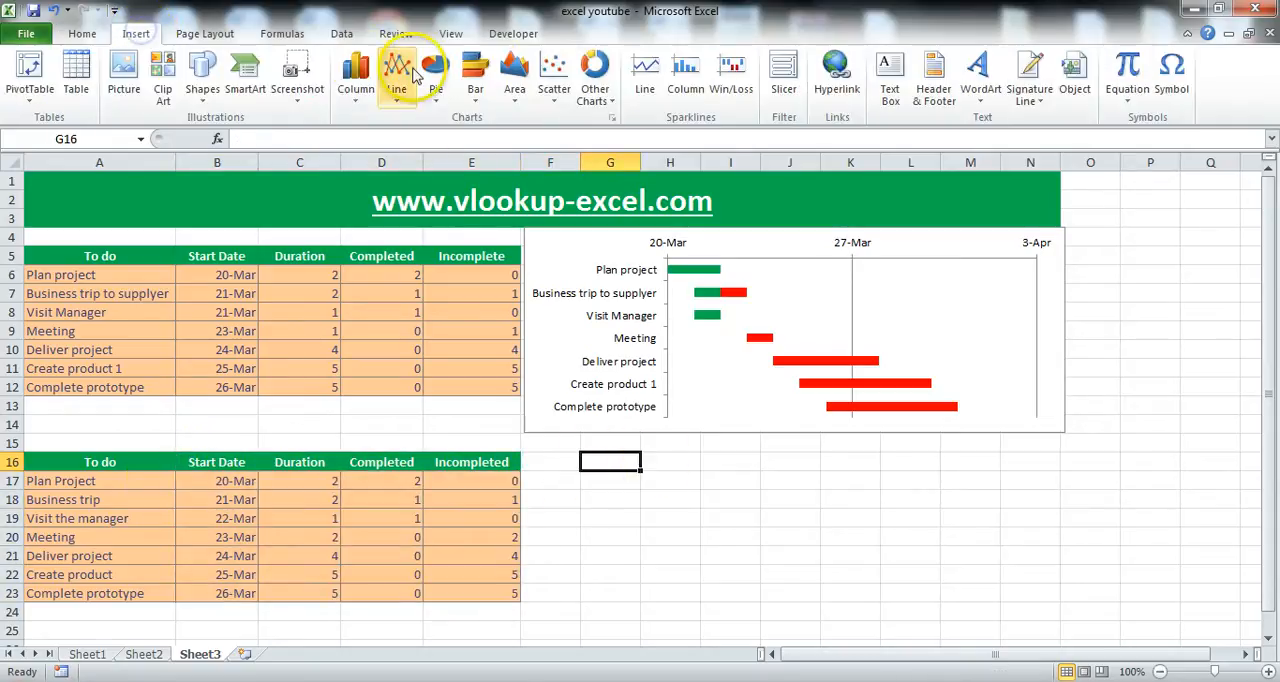
left_click(471, 63)
left_click(531, 150)
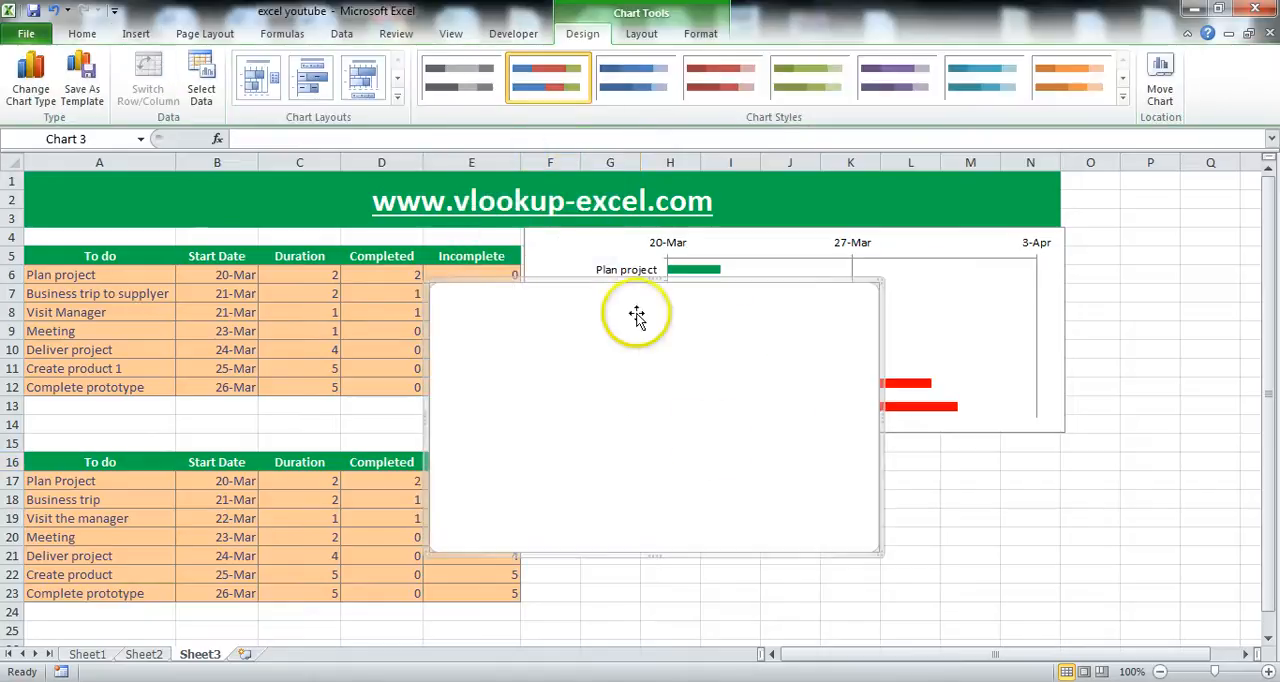
left_click_drag(878, 552, 978, 455)
left_click_drag(790, 411, 886, 571)
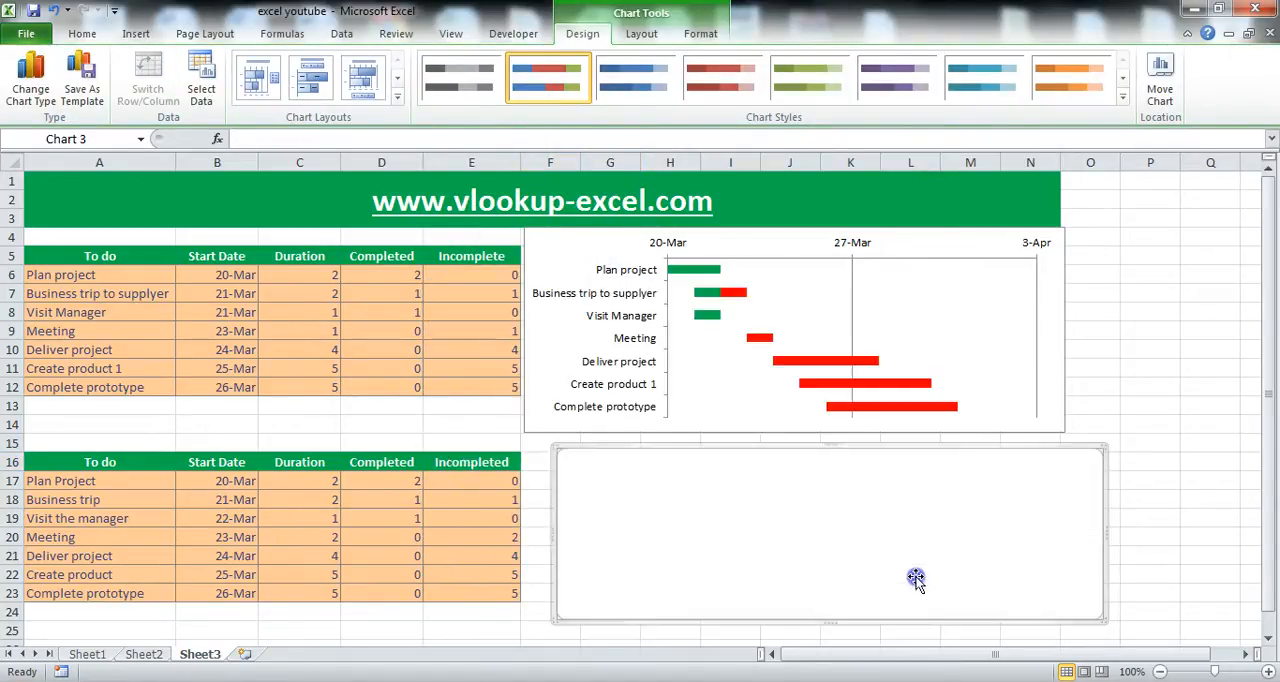
left_click(735, 541)
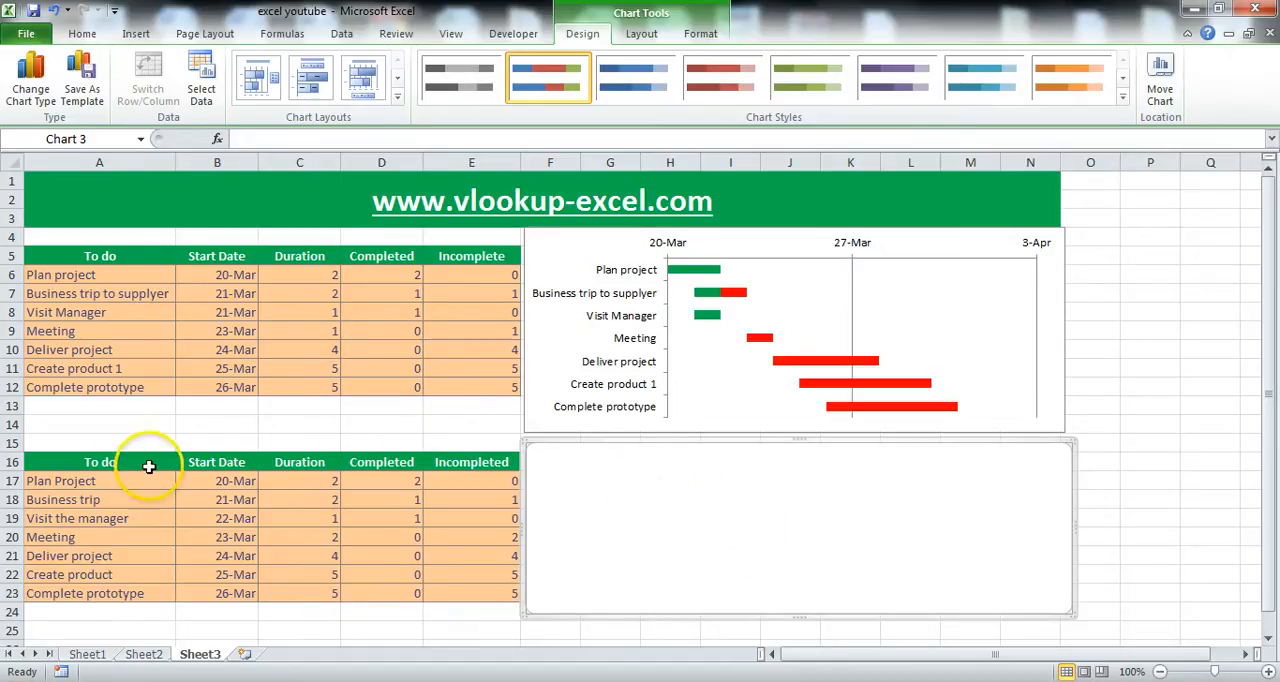
Add a data series to the empty chart with its name from B16 and start-date values from B17:B23.
left_click(201, 75)
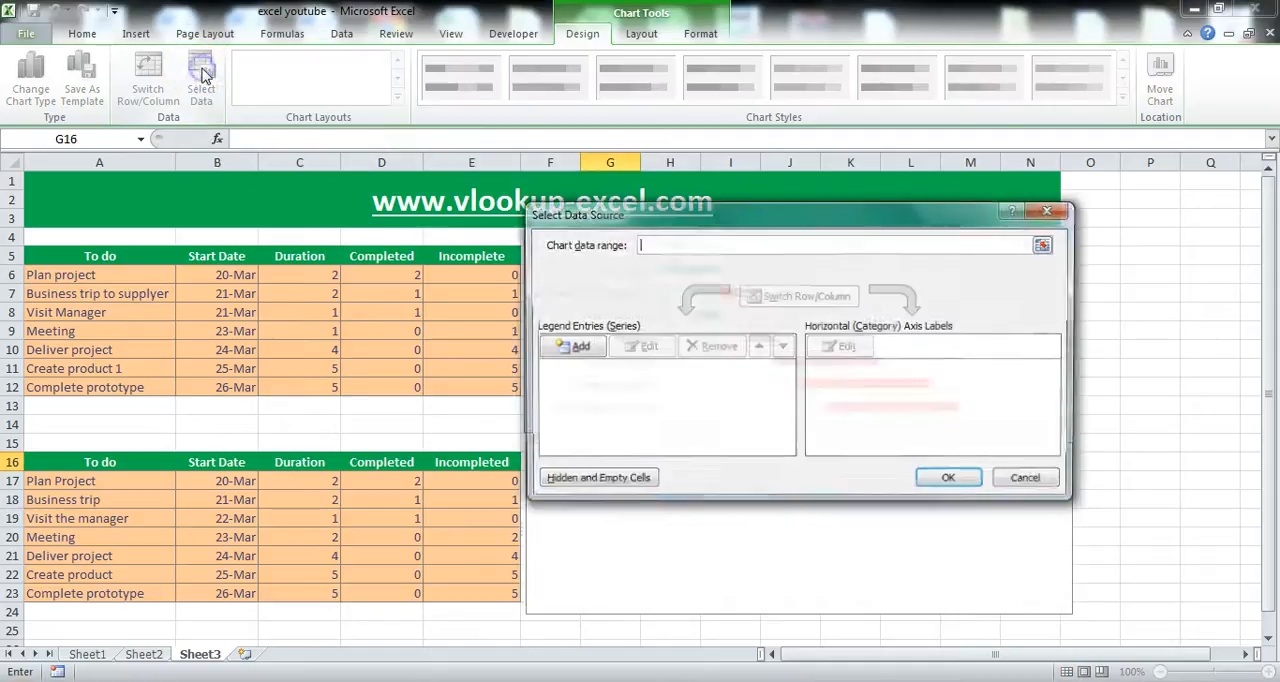
left_click_drag(787, 209, 786, 253)
left_click(594, 399)
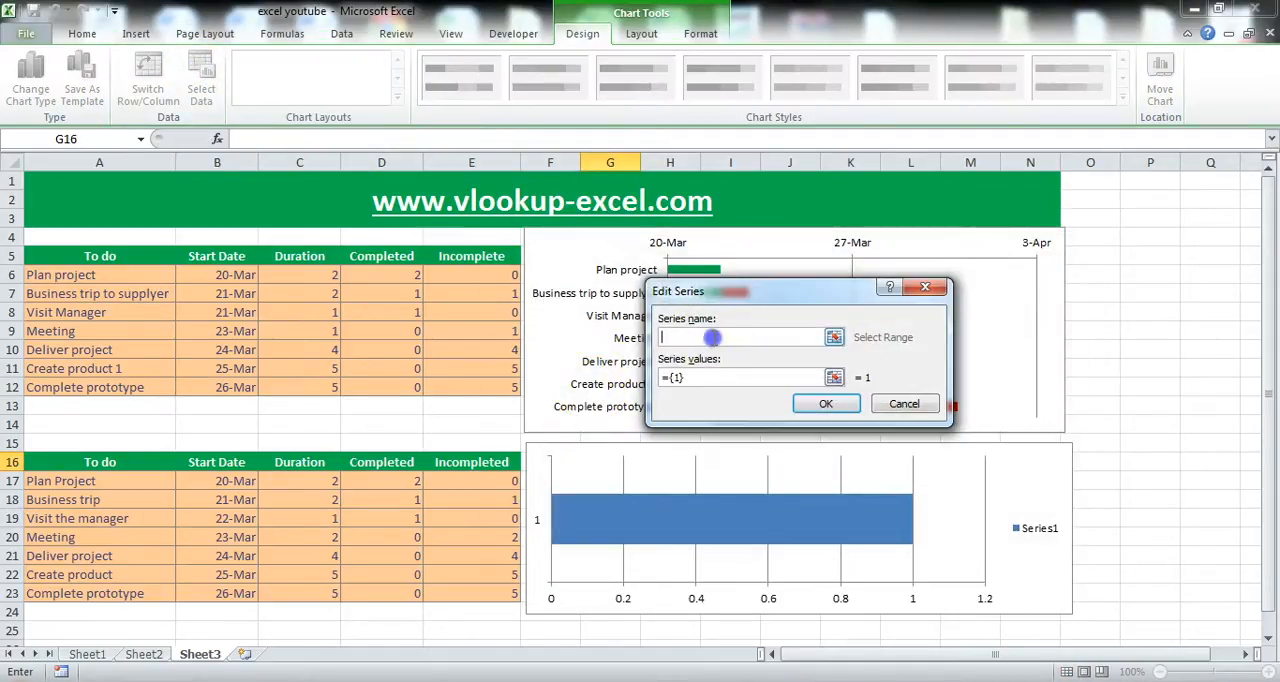
left_click(212, 463)
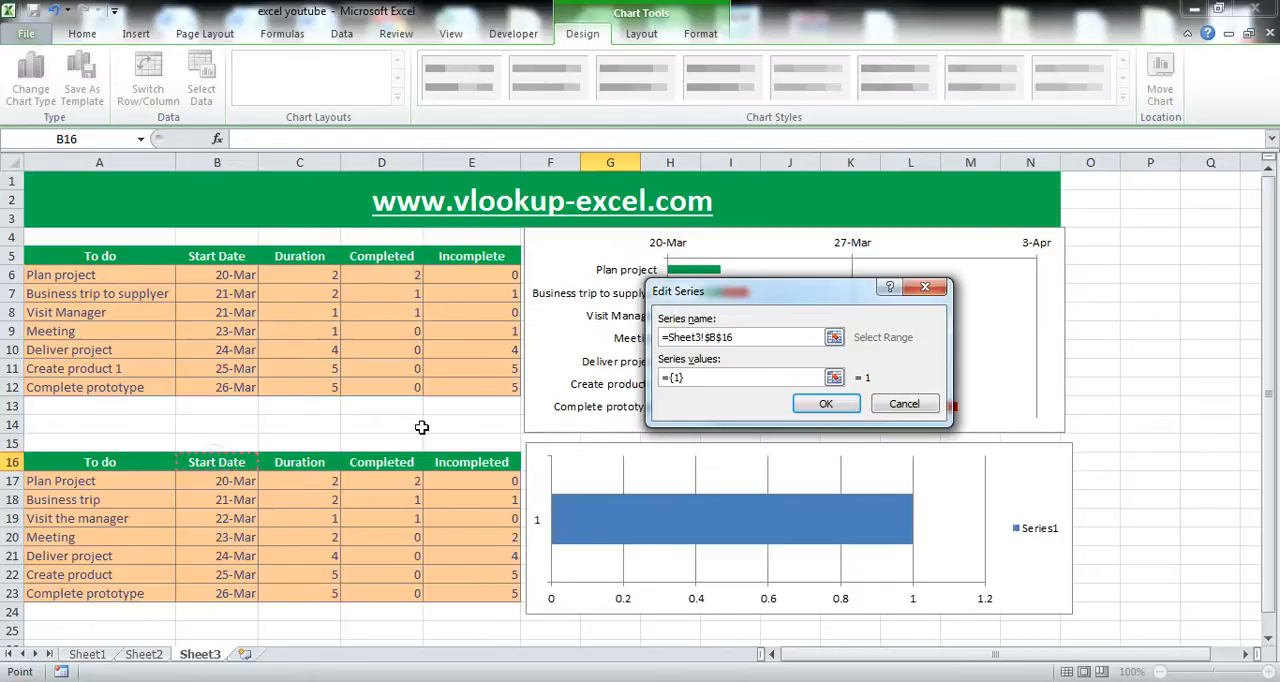
left_click_drag(696, 377, 648, 385)
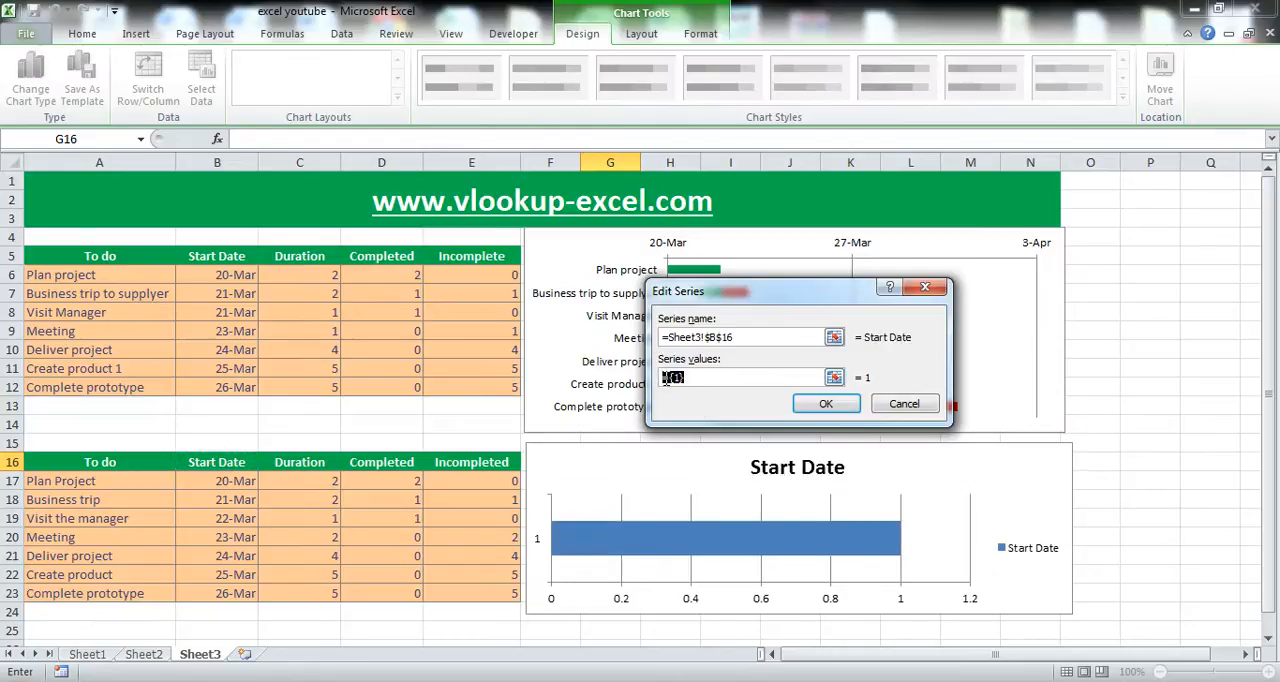
left_click_drag(205, 481, 215, 588)
left_click(825, 408)
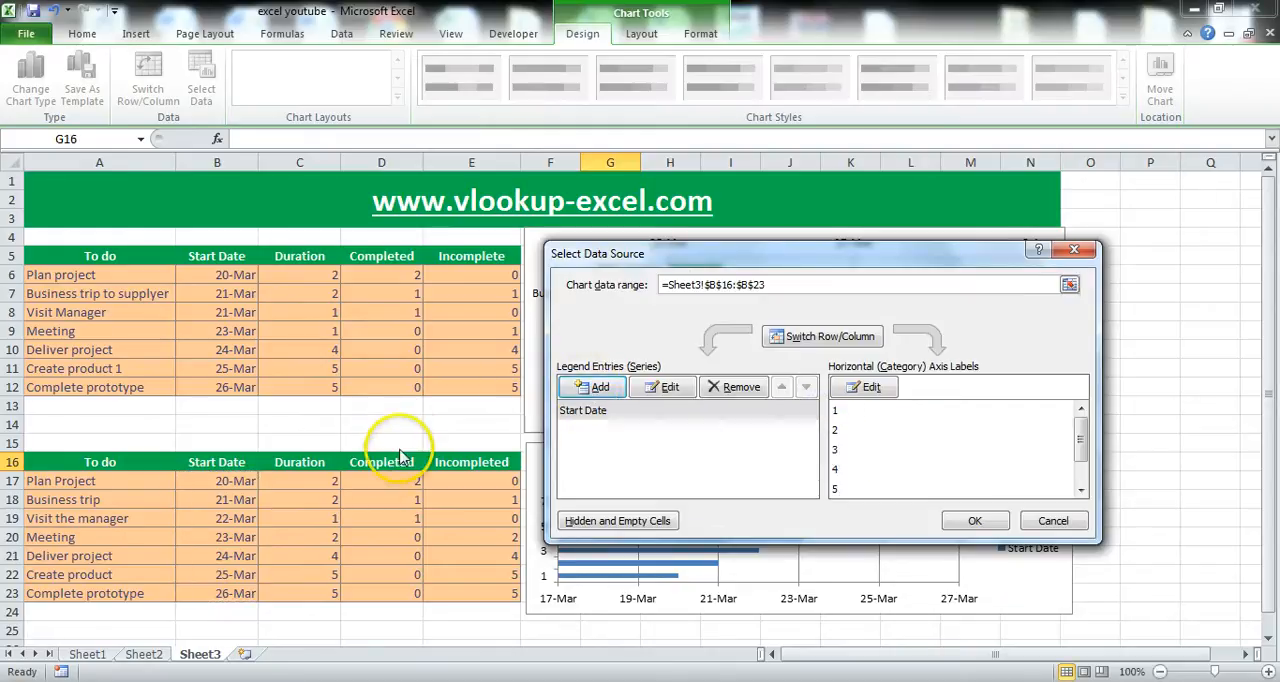
Add a second chart series named from D16 with the Completed values in D17:D23.
mouse_move(725, 252)
left_mouse_down()
mouse_move(737, 358)
mouse_move(723, 254)
left_mouse_up()
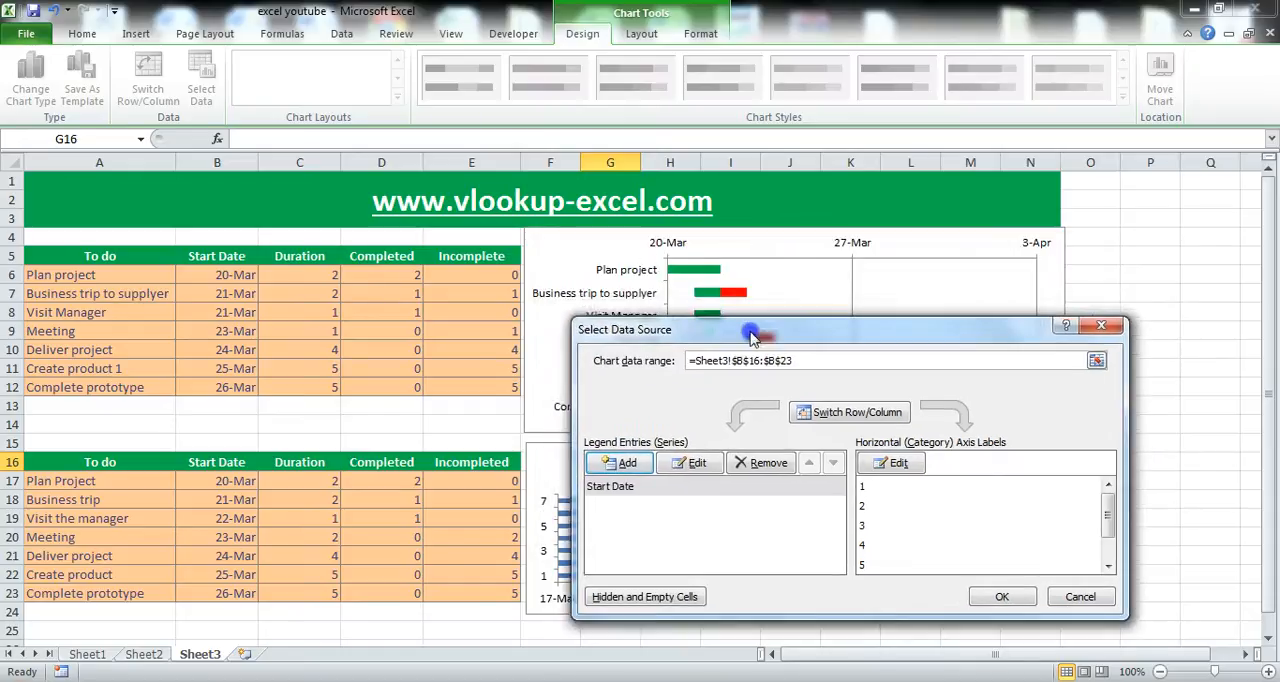
left_click(676, 392)
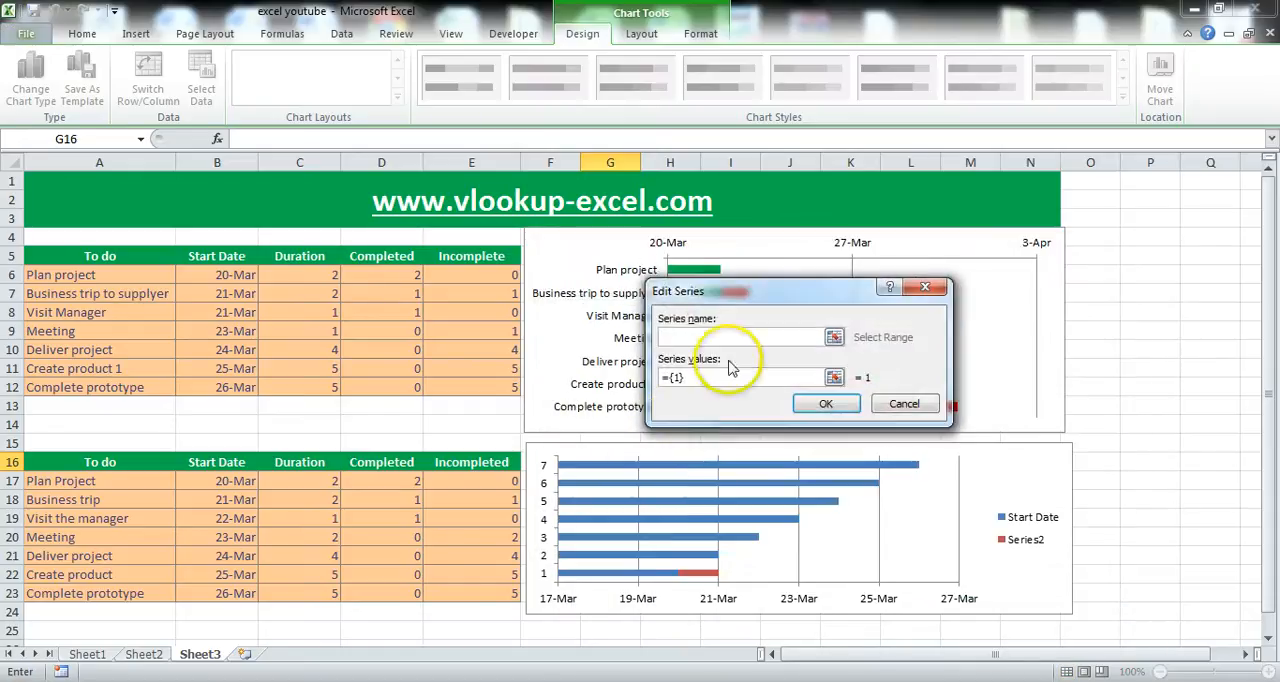
left_click(383, 464)
left_click(740, 378)
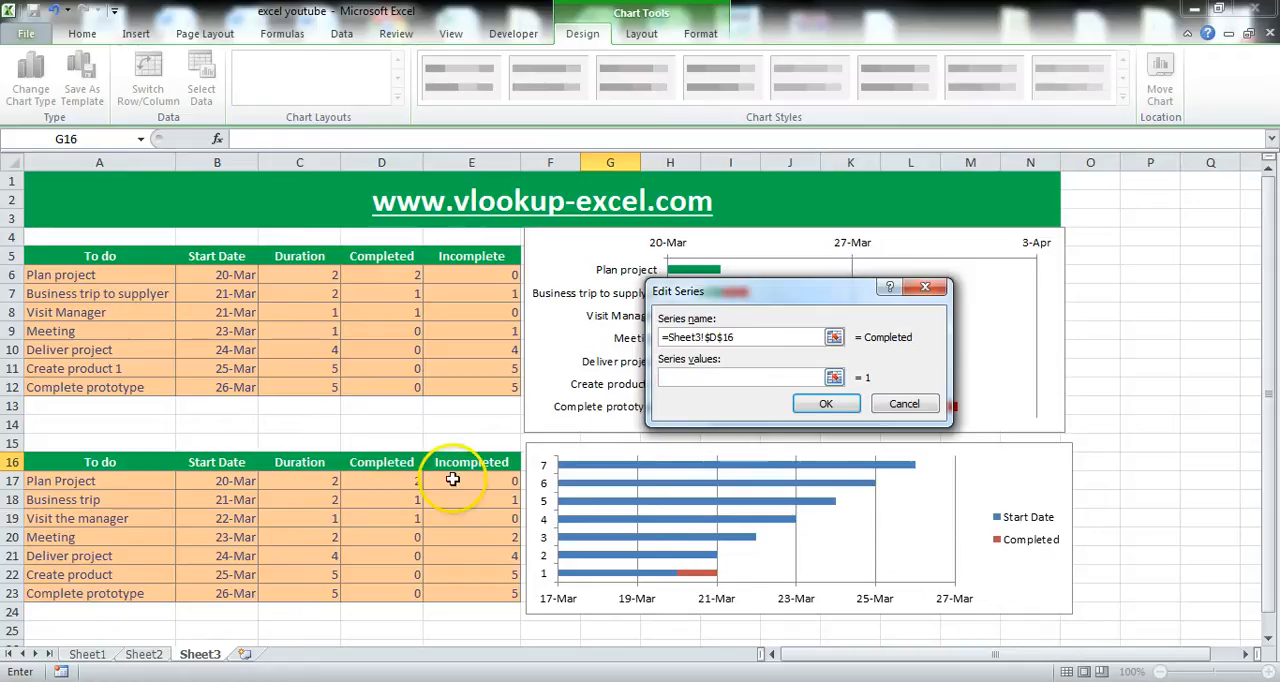
left_click_drag(383, 481, 393, 596)
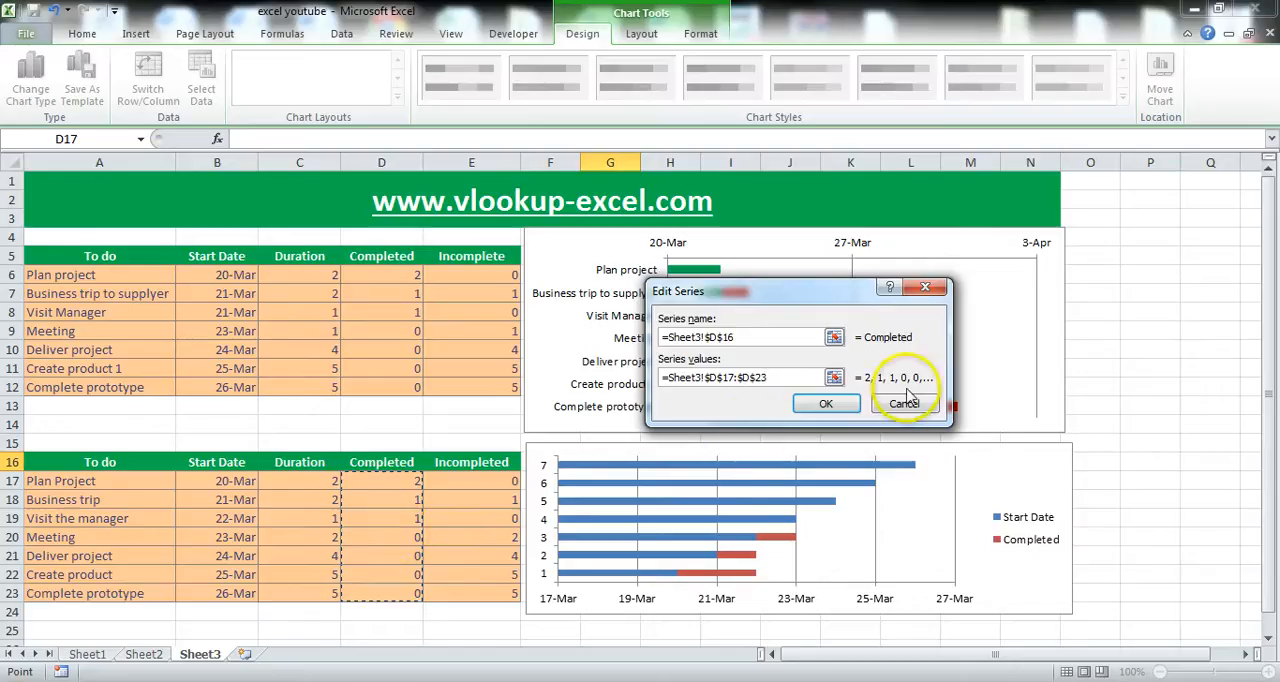
left_click(826, 403)
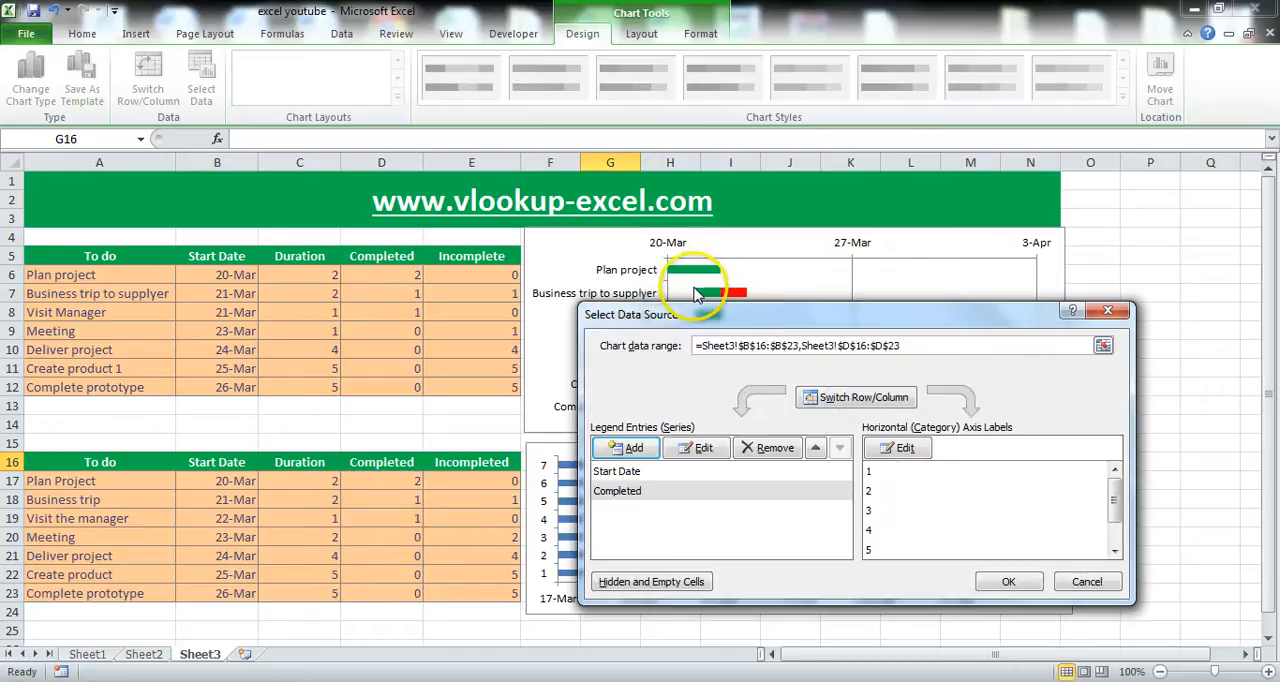
Add a third chart series named from E16 with the Incompleted values in E17:E23.
left_click(628, 448)
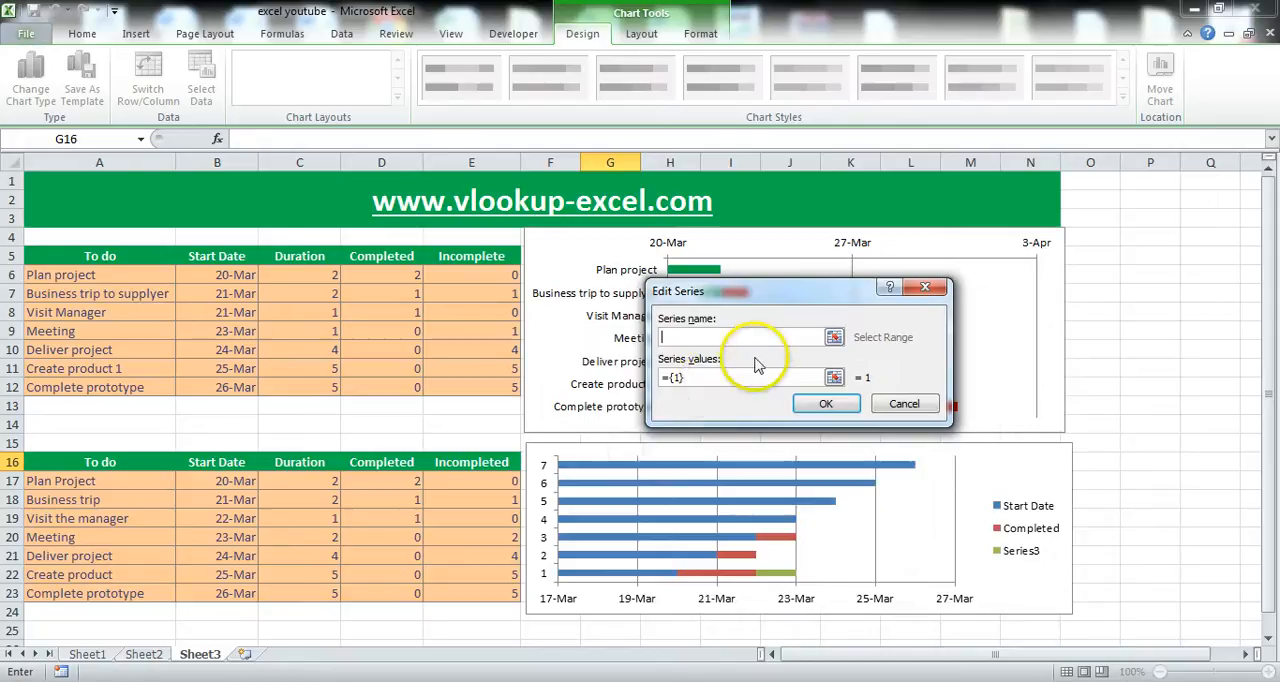
left_click(469, 463)
left_click_drag(725, 380, 662, 380)
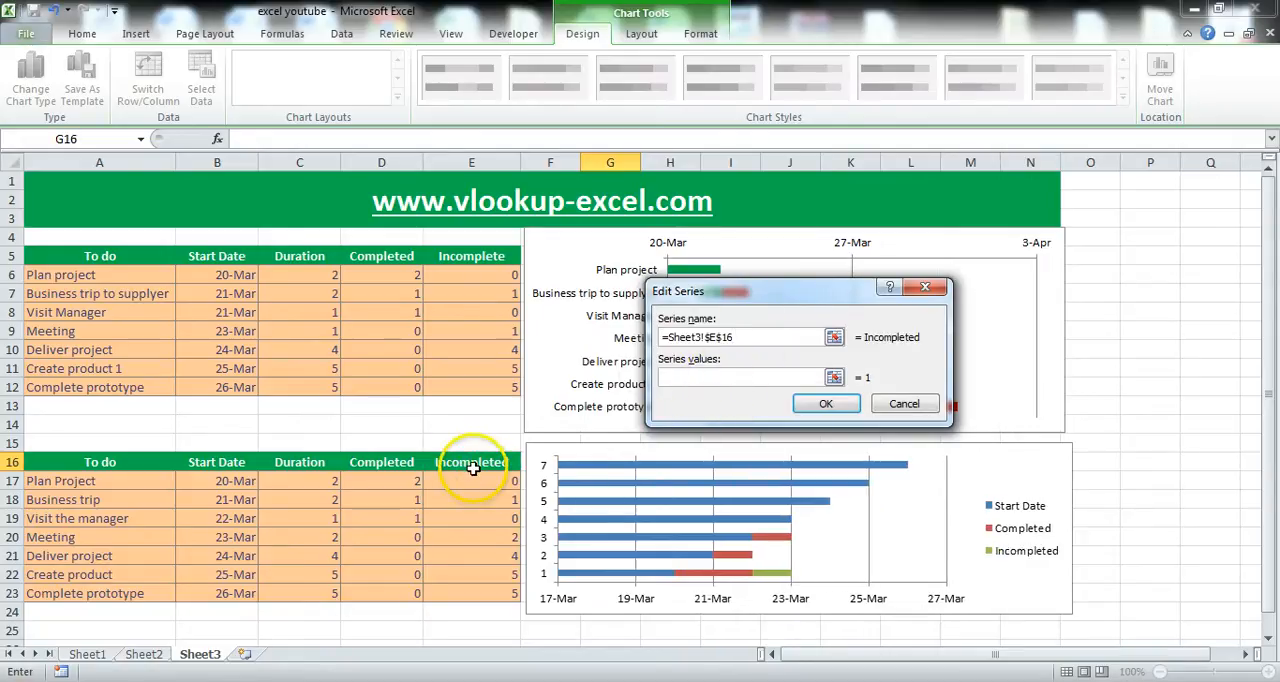
left_click_drag(470, 481, 477, 593)
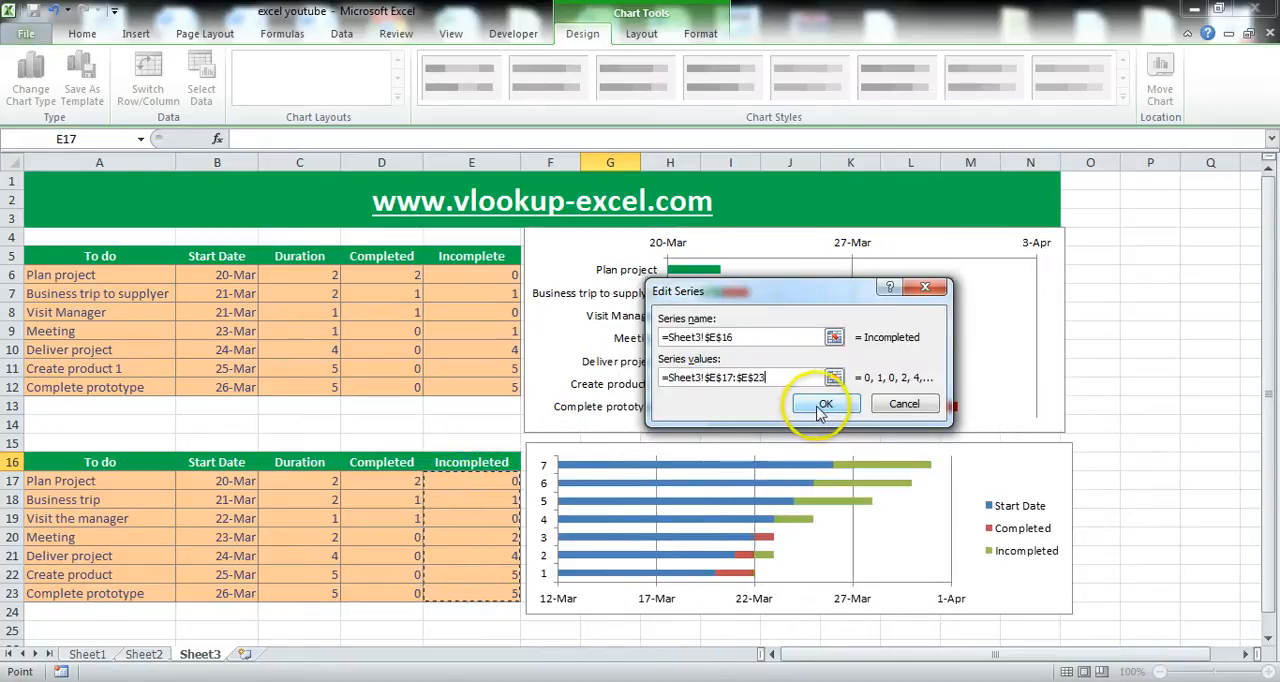
left_click(822, 407)
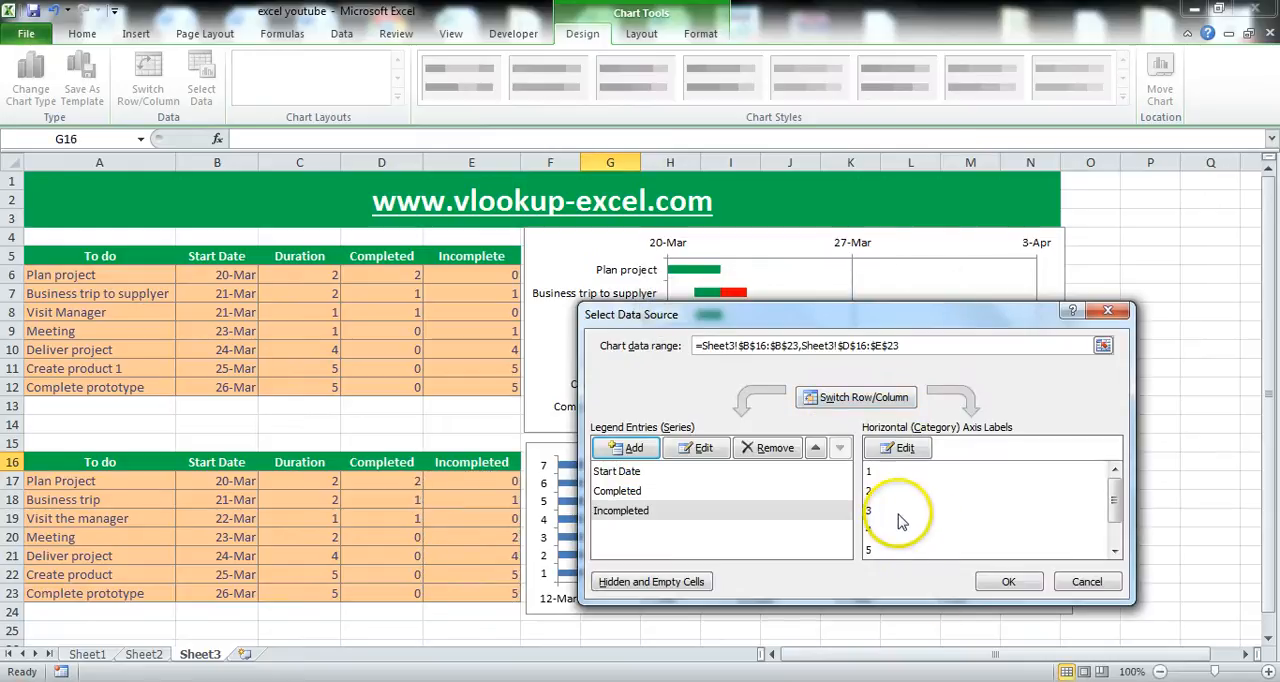
Set the chart's category axis labels to the task names in A17:A23, apply the data source and delete the legend.
left_click_drag(782, 318, 947, 281)
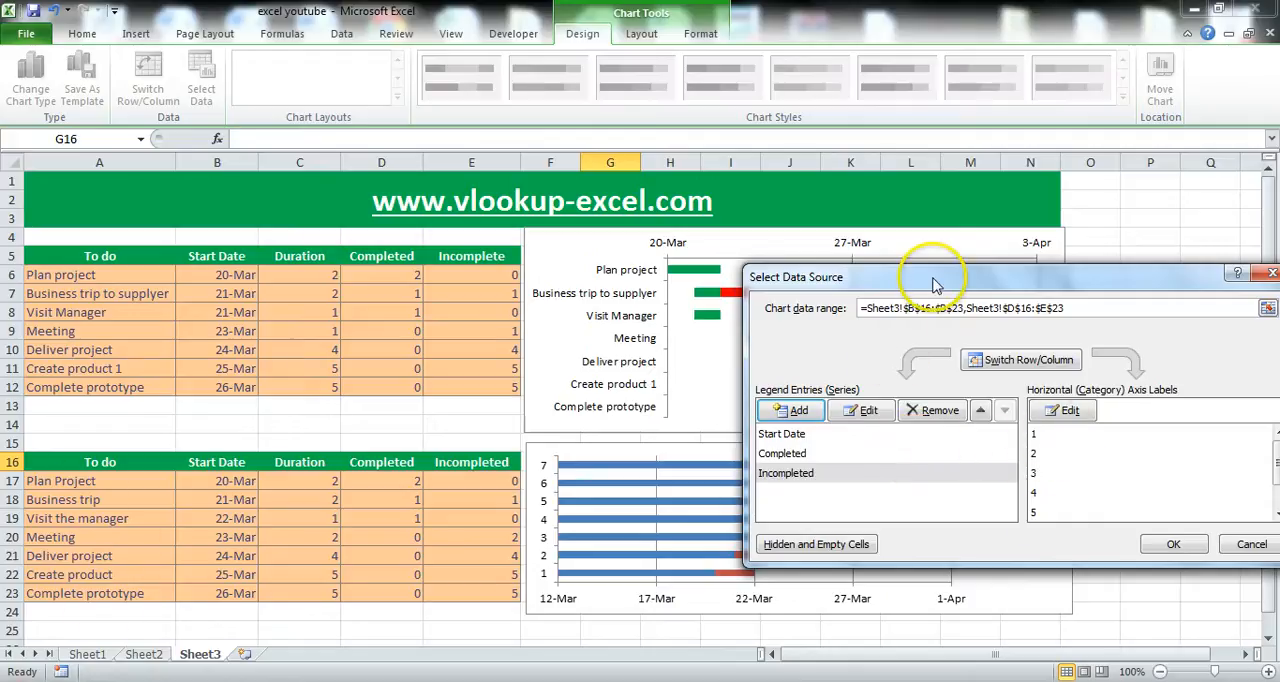
left_click_drag(940, 277, 745, 287)
left_click(864, 447)
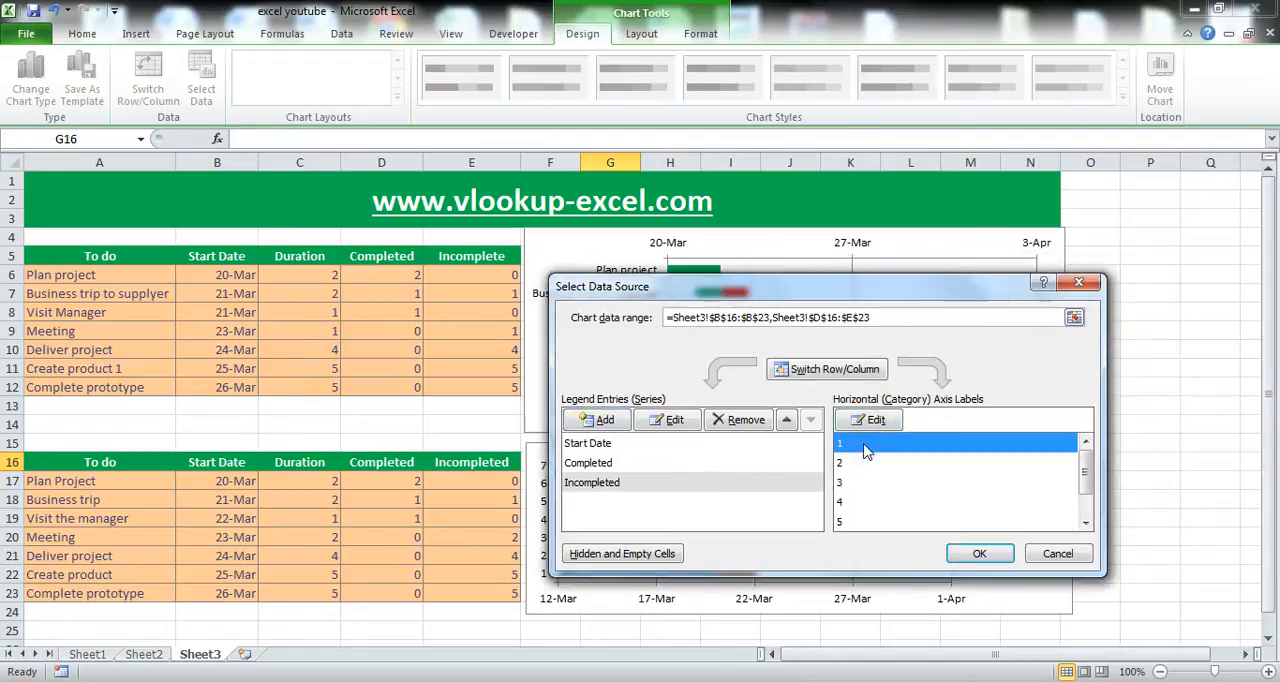
left_click(868, 420)
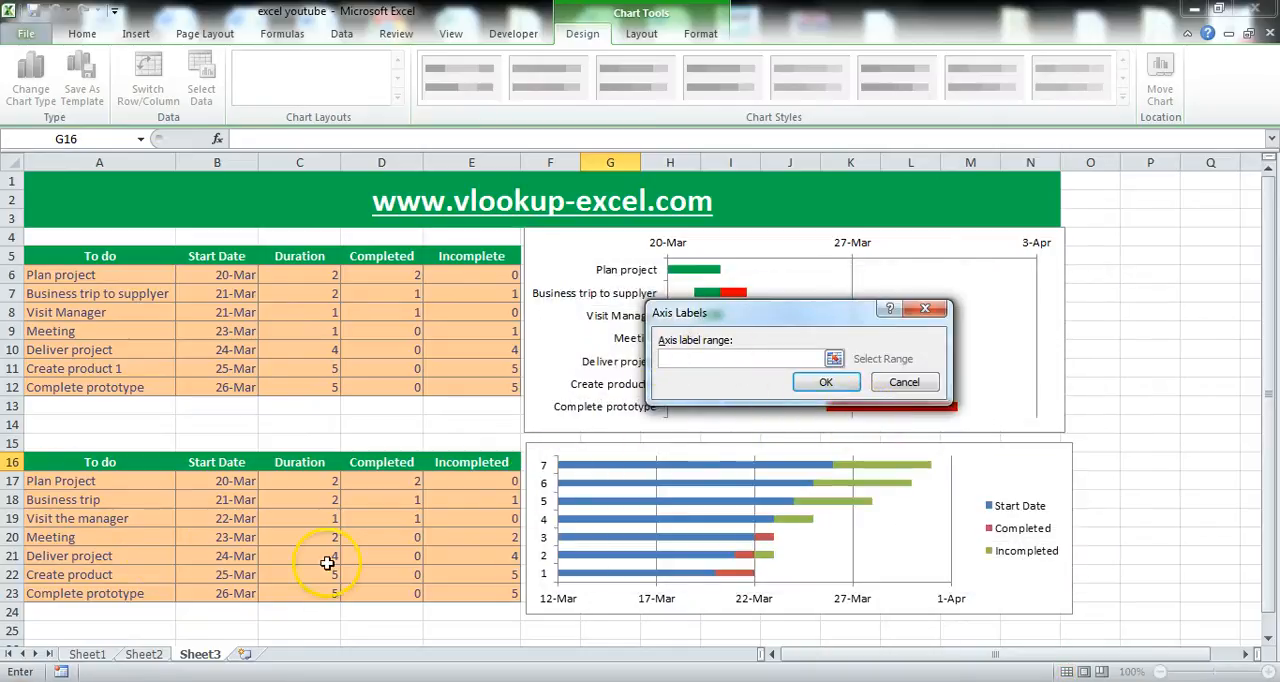
left_click_drag(120, 487, 123, 596)
left_click(825, 385)
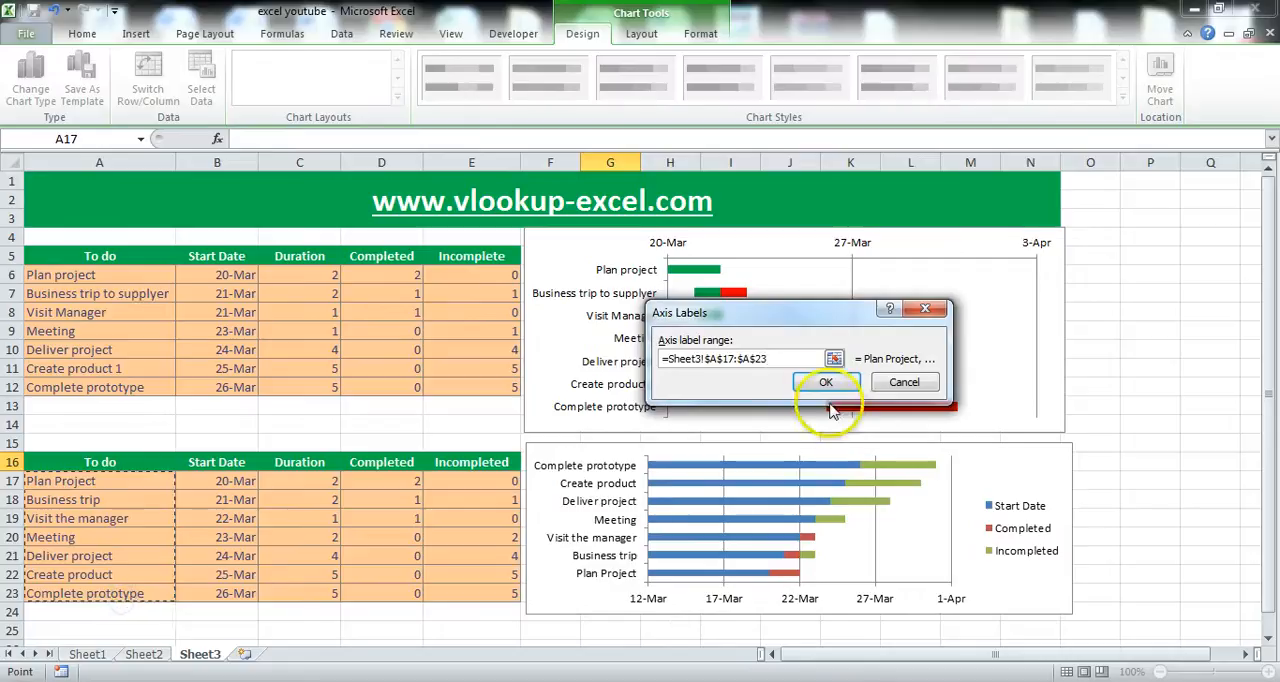
left_click(962, 560)
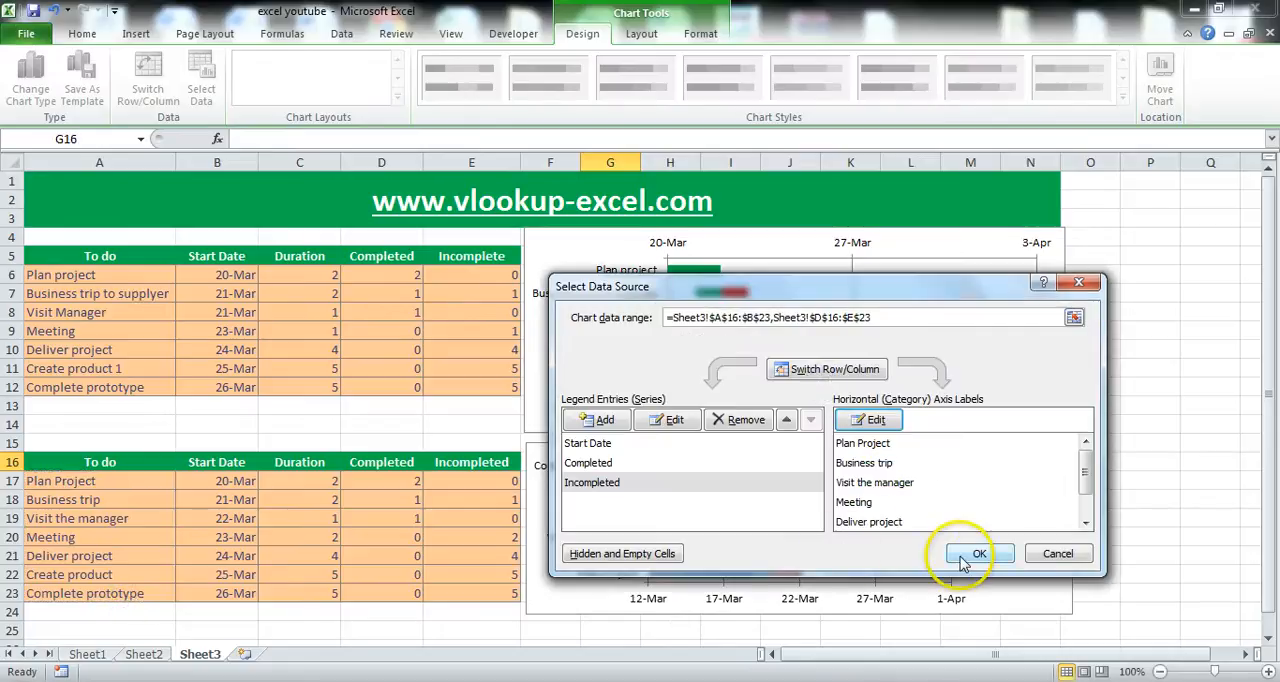
left_click(978, 556)
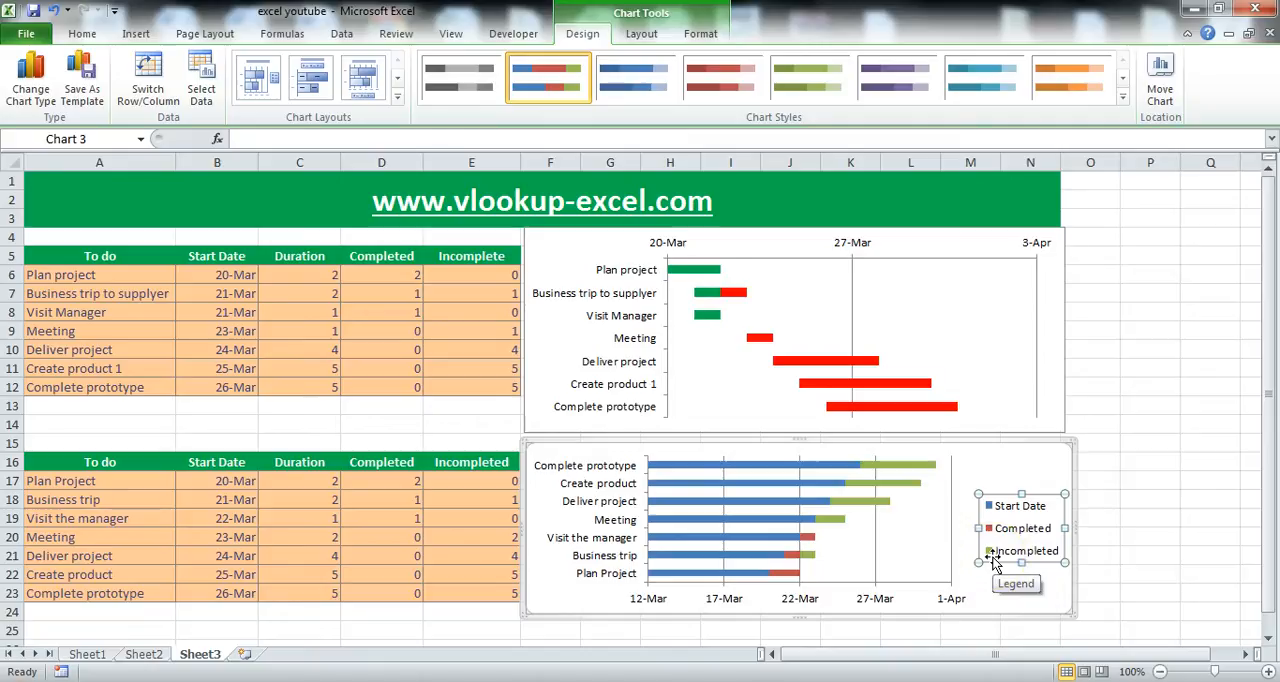
key("Delete")
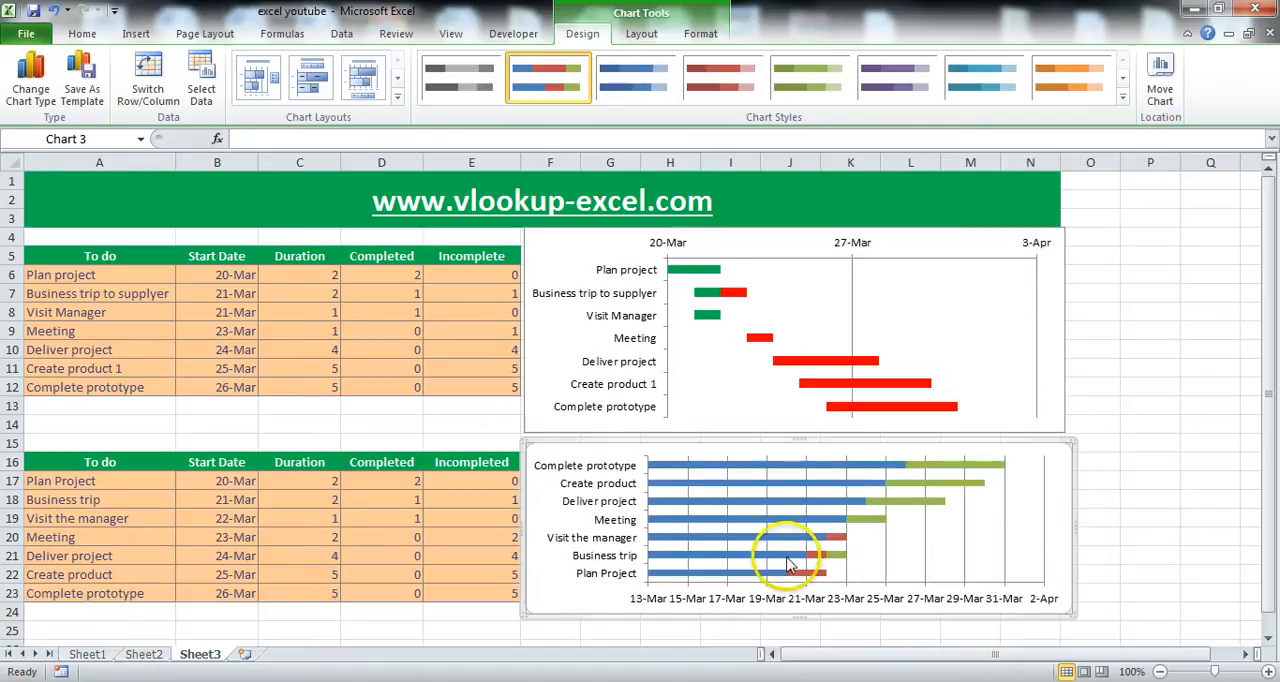
Format the new chart's task axis to show its categories in reverse order.
scroll(775, 530, "down", 1)
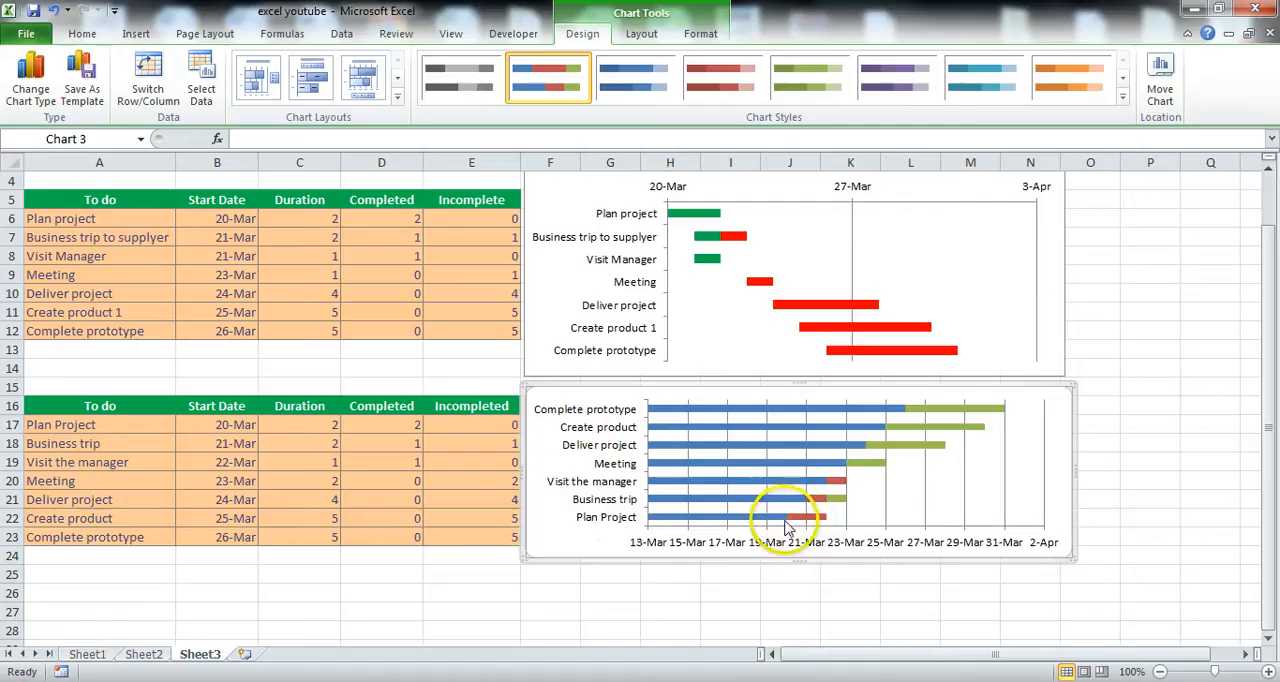
left_click(592, 502)
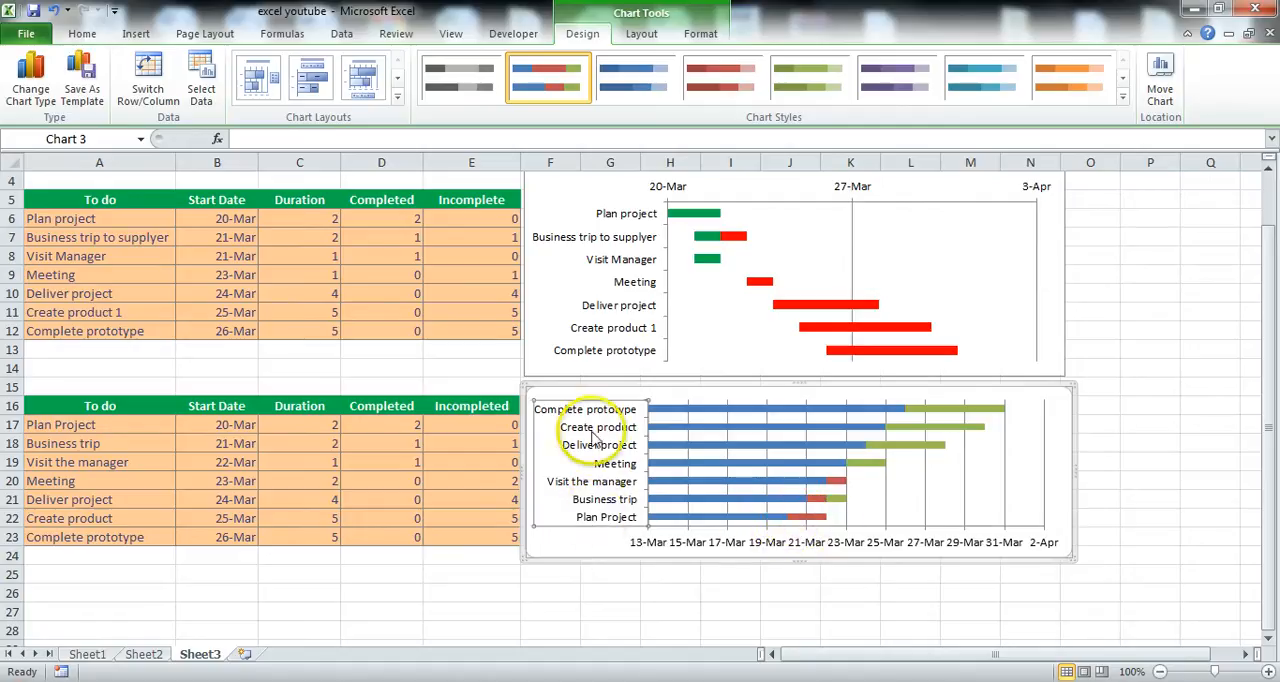
right_click(598, 466)
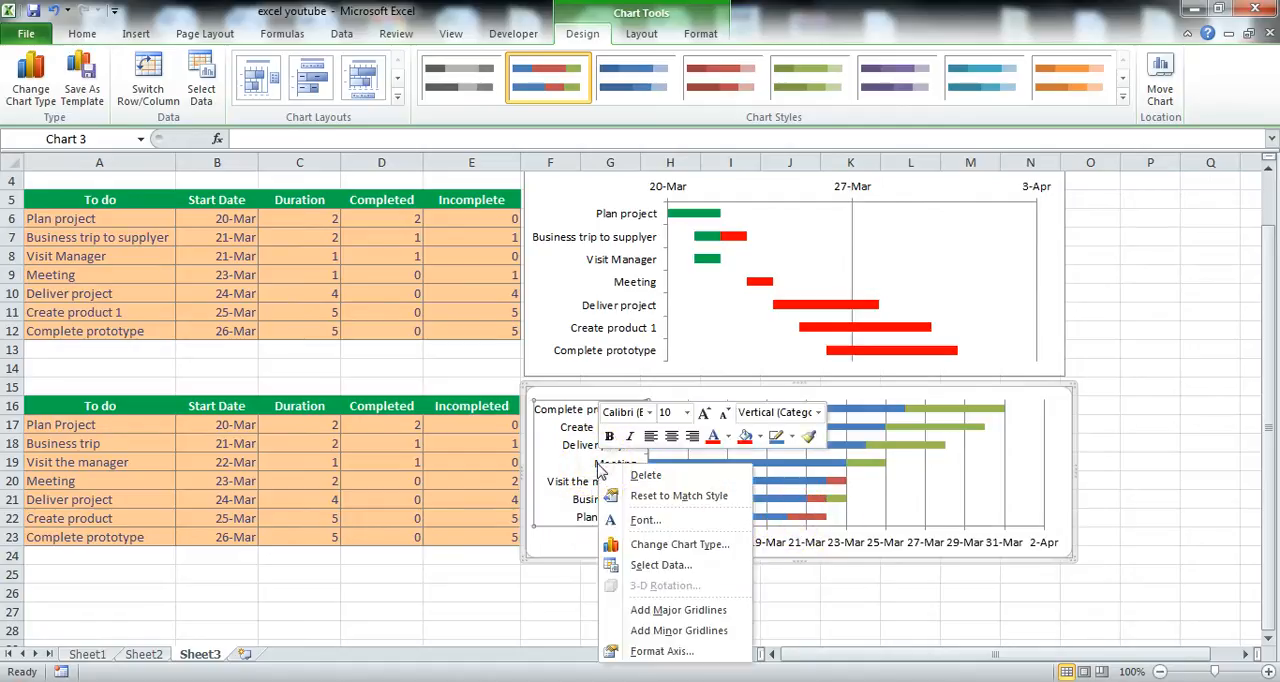
left_click(662, 651)
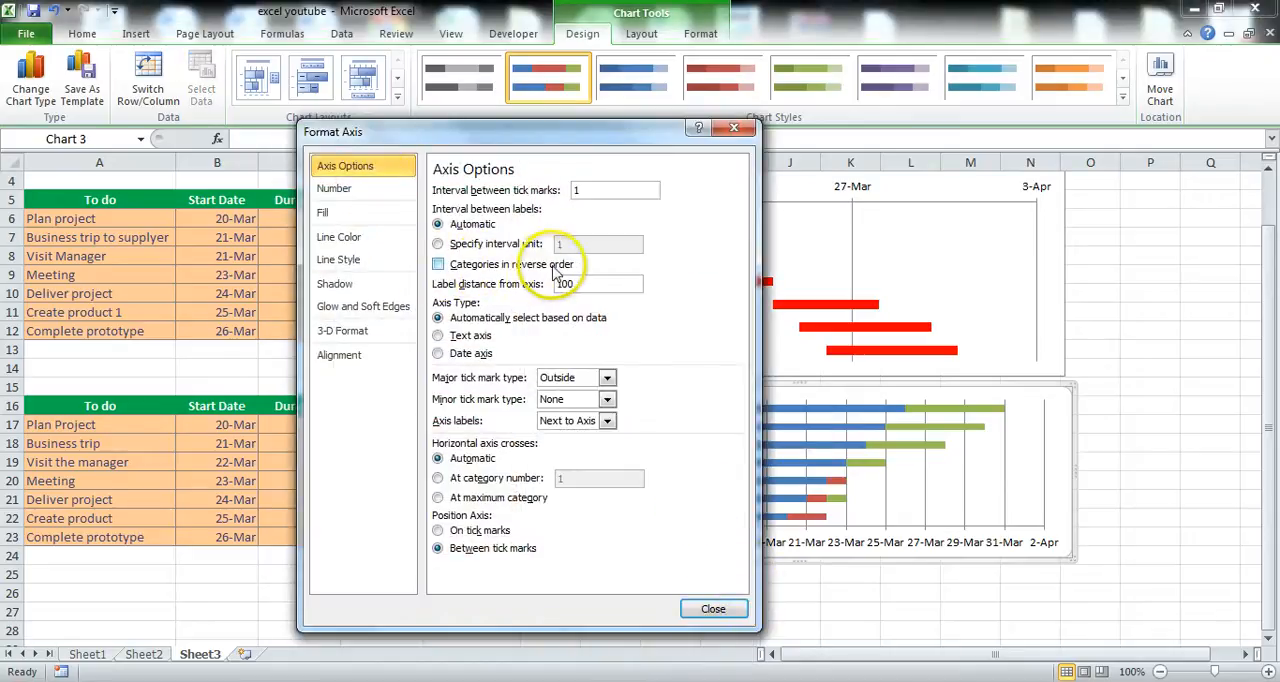
left_click(482, 264)
left_click(712, 610)
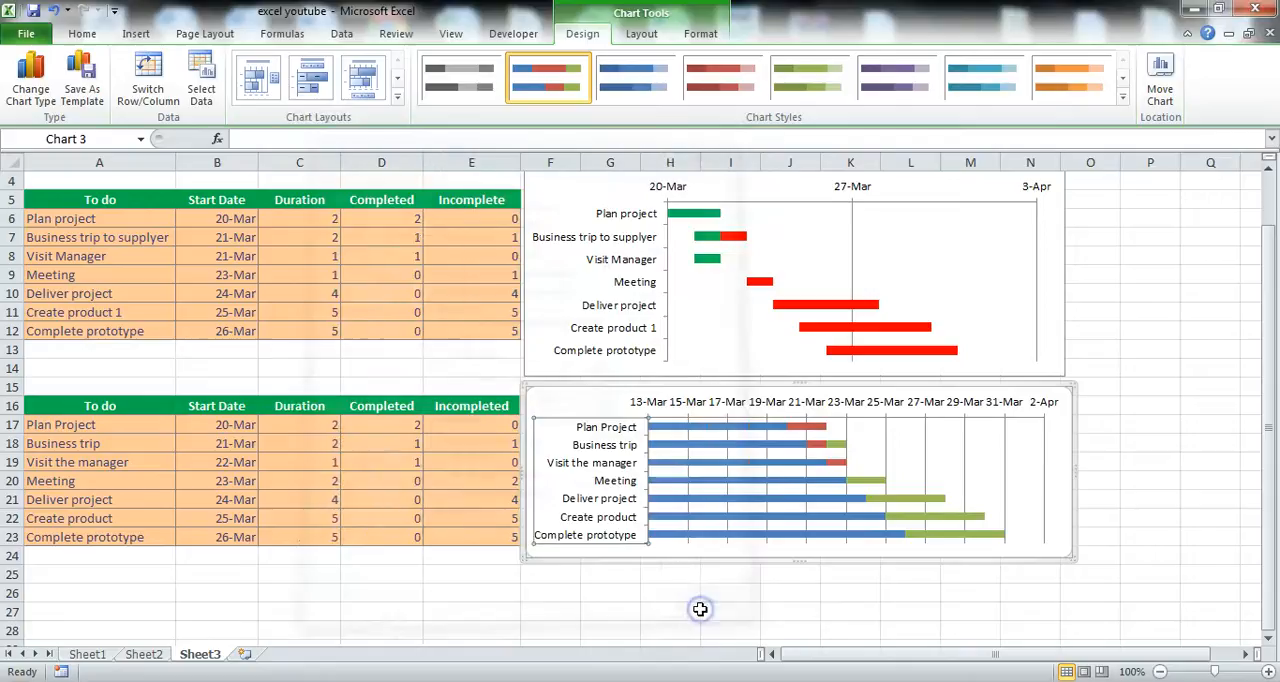
Hide the Start Date bars in the new chart by setting that series to No Fill.
mouse_move(699, 474)
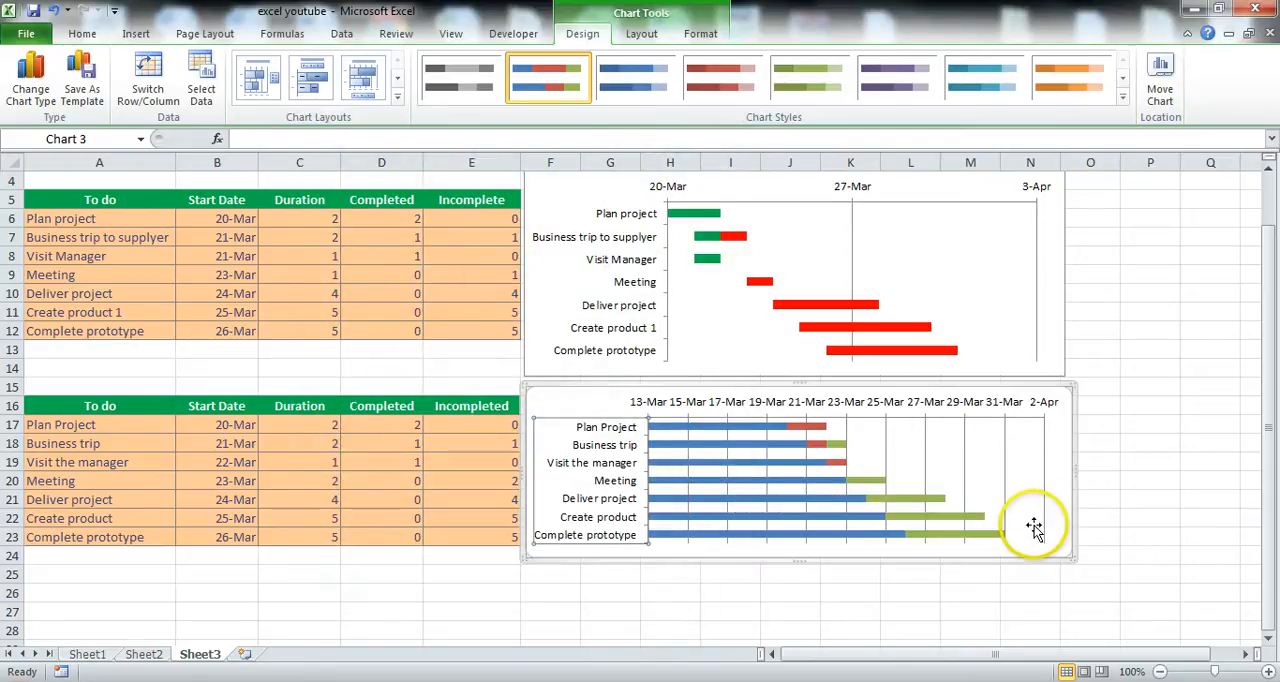
left_click(716, 432)
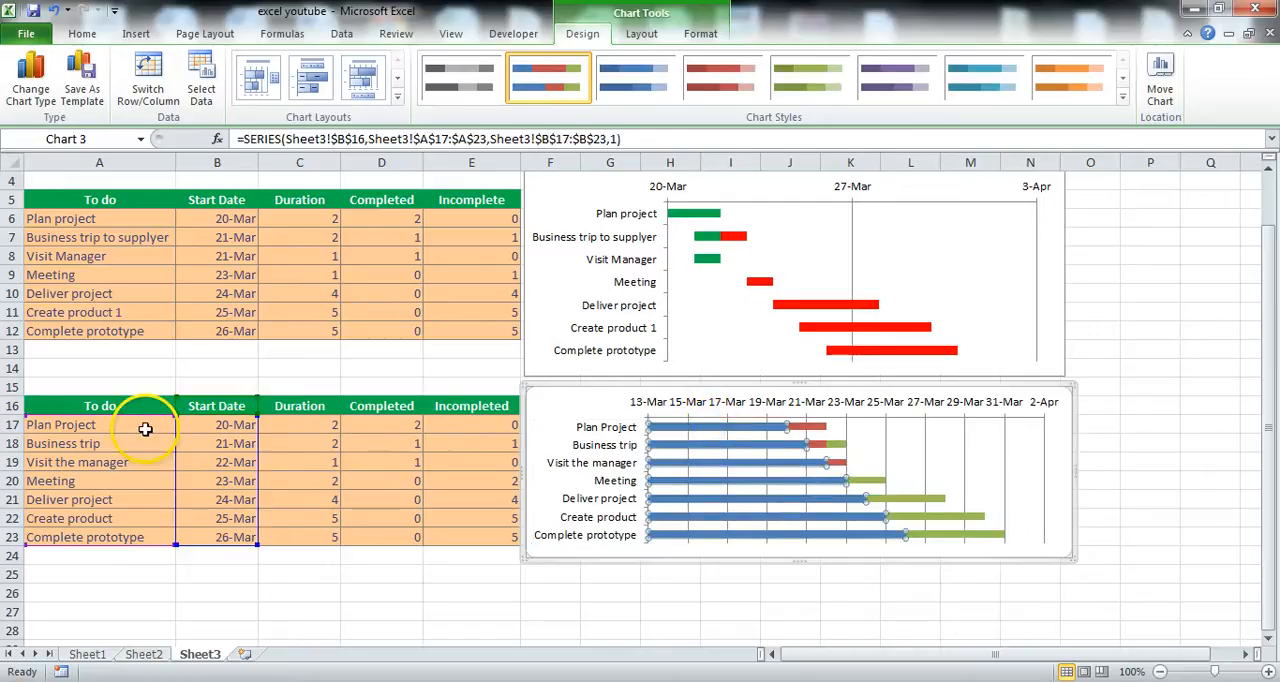
mouse_move(704, 435)
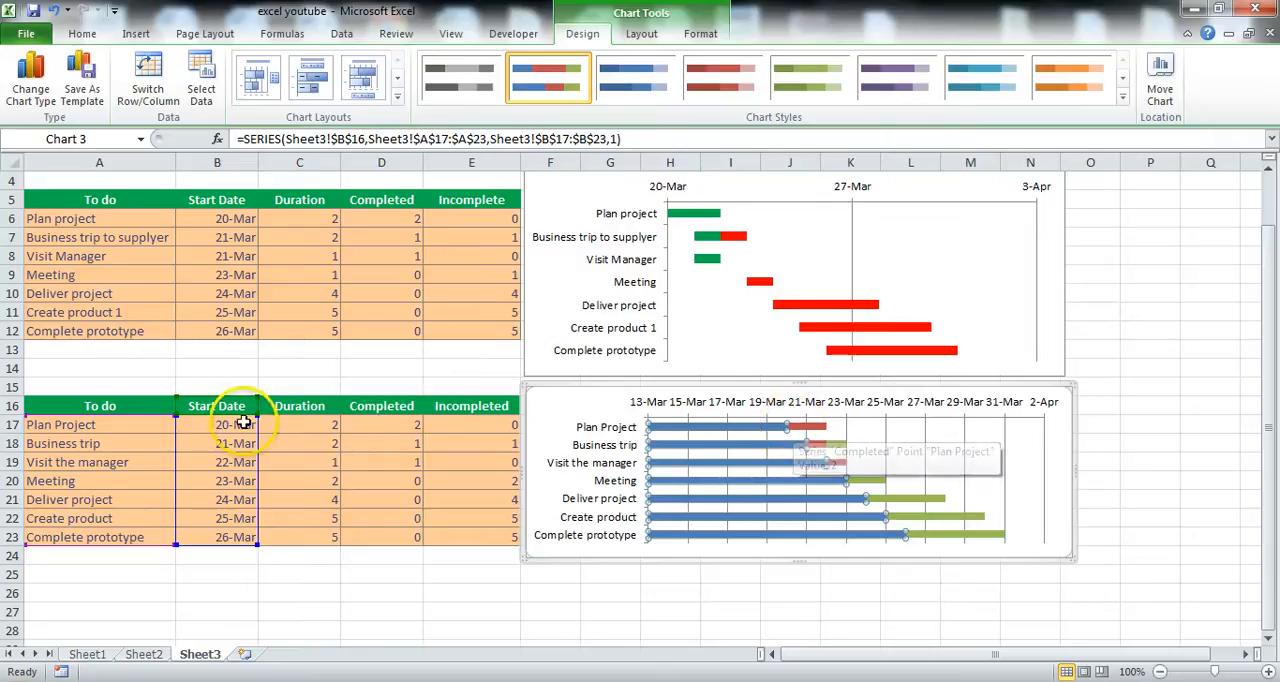
mouse_move(799, 431)
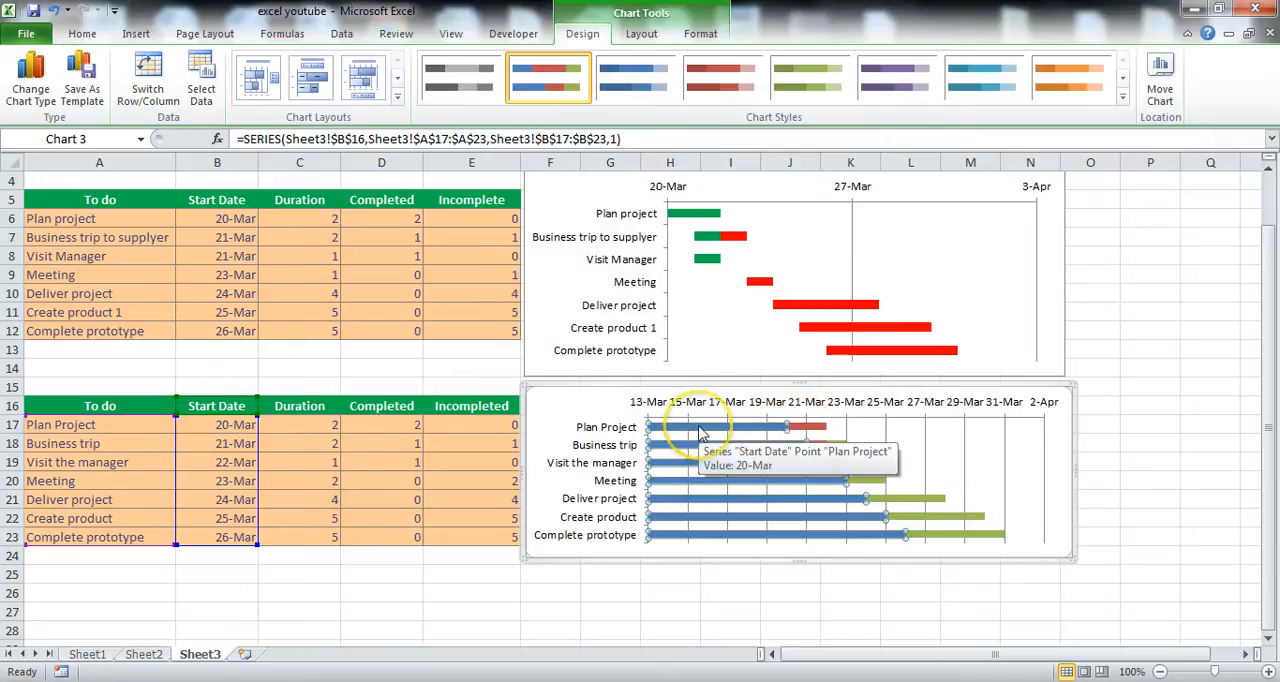
right_click(701, 431)
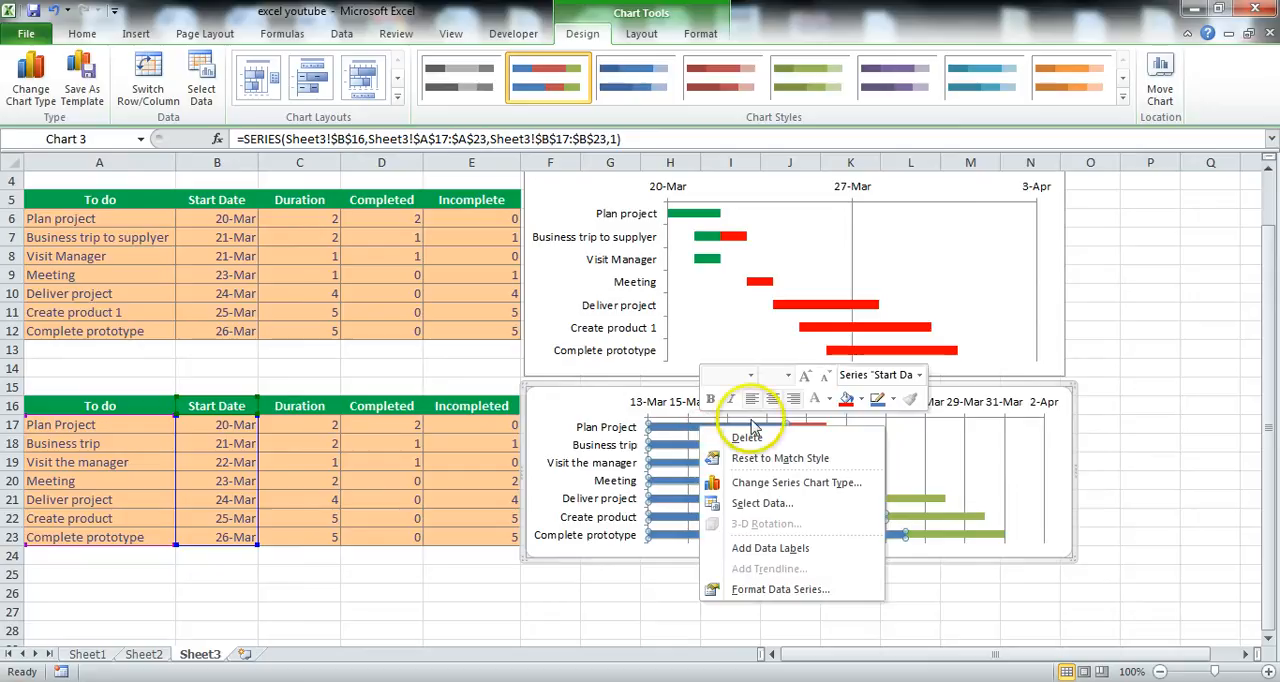
left_click(860, 398)
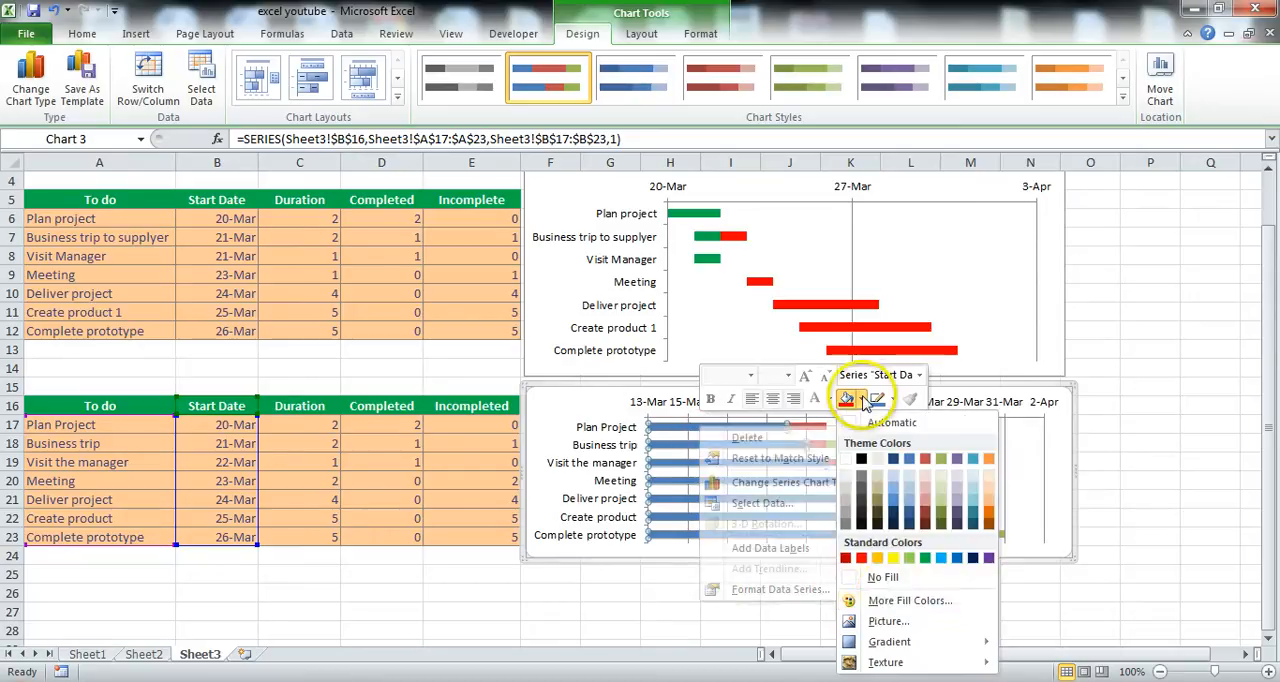
left_click(886, 580)
Fill the Completed series bars in the new chart with the standard green color.
left_click(806, 430)
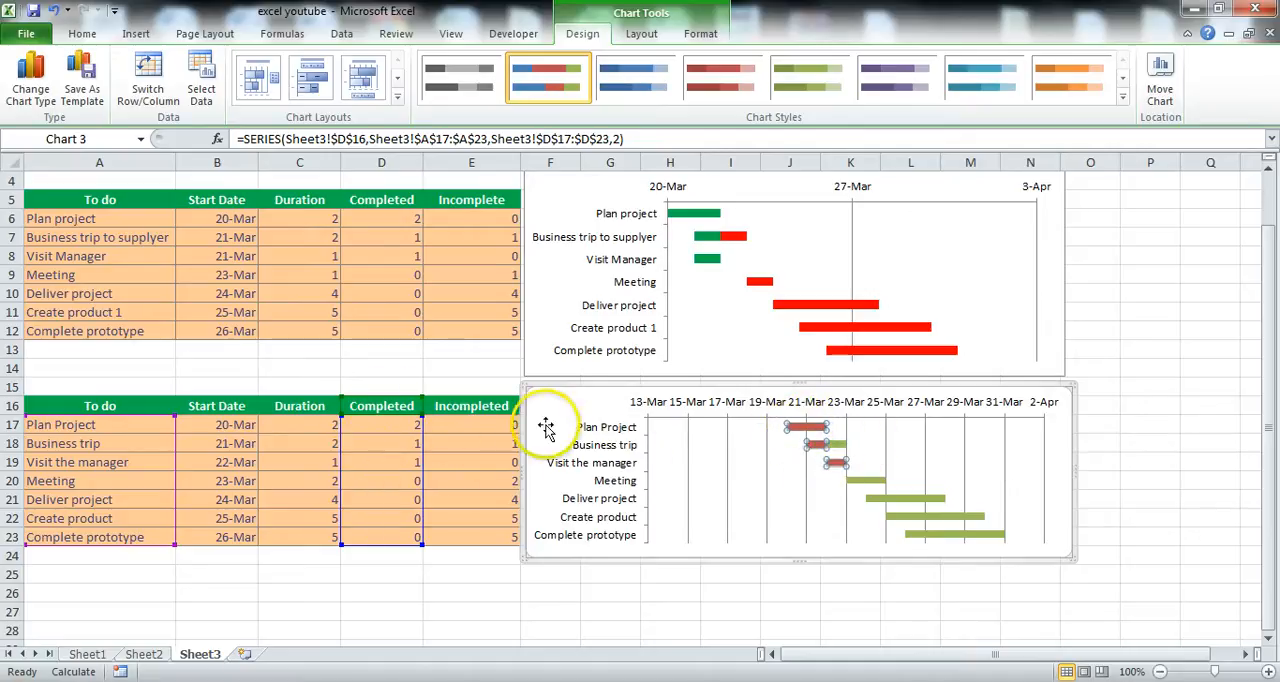
right_click(807, 432)
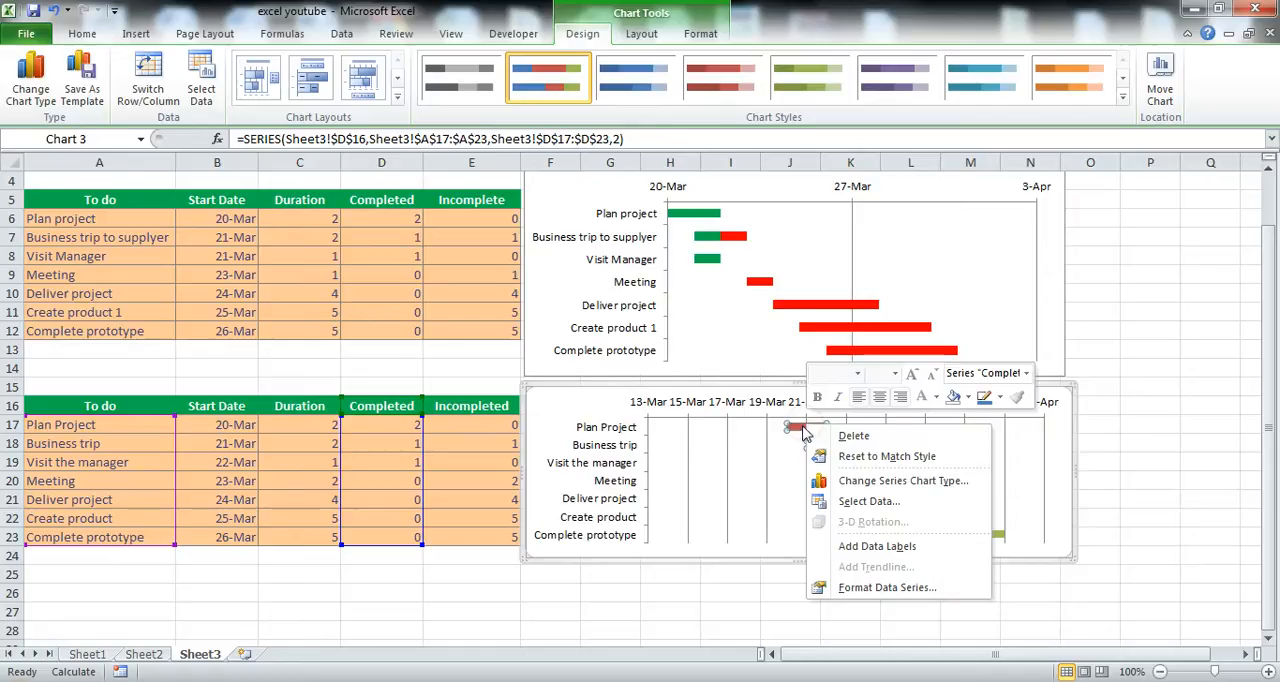
left_click(966, 398)
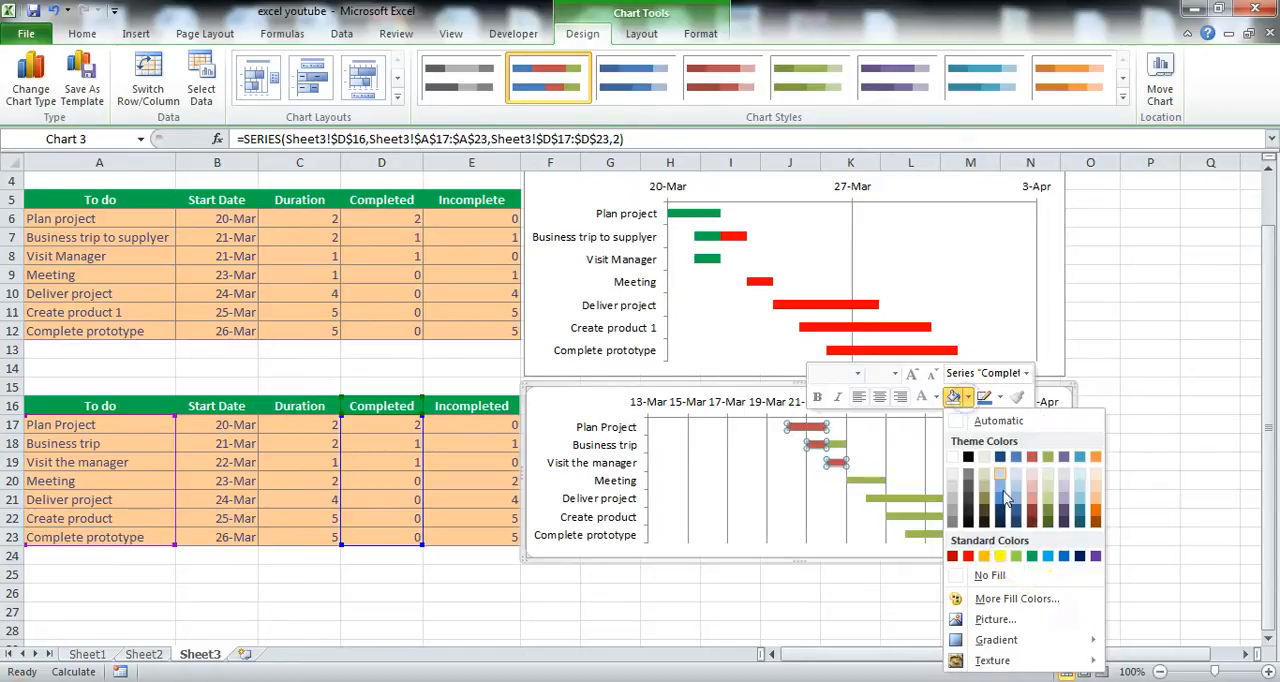
left_click(1033, 558)
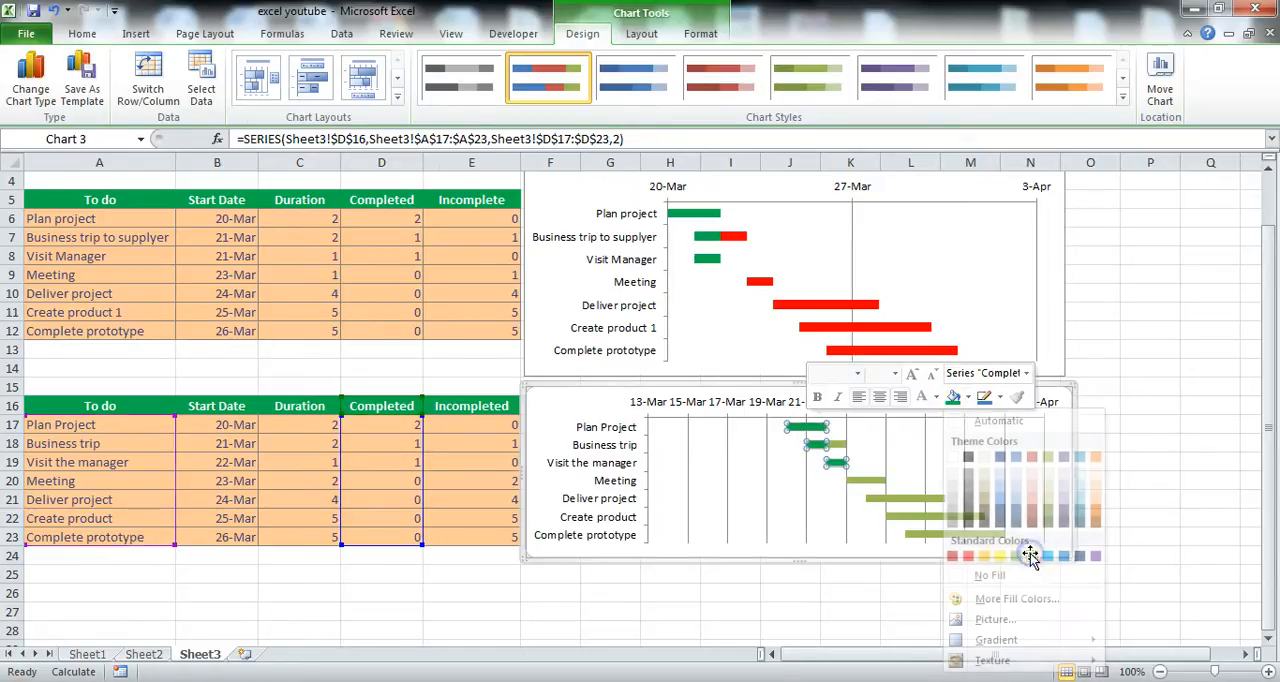
Fill the Incompleted series bars in the new chart with standard red and deselect the chart.
left_click(838, 449)
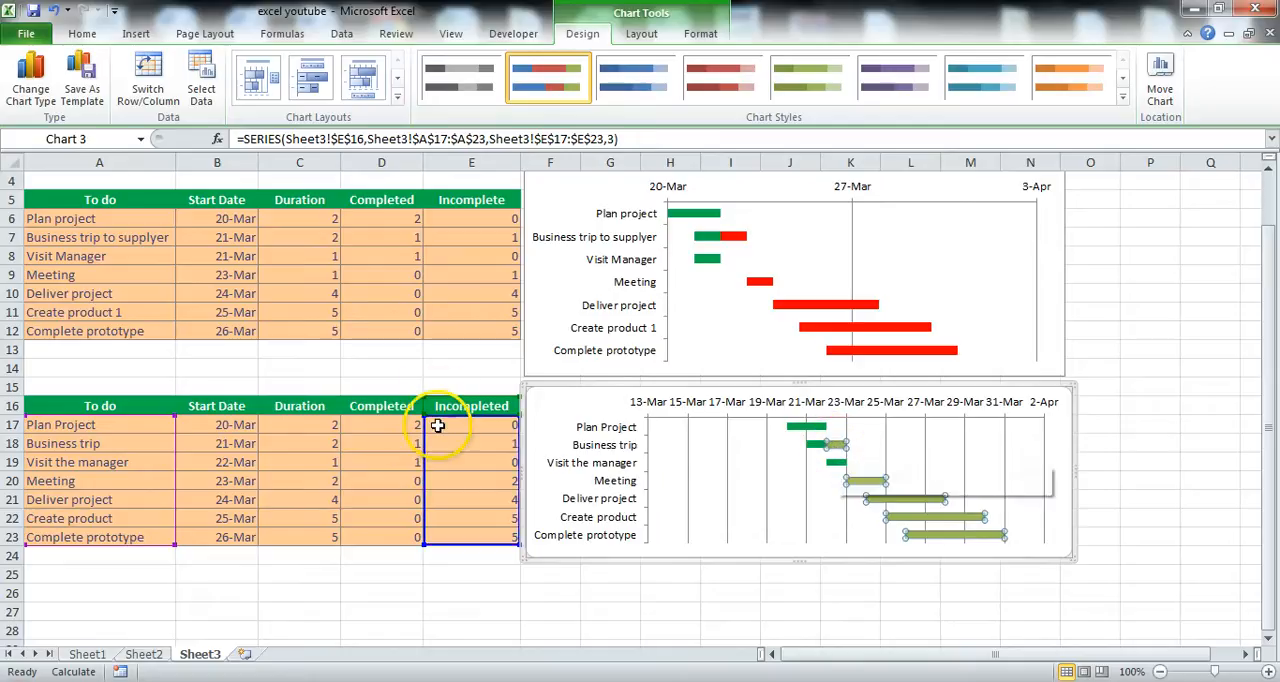
right_click(836, 443)
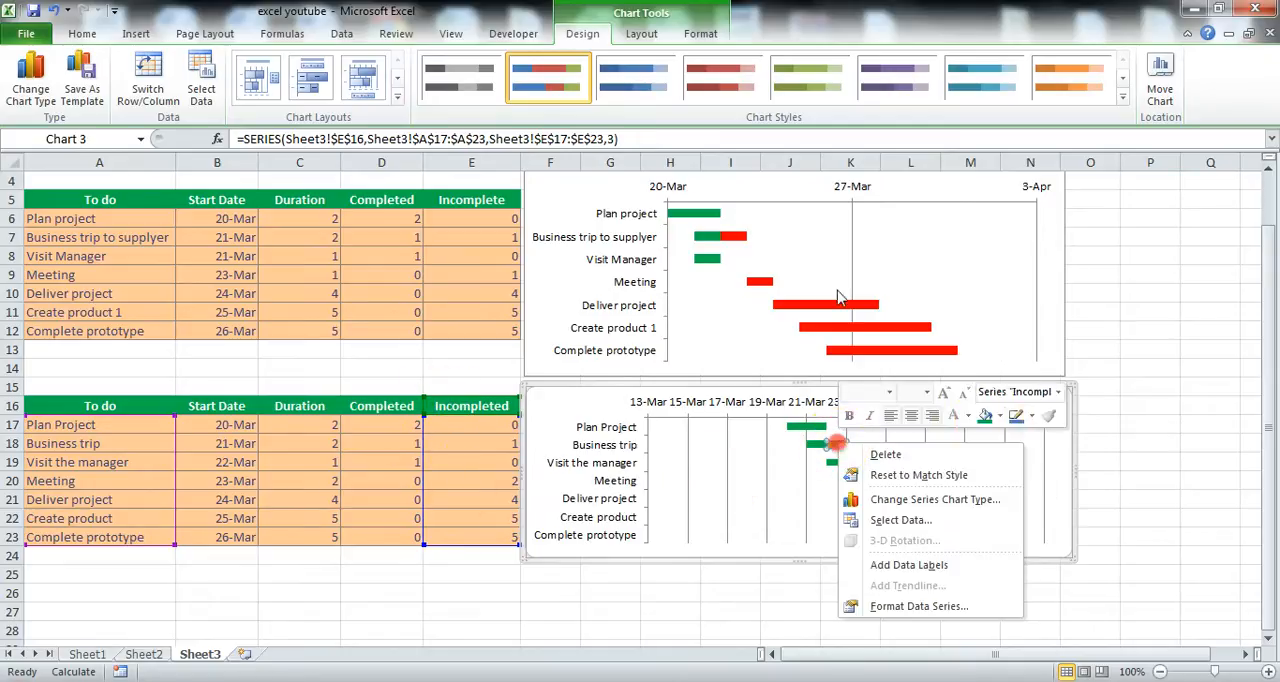
left_click(997, 416)
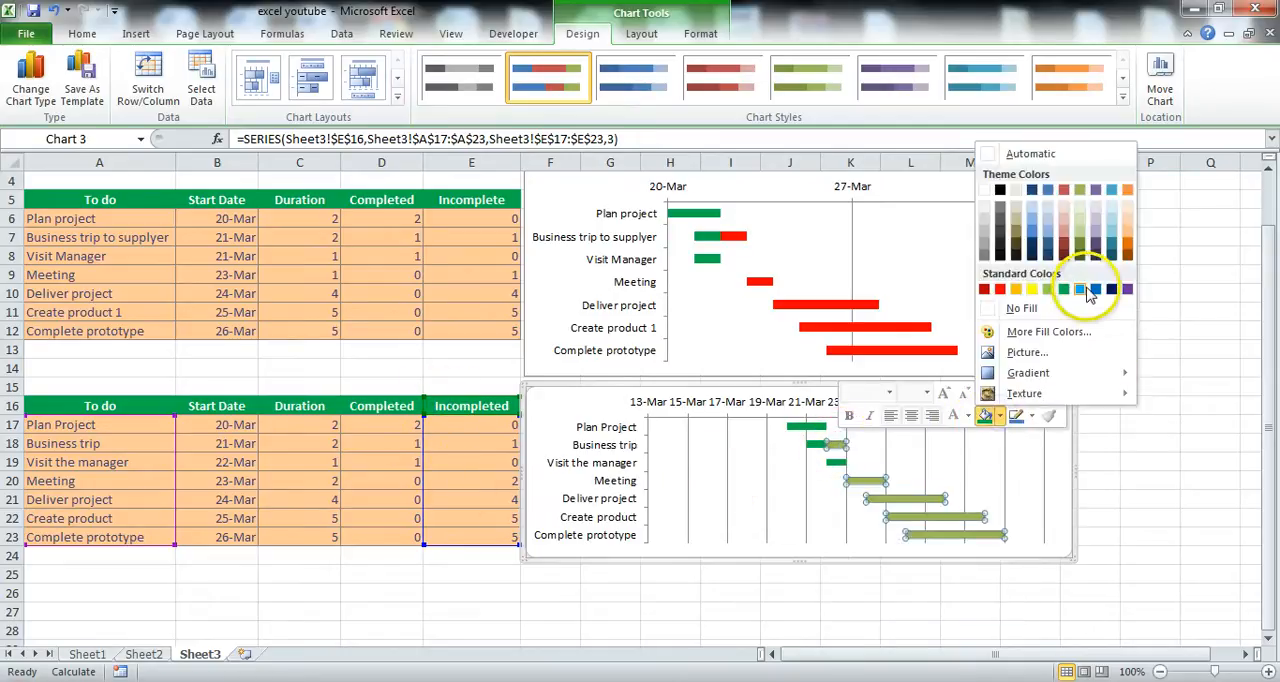
left_click(999, 290)
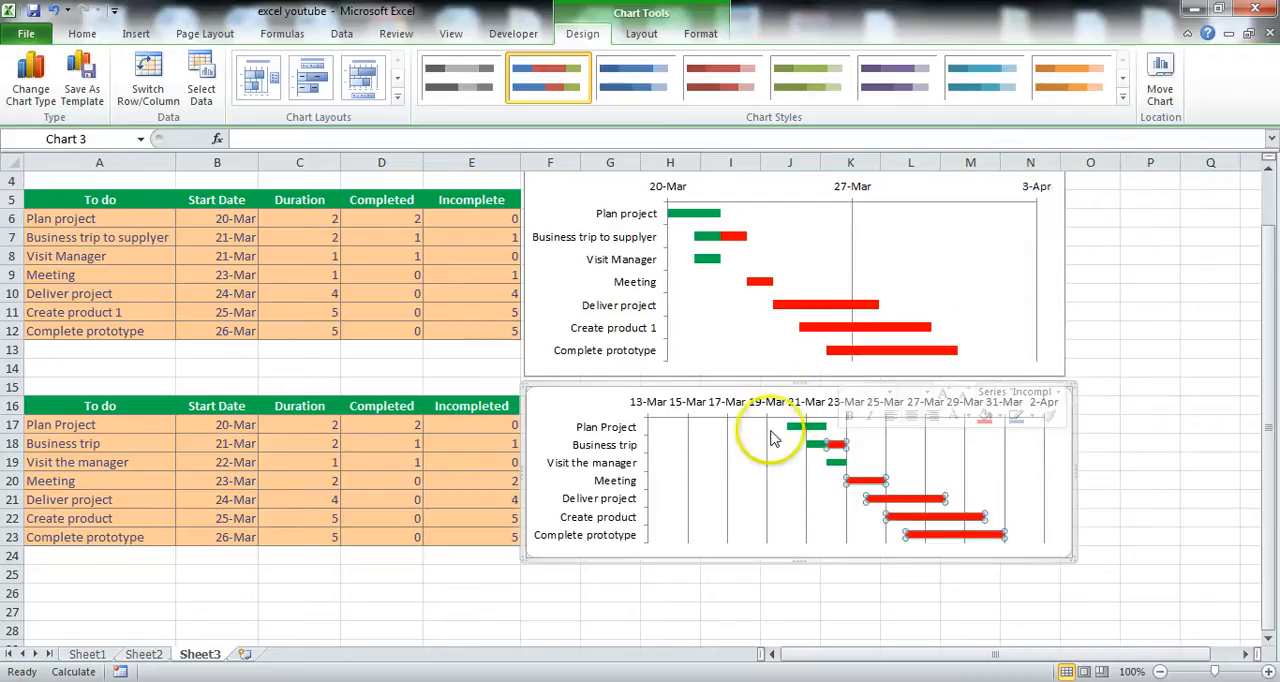
left_click(619, 574)
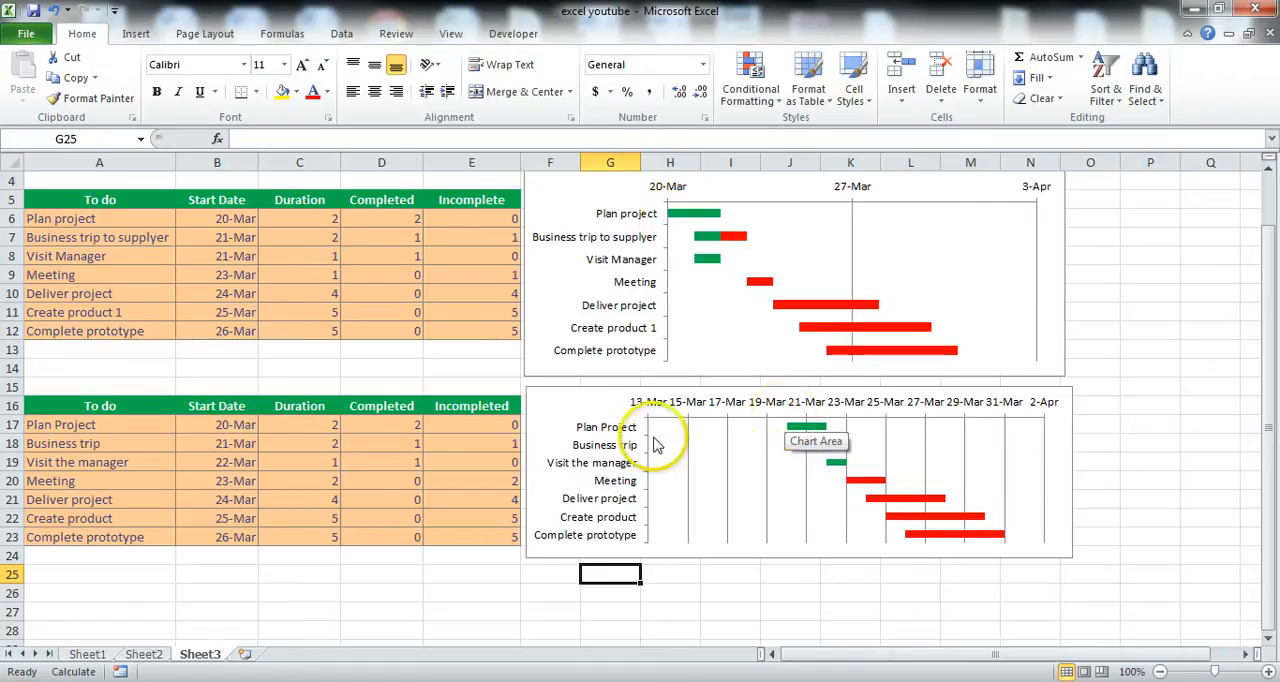
Preview the start date in B17 in General format to read its serial number, without applying the format.
left_click(230, 427)
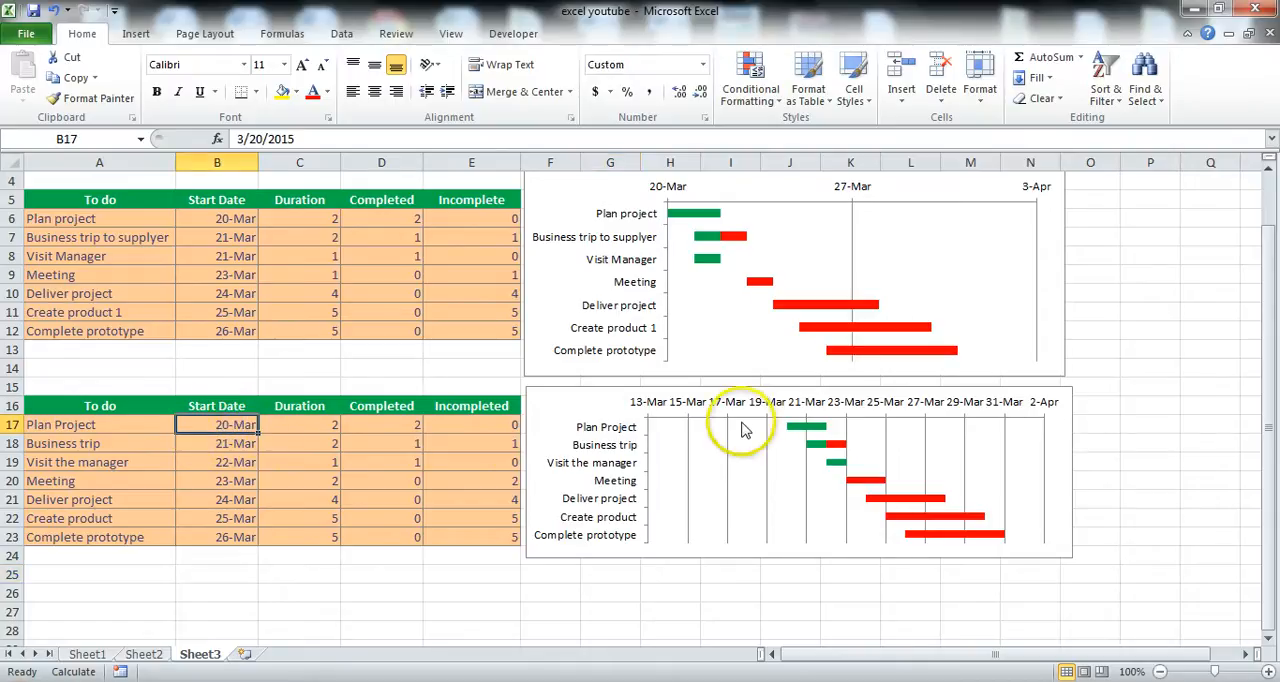
right_click(206, 424)
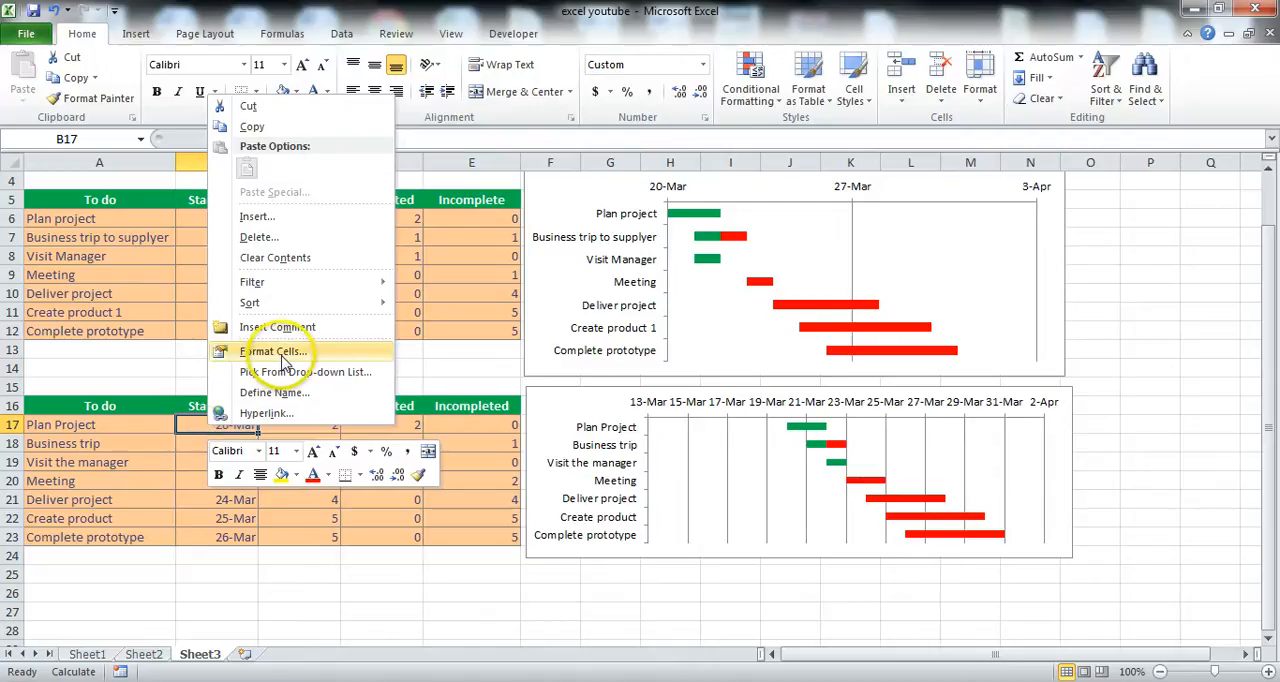
left_click(284, 360)
left_click(80, 213)
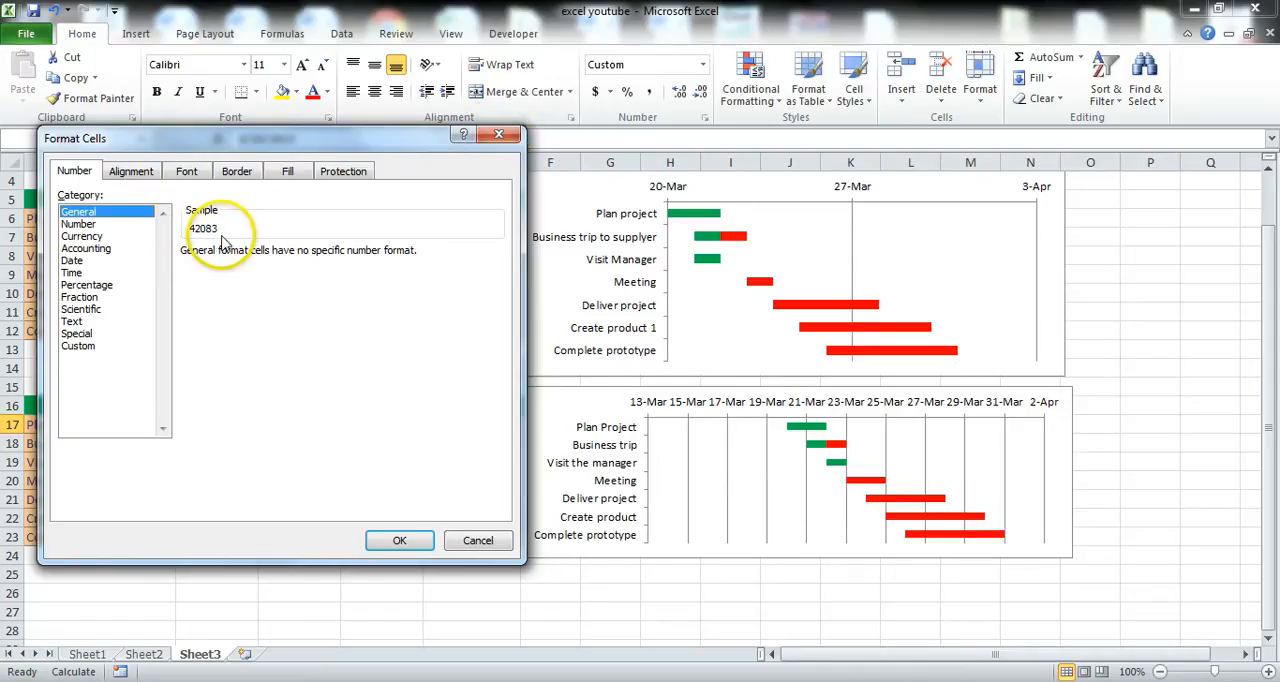
left_click(505, 140)
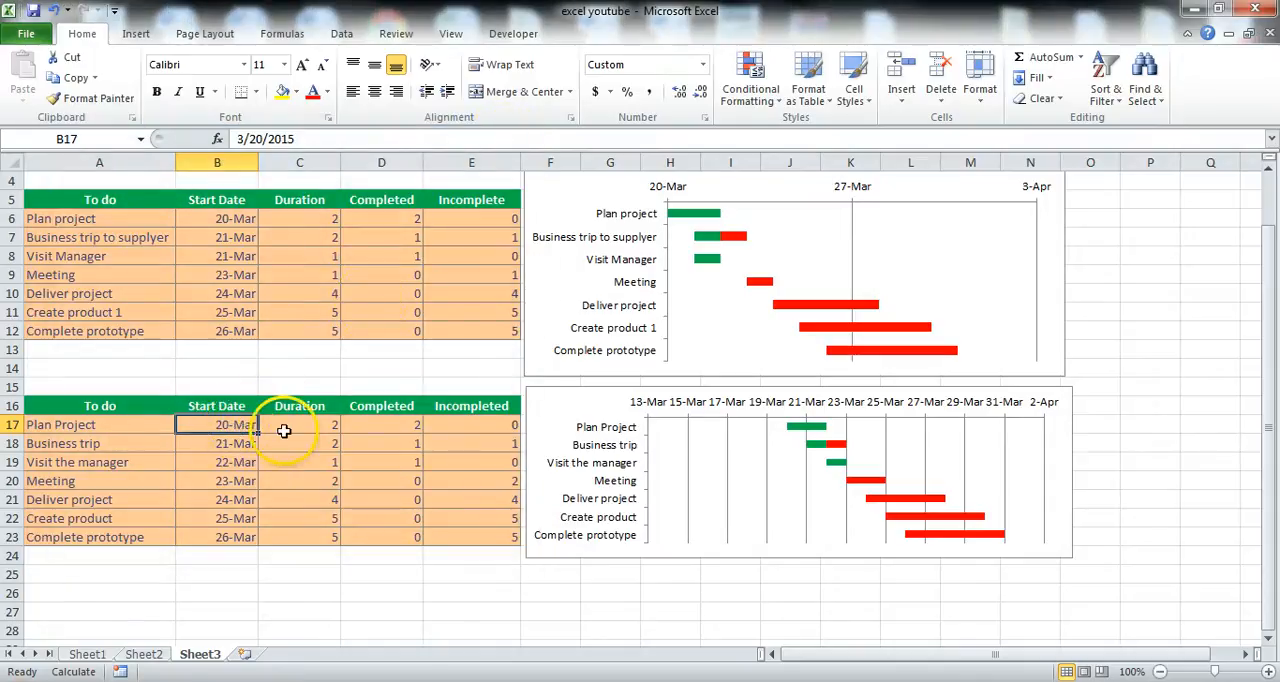
Set the new chart's date axis to a fixed minimum of 42083.
left_click(722, 402)
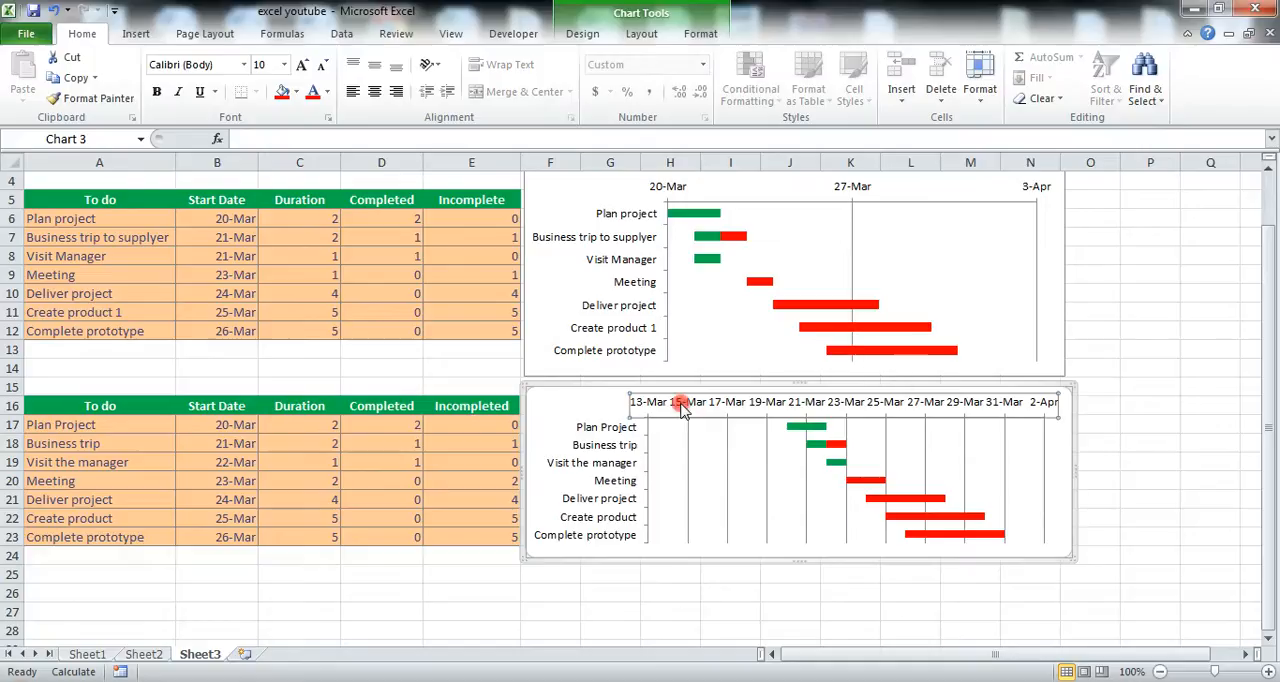
right_click(680, 410)
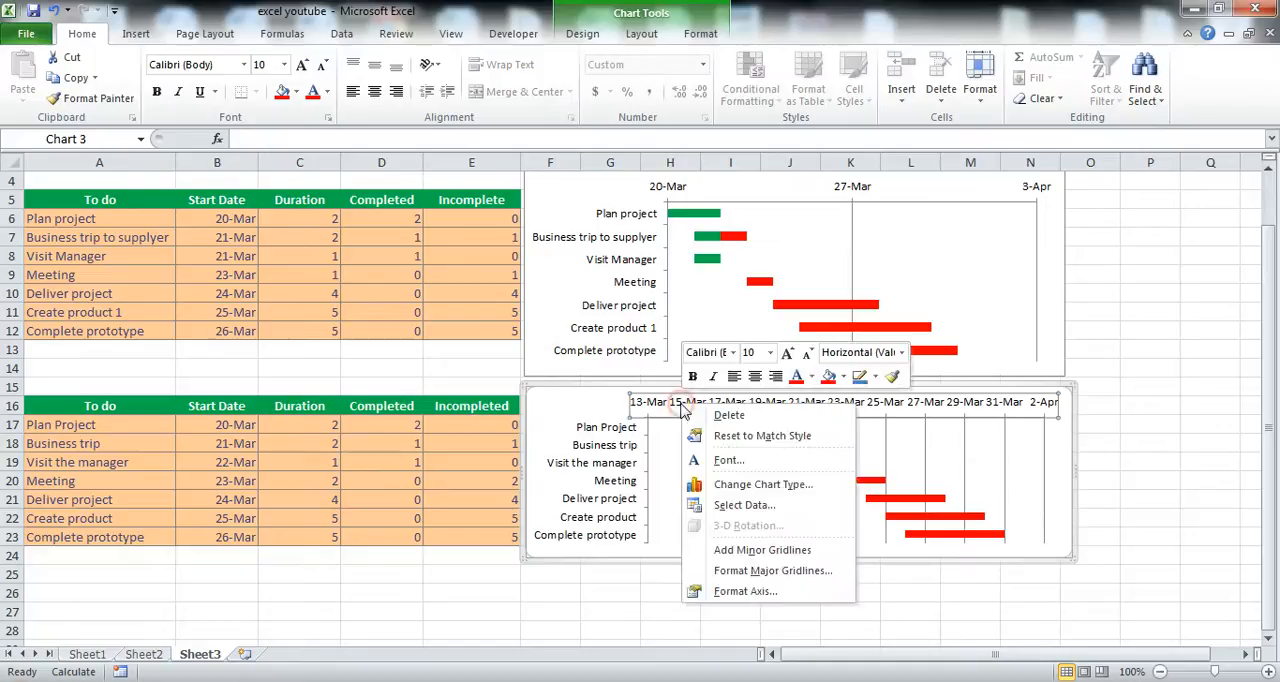
left_click(745, 591)
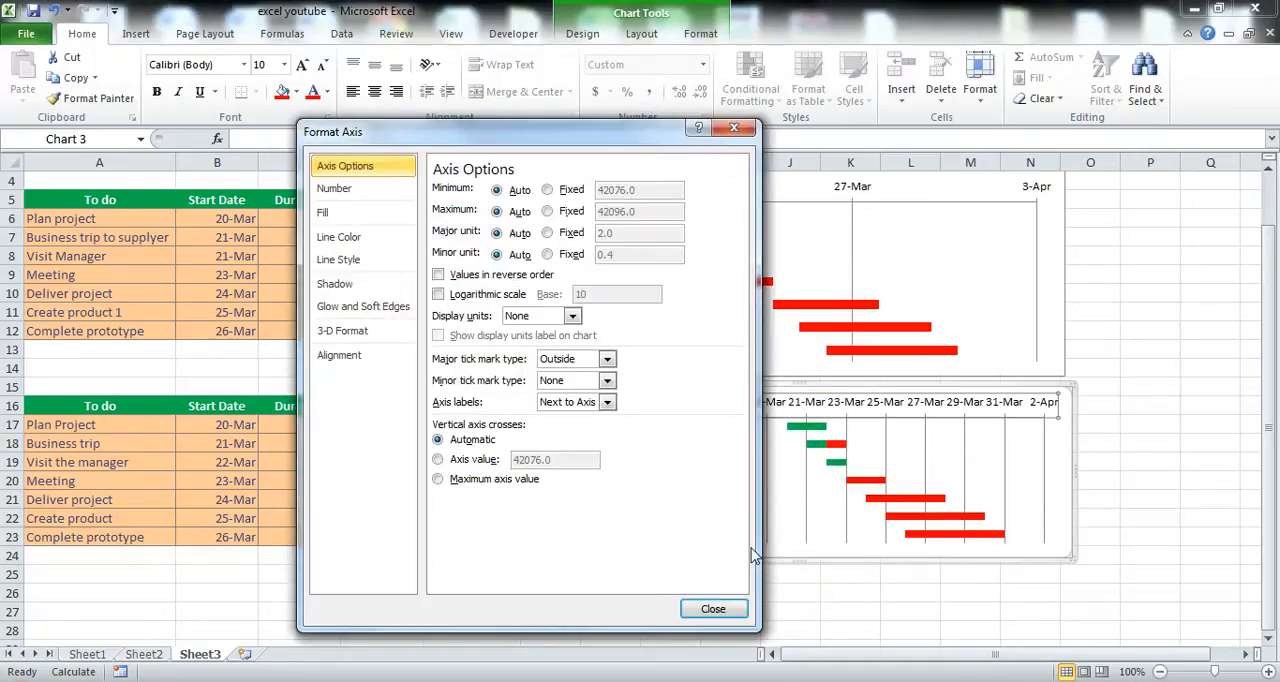
left_click(550, 190)
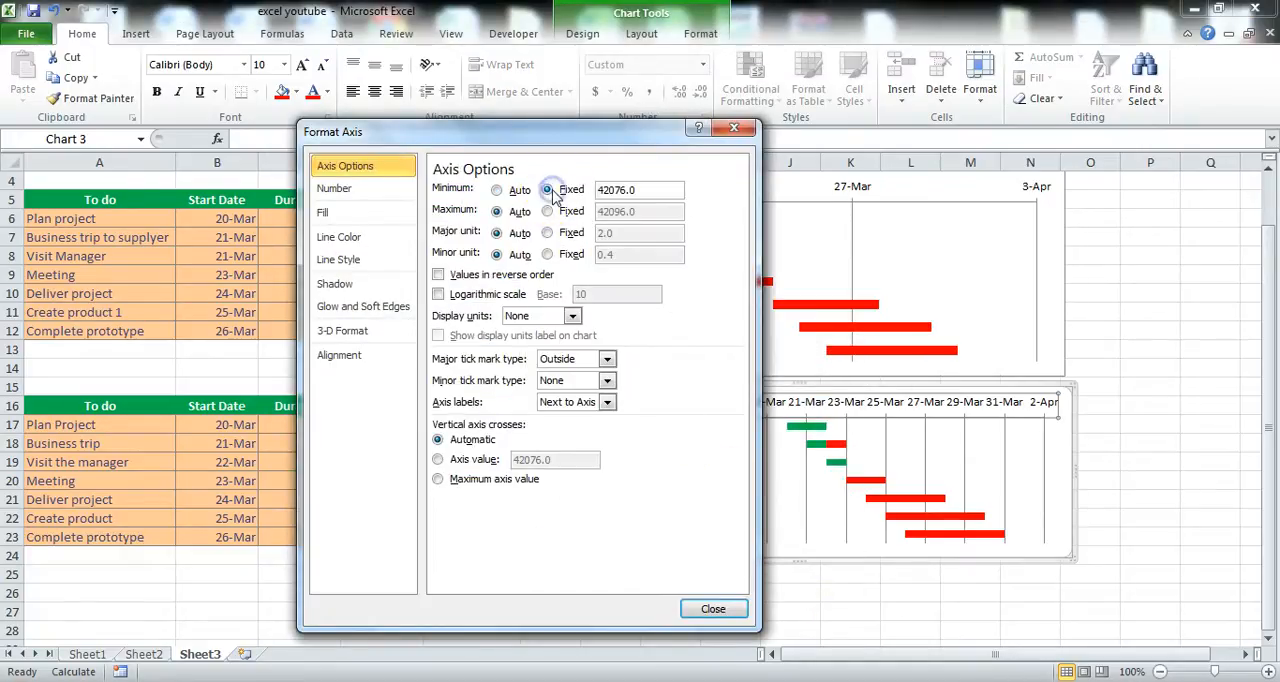
left_click(616, 190)
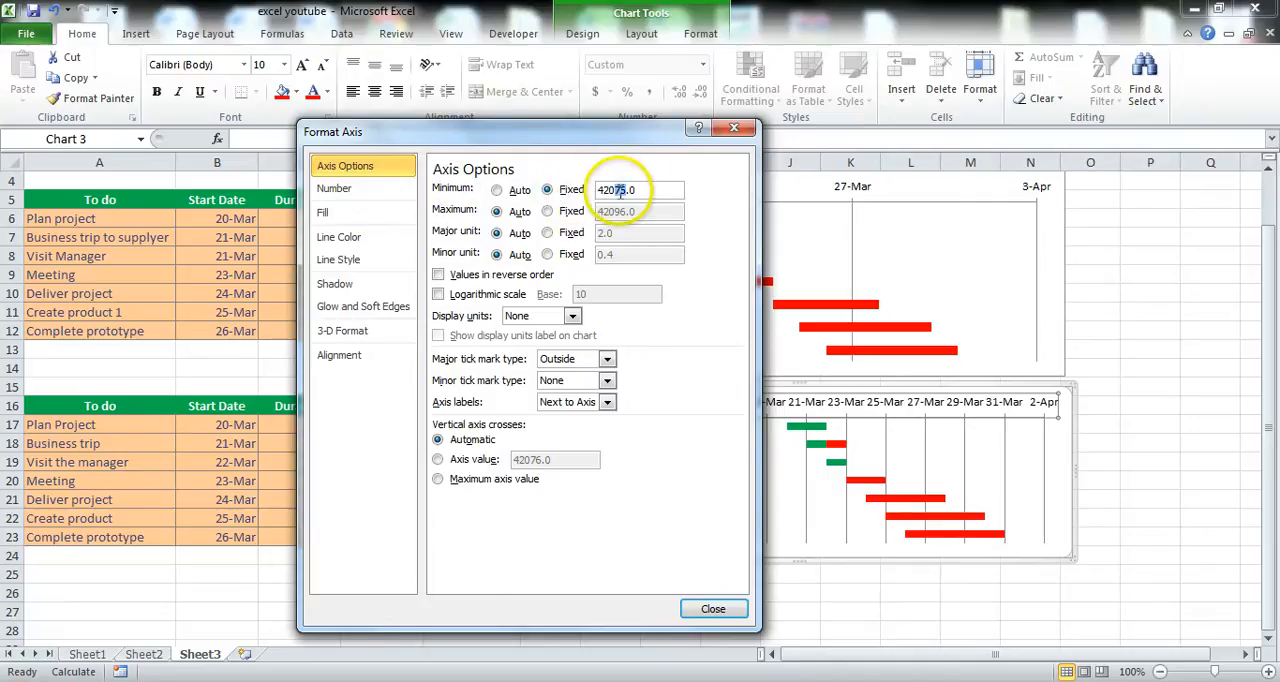
left_click_drag(616, 190, 640, 211)
type("83")
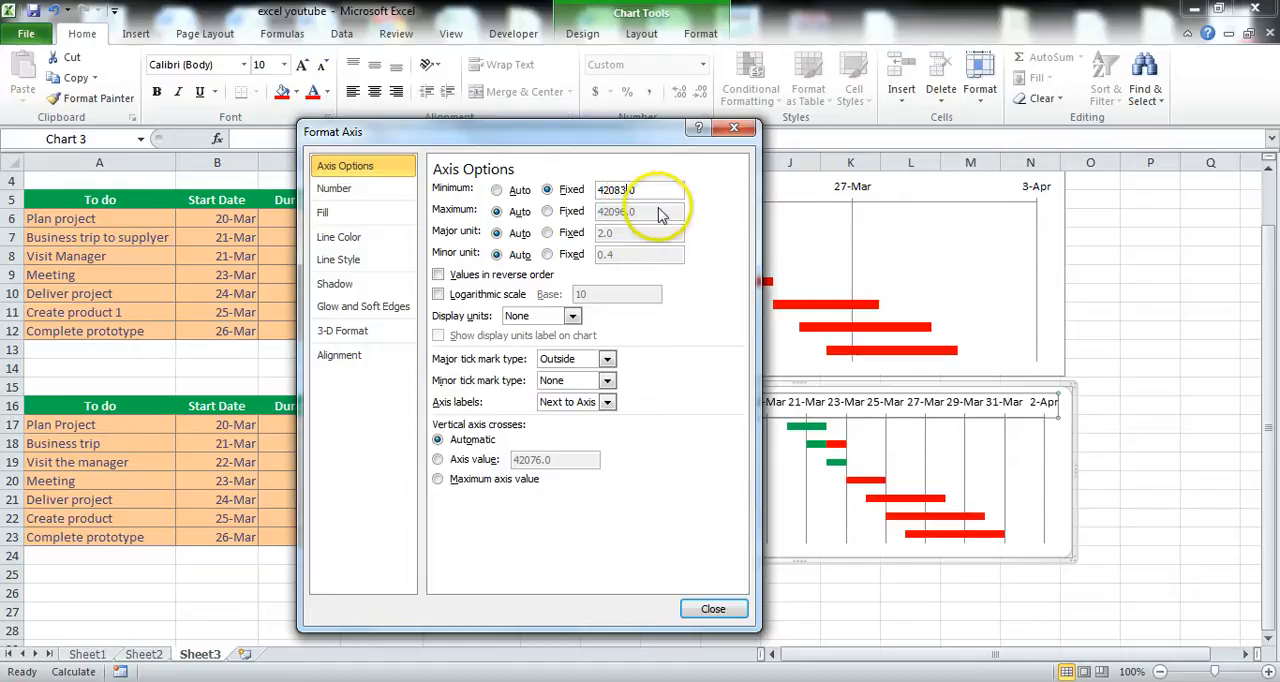
left_click(712, 610)
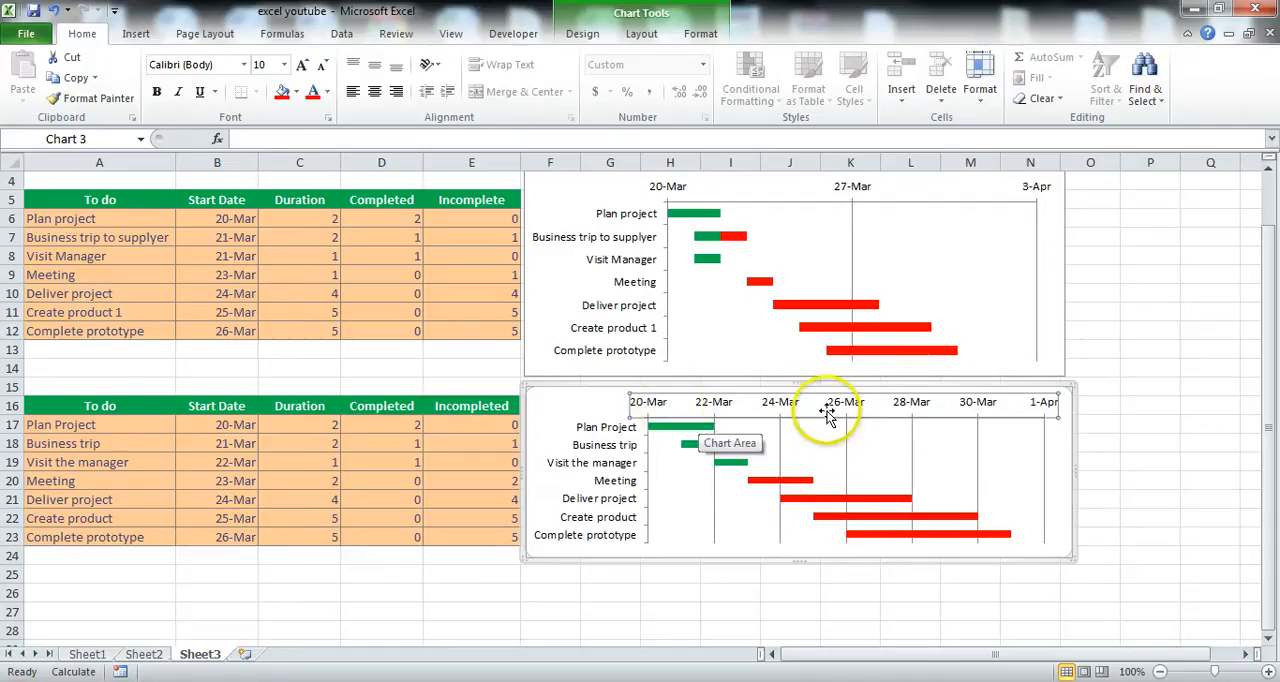
Set the date axis of the new chart to a fixed major unit of 7 and deselect the chart.
right_click(773, 408)
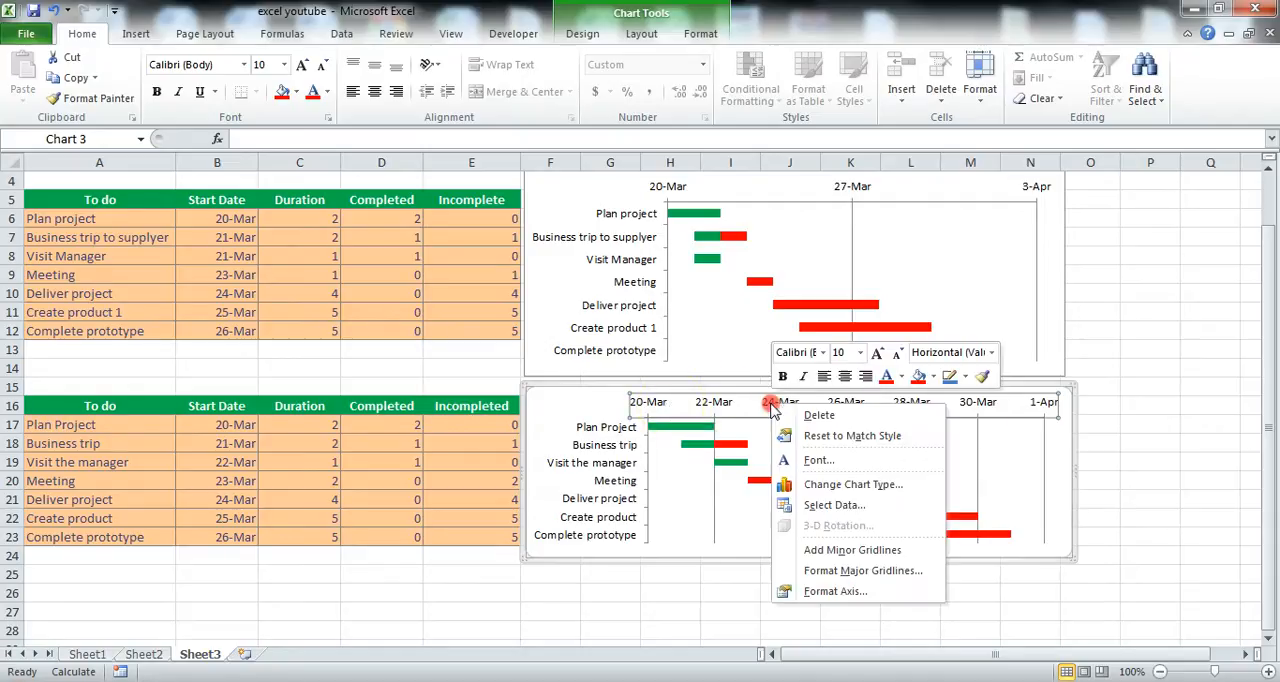
left_click(822, 592)
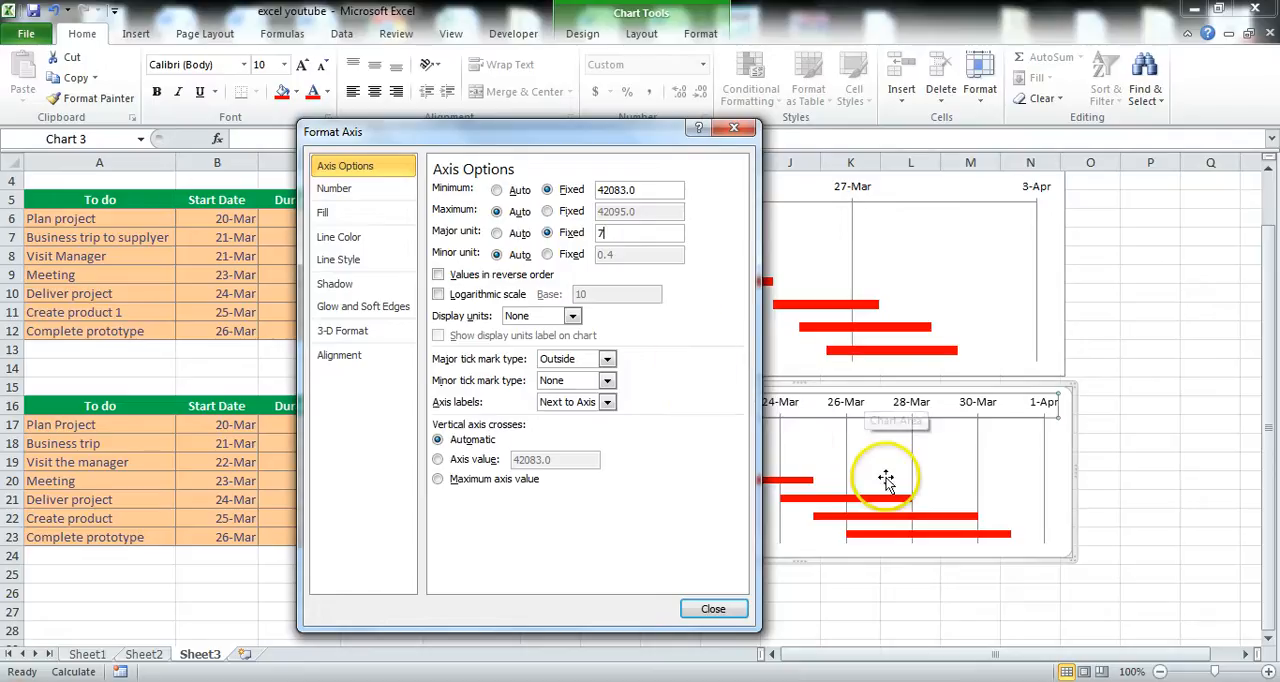
left_click(713, 609)
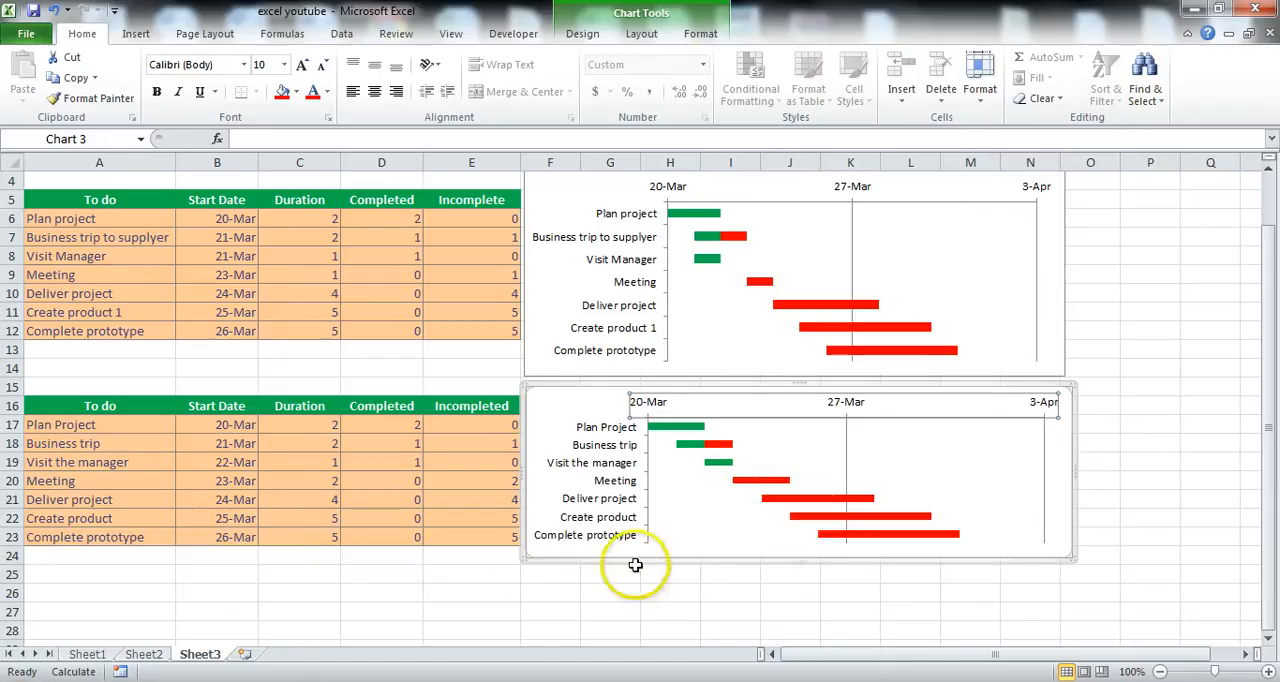
left_click(494, 574)
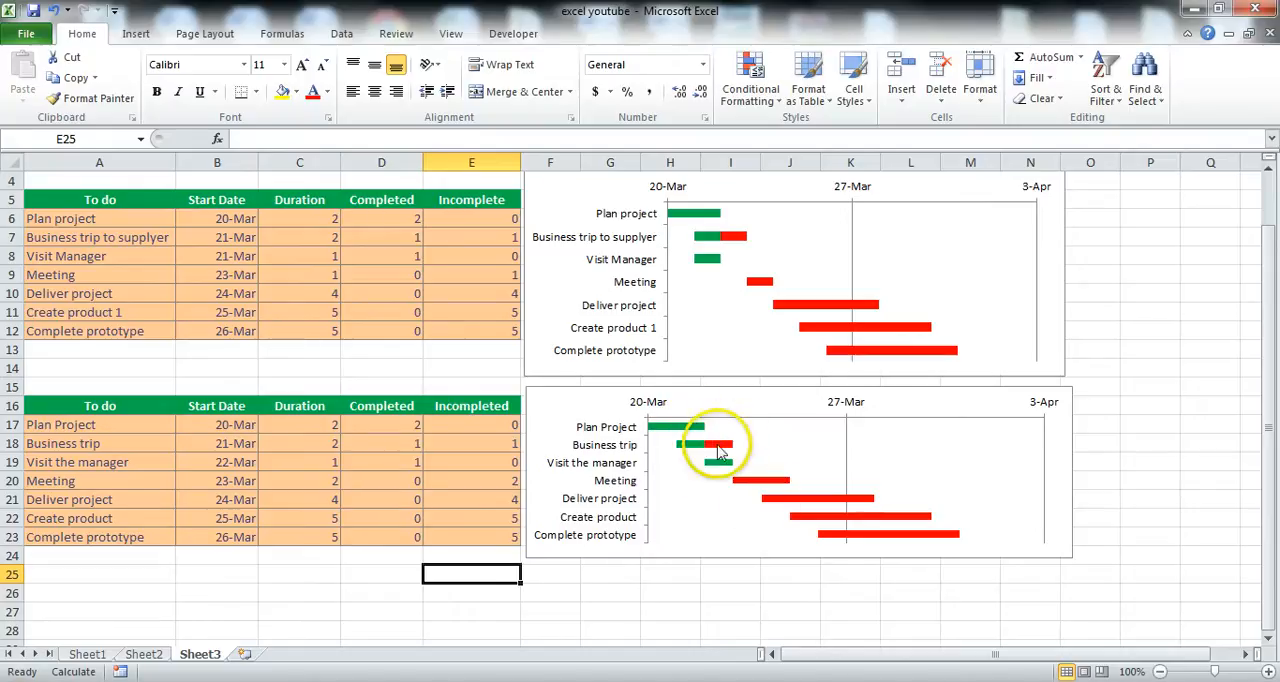
Compare the Business trip and Meeting entries in the second table with their bars in the new chart.
left_click(300, 446)
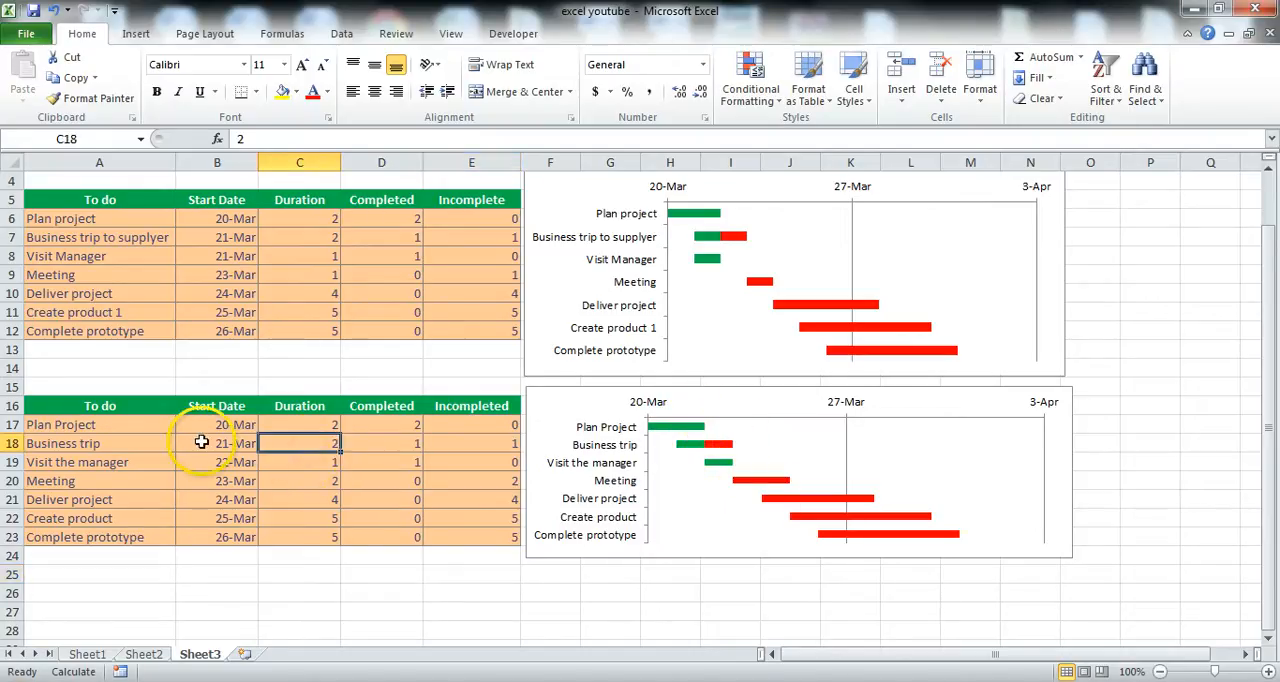
left_click(401, 447)
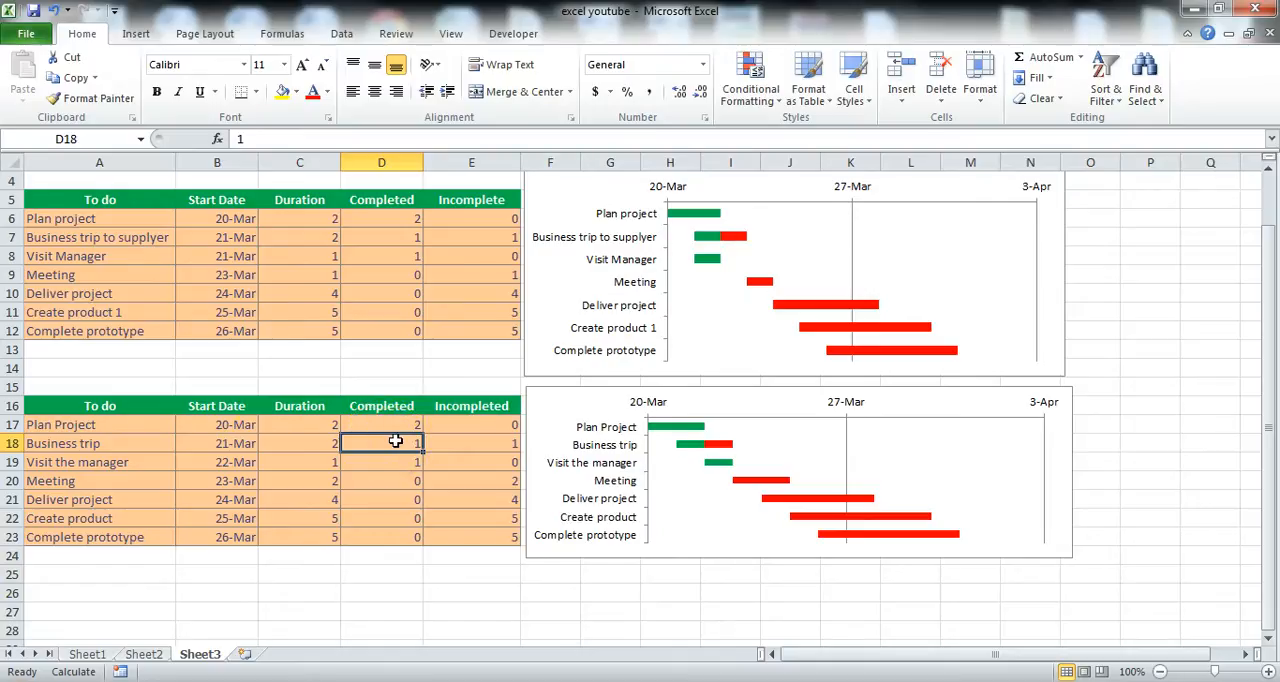
left_click(449, 367)
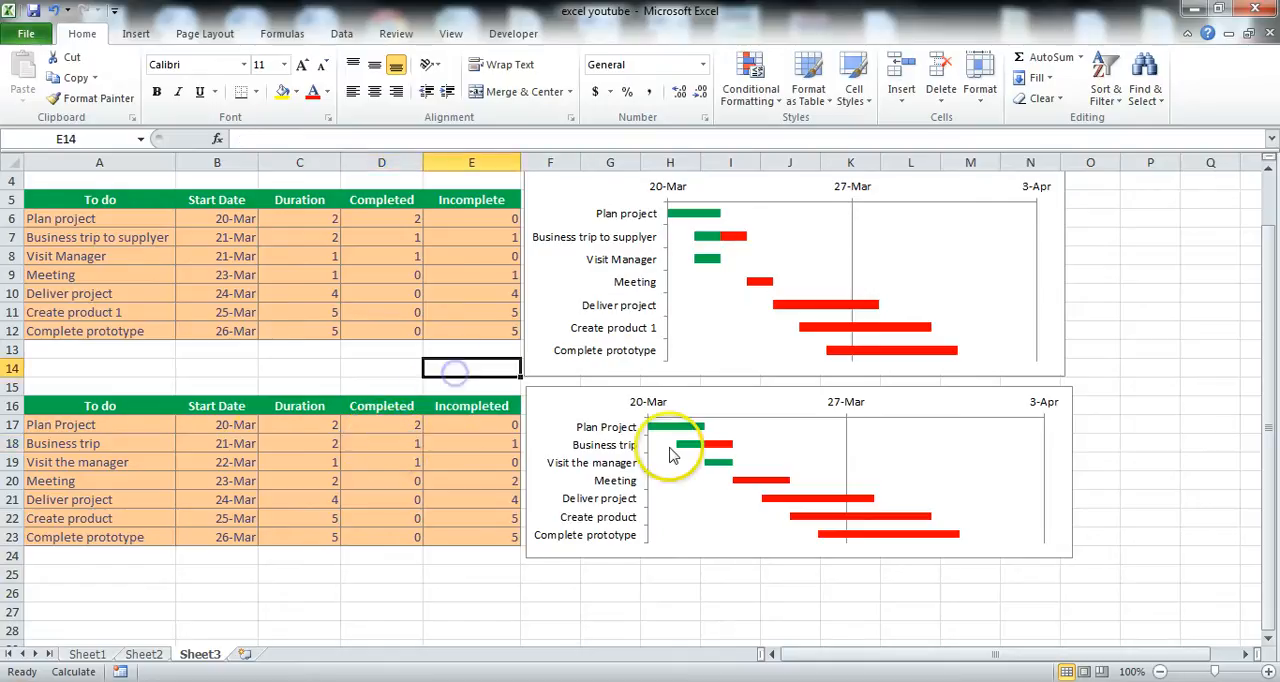
left_click(367, 444)
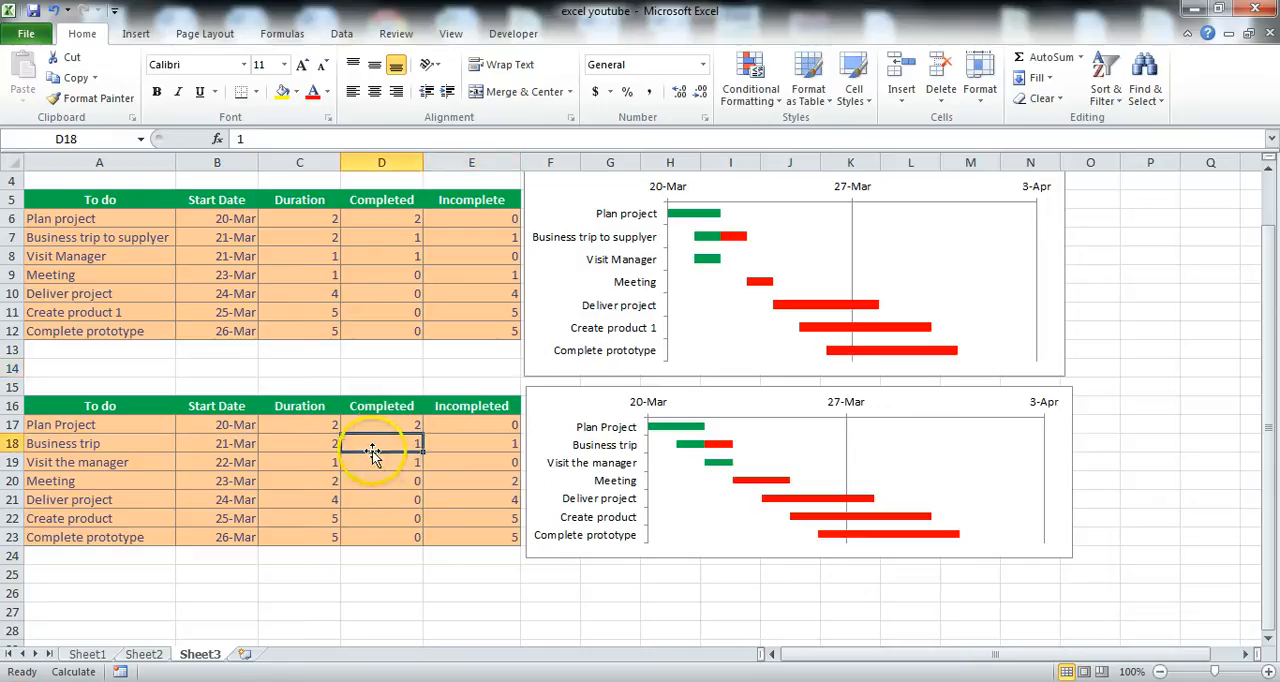
left_click(466, 449)
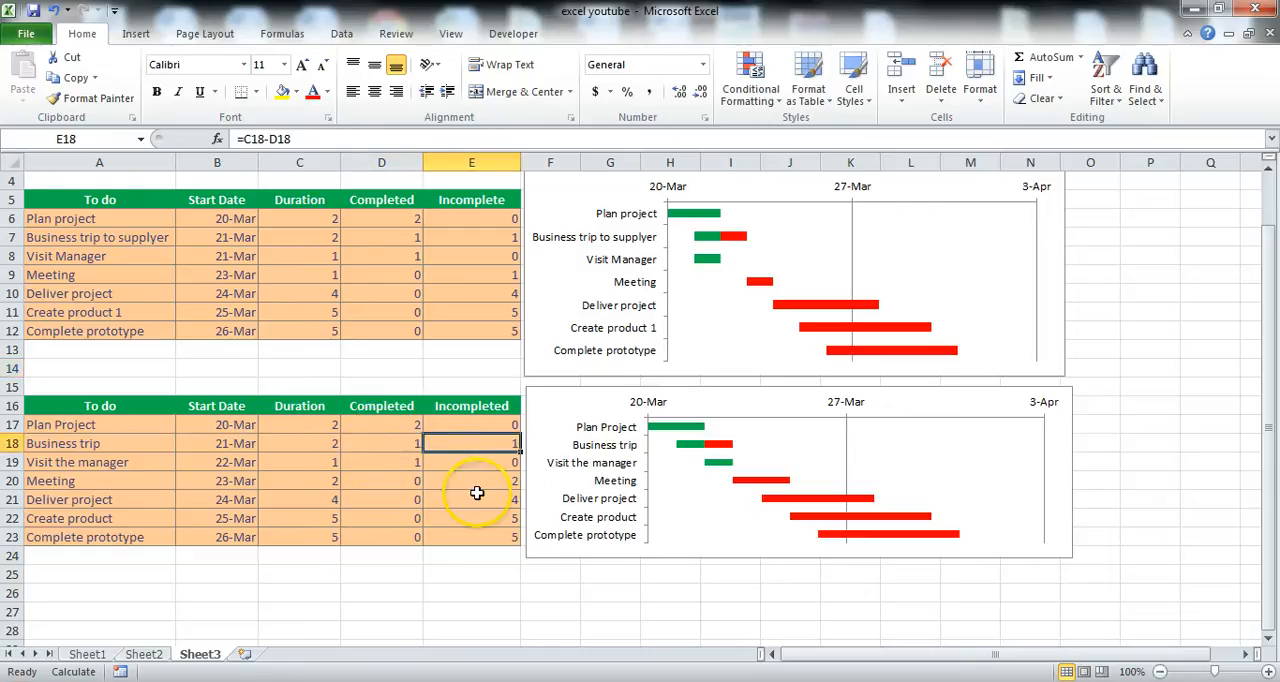
left_click(477, 485)
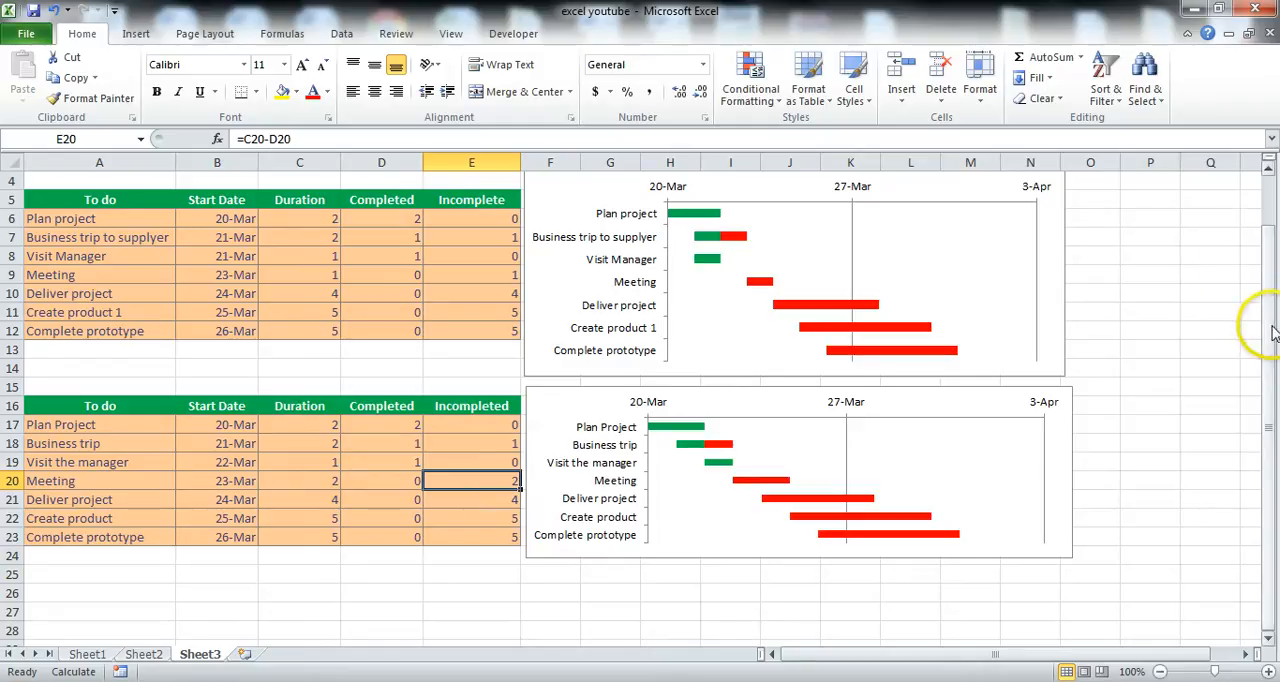
left_click_drag(1270, 330, 1273, 256)
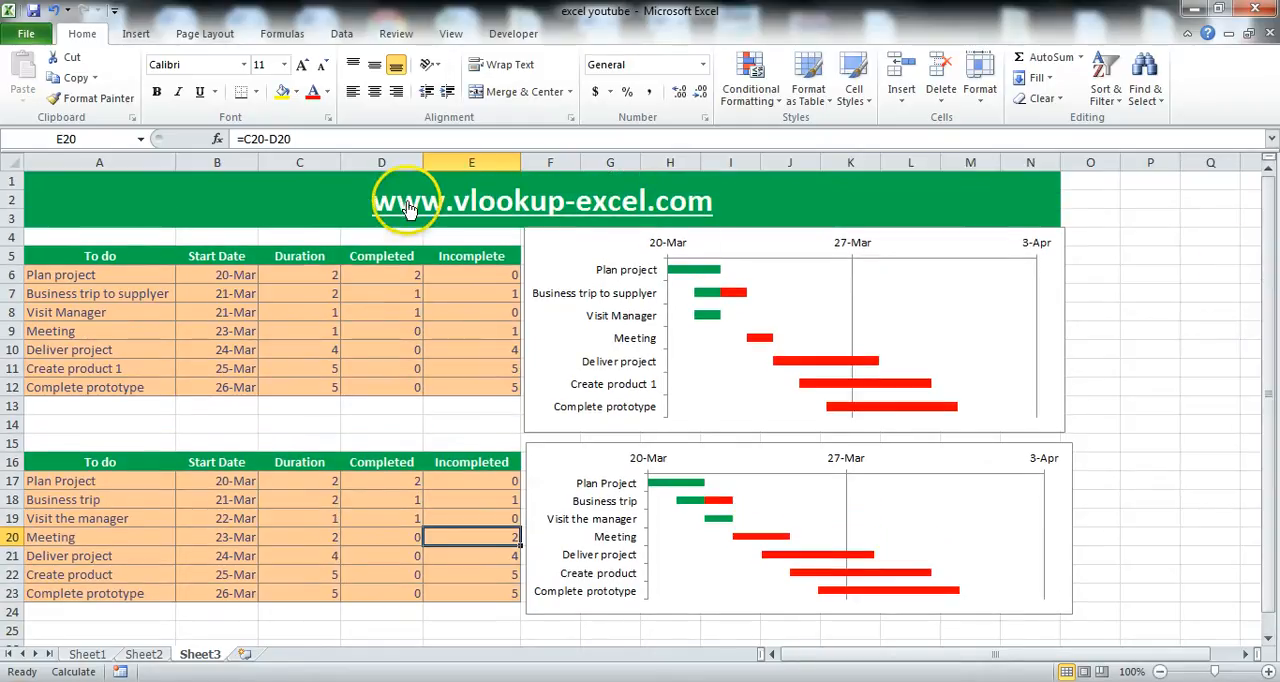